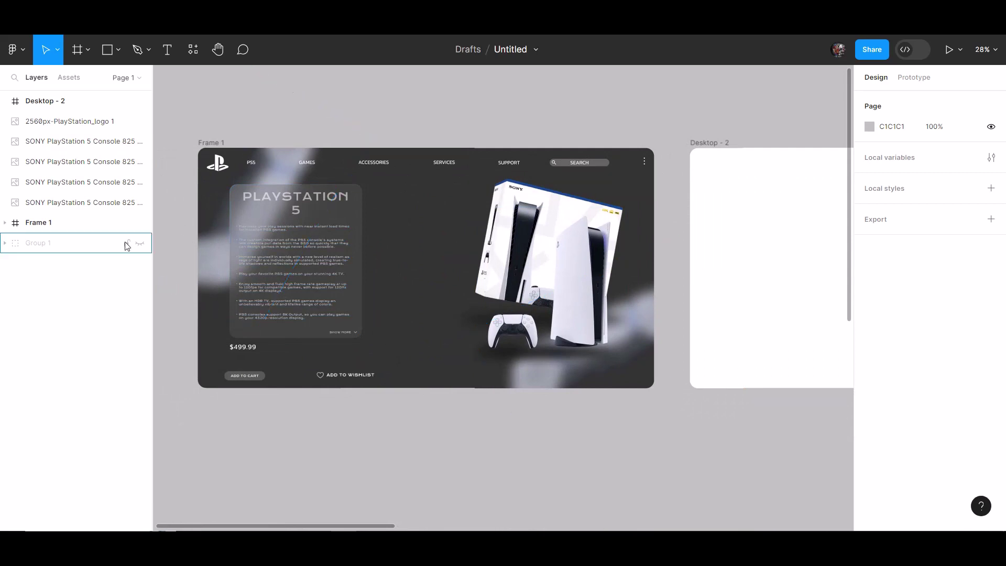
Step: Hide the Frame 1 and Group 1 layers
click(140, 244)
click(140, 223)
Step: Fill the Desktop - 2 frame with dark gray 414141
drag(482, 159, 2, 191)
scroll(344, 304, up, 2)
mouse_move(366, 307)
mouse_down()
mouse_move(359, 244)
mouse_move(382, 300)
mouse_up()
click(414, 332)
click(871, 376)
drag(744, 293, 703, 315)
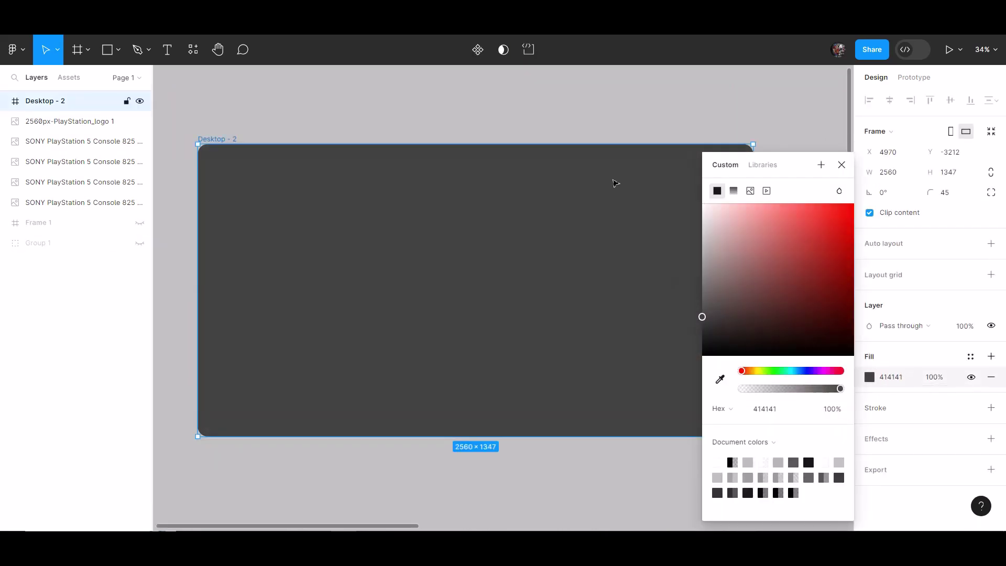
key(Escape)
key(Escape)
Step: Place the PlayStation logo image in the upper-left corner of Desktop - 2, scaled to about 135 × 104
drag(821, 398, 540, 205)
drag(760, 488, 436, 99)
drag(441, 140, 634, 461)
drag(385, 429, 474, 341)
drag(665, 304, 360, 232)
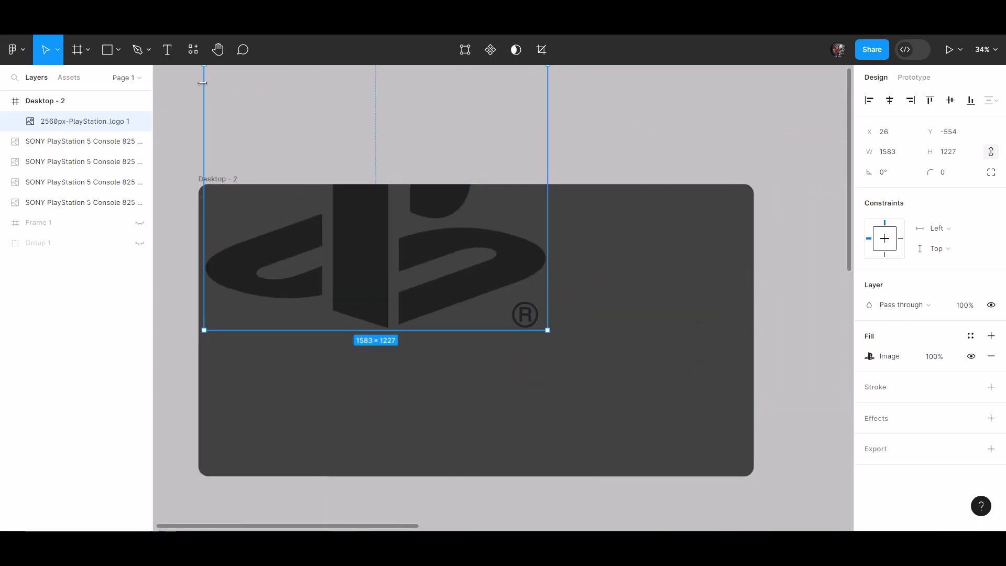
drag(202, 83, 338, 256)
key(ctrl+z)
key(ctrl+z)
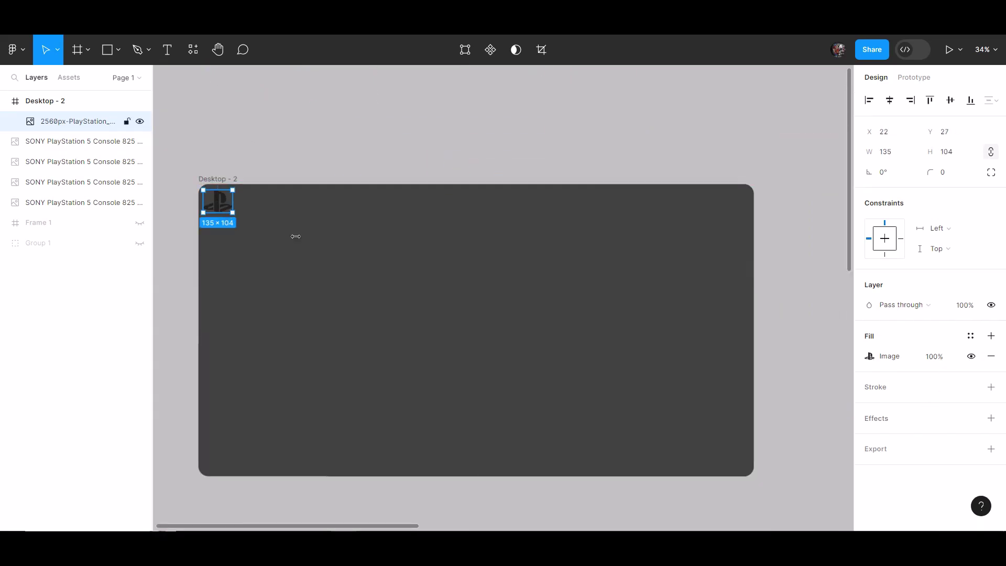
Step: Delete the PlayStation logo image from Desktop - 2
click(889, 357)
key(Escape)
key(Delete)
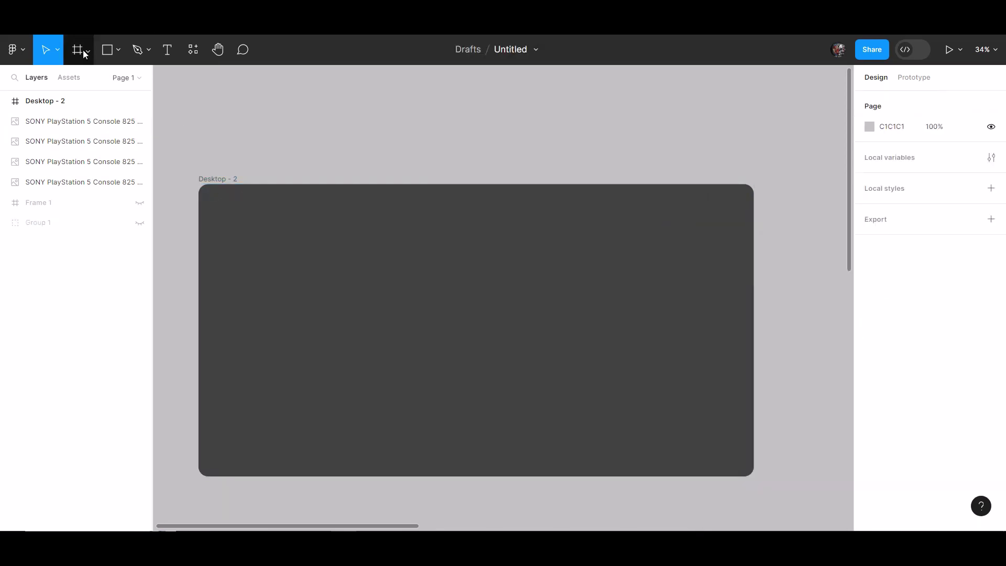
Step: Search the Iconify plugin for "PLAYSTATION" and import the ri:playstation-fill icon into Desktop - 2
right_click(356, 335)
mouse_move(482, 415)
click(518, 287)
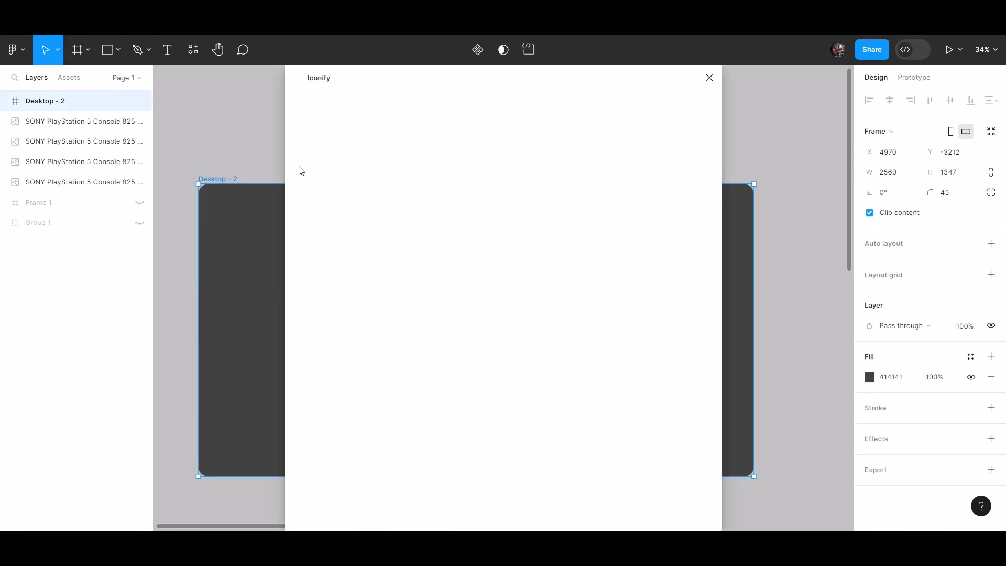
key(Return)
scroll(335, 272, down, 3)
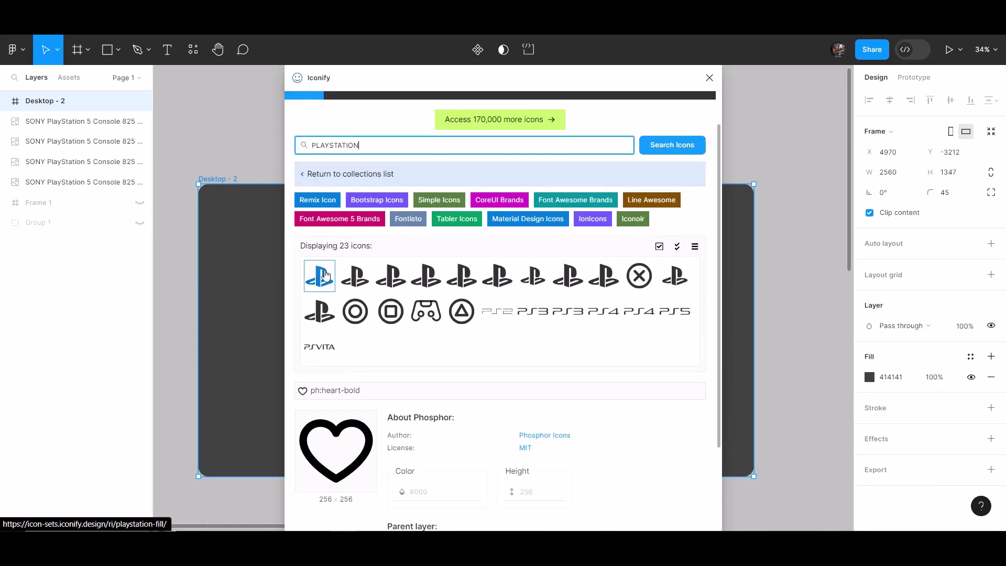
click(320, 165)
click(513, 511)
click(710, 78)
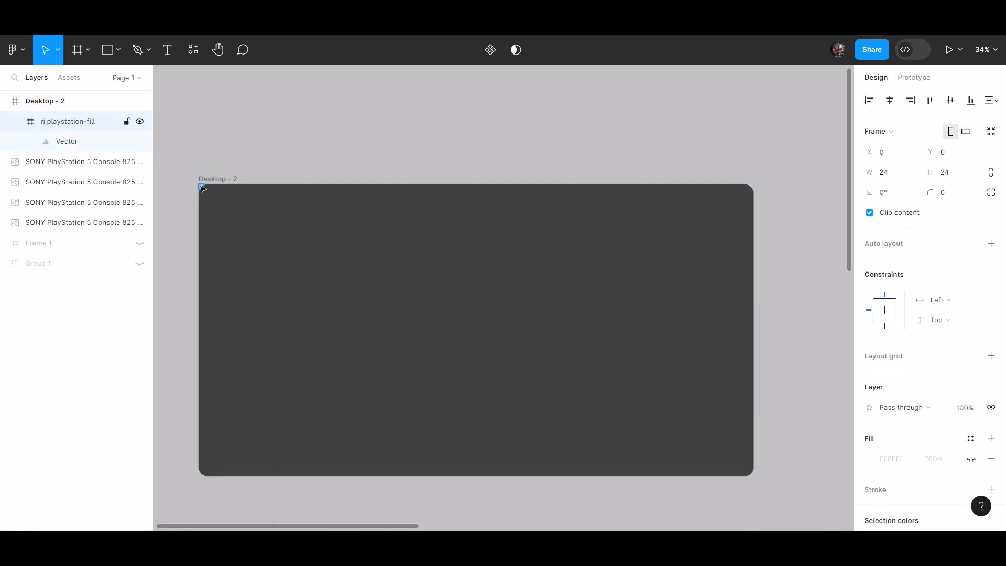
Step: Move the PlayStation icon inward from the frame's corner, enlarge it and set its color to FFFFFF
scroll(231, 231, up, 5)
scroll(231, 231, up, 3)
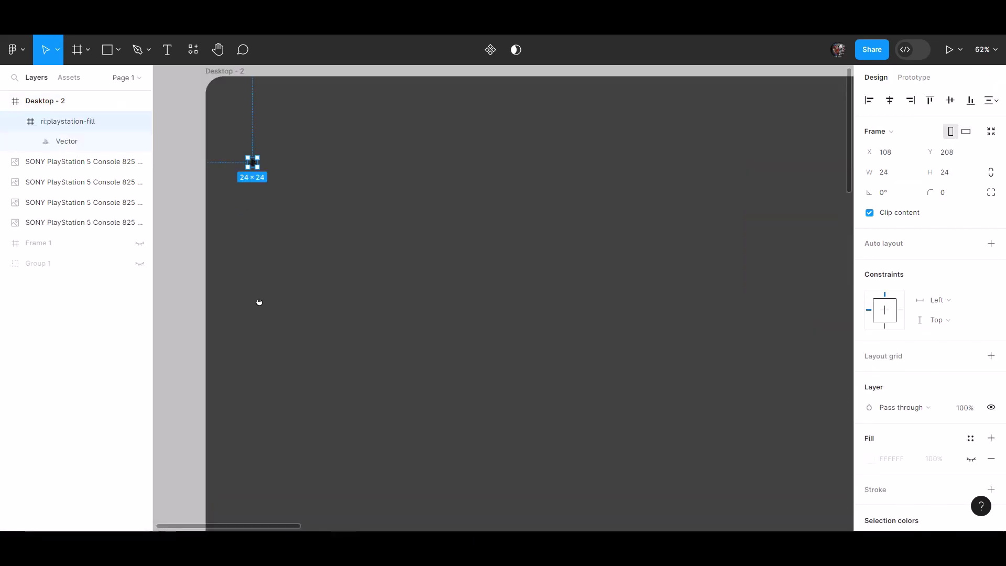
scroll(258, 301, up, 4)
drag(265, 330, 324, 367)
scroll(838, 444, down, 2)
scroll(922, 444, down, 3)
click(866, 413)
text(FFFFFF)
key(Escape)
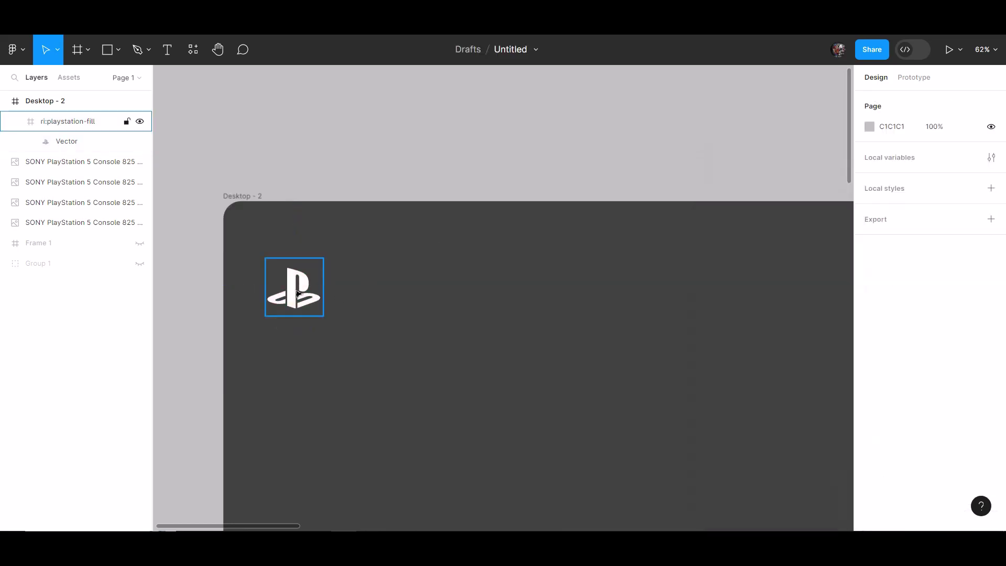
Step: Resize the PlayStation icon to about 92 × 92 and position it in the upper-left corner of Desktop - 2
click(295, 287)
drag(323, 316, 252, 231)
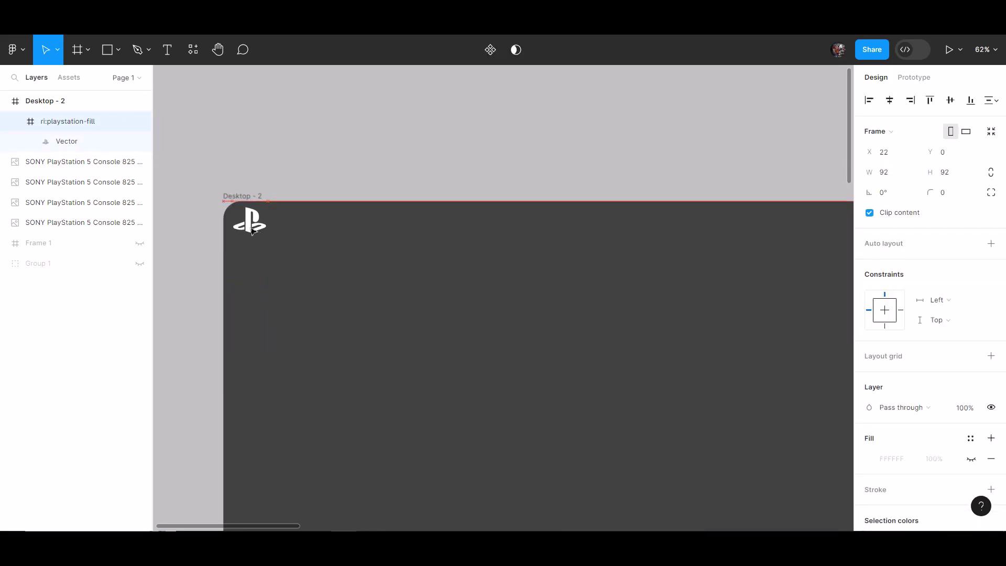
click(336, 180)
Step: Add a text label reading "home" to the right of the PlayStation icon
scroll(449, 288, up, 1)
scroll(284, 77, left, 1)
click(308, 250)
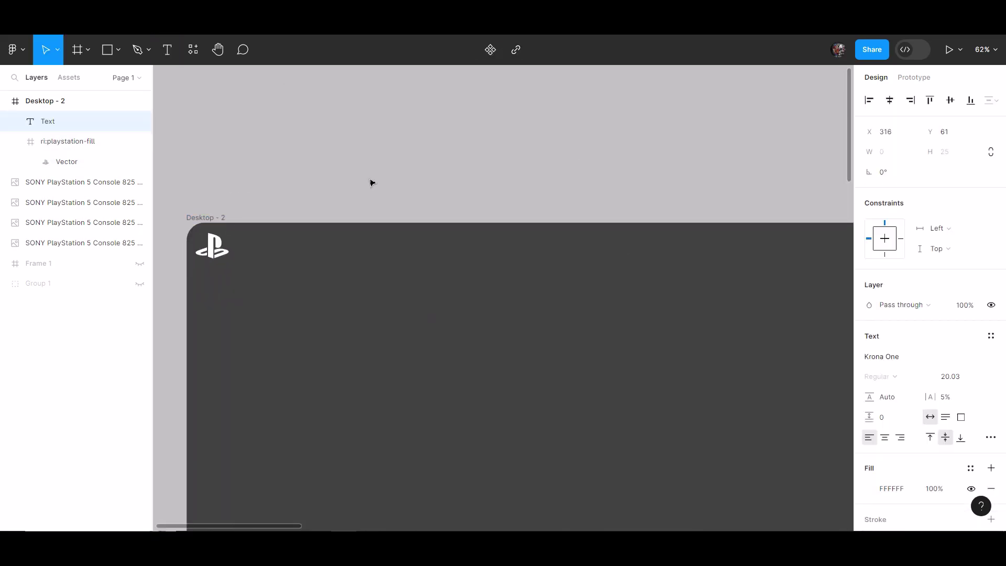
key(Escape)
Step: Change the home label's font to Kanit
click(882, 357)
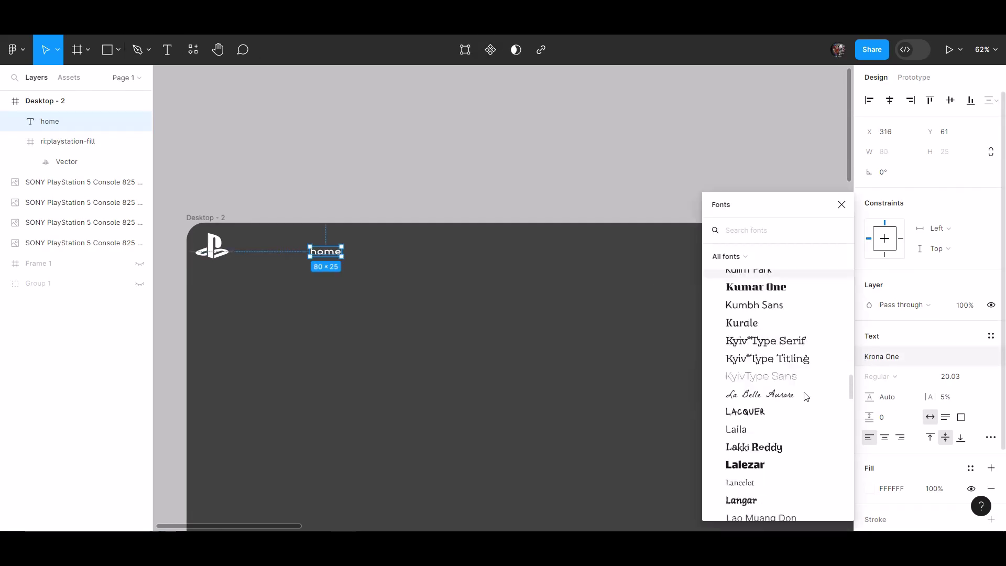
scroll(804, 393, up, 6)
scroll(749, 325, up, 10)
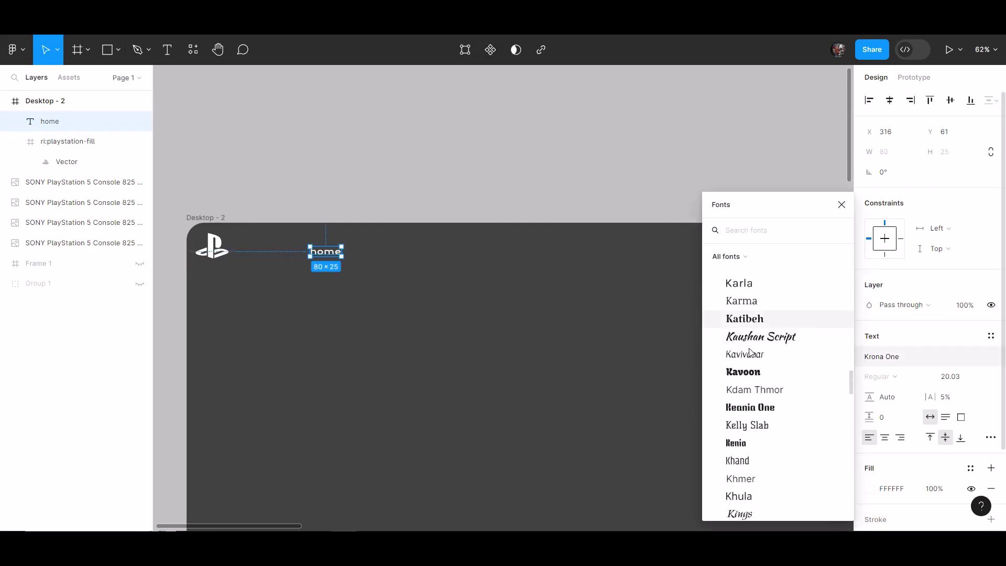
click(755, 314)
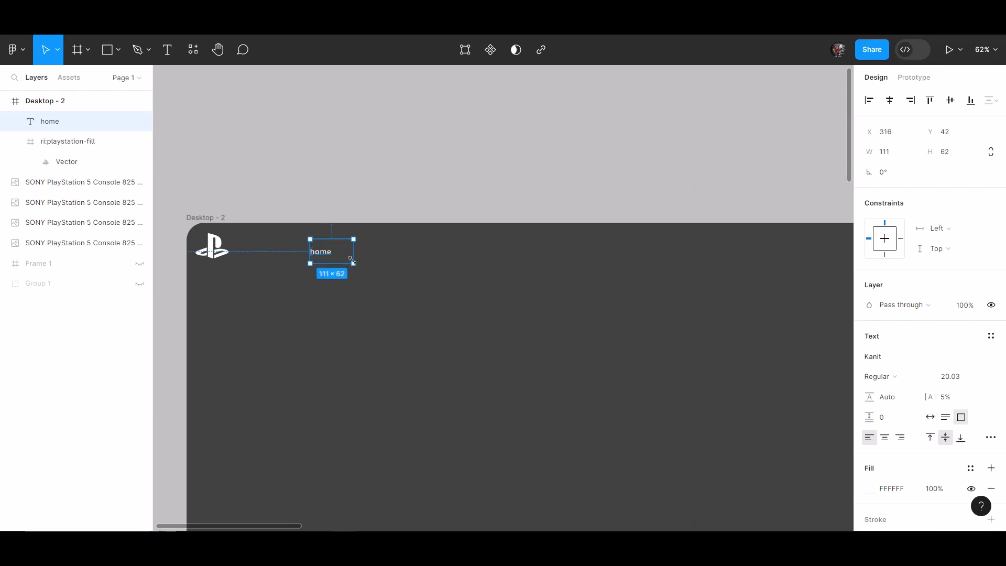
Step: Scale the home label to a font size of about 28.19 and change its text to uppercase HOME
key(k)
click(330, 252)
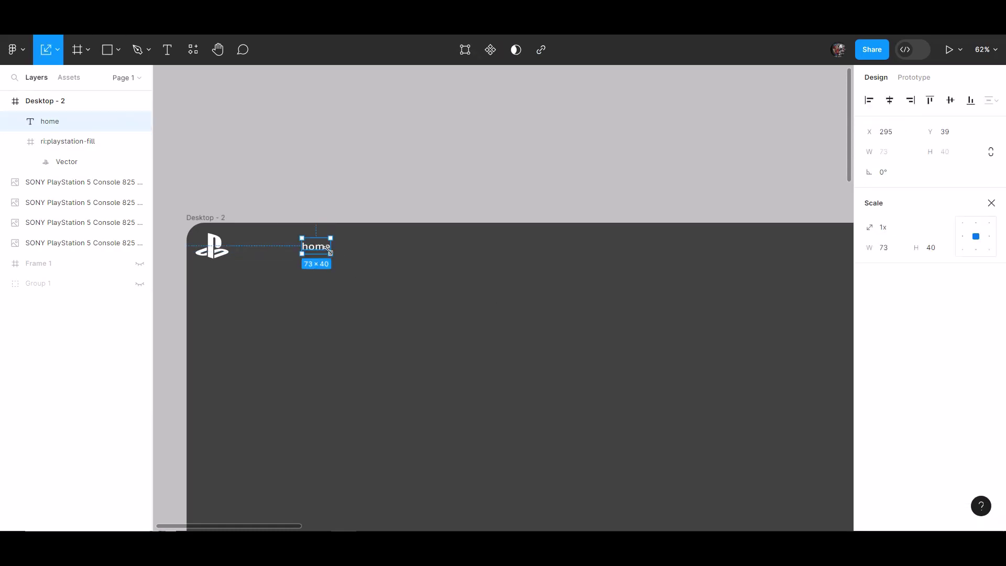
drag(331, 253, 332, 255)
key(Escape)
click(991, 352)
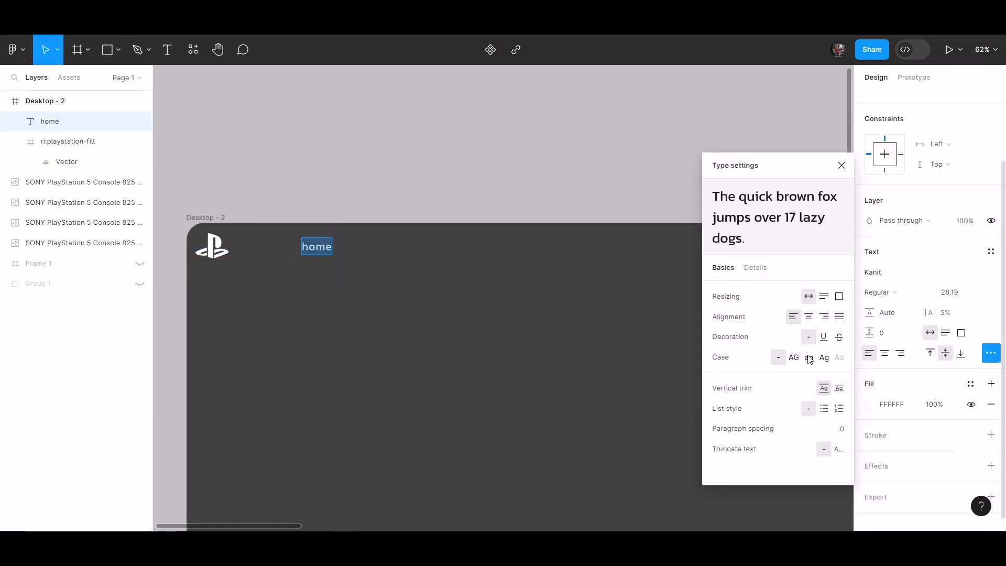
key(Escape)
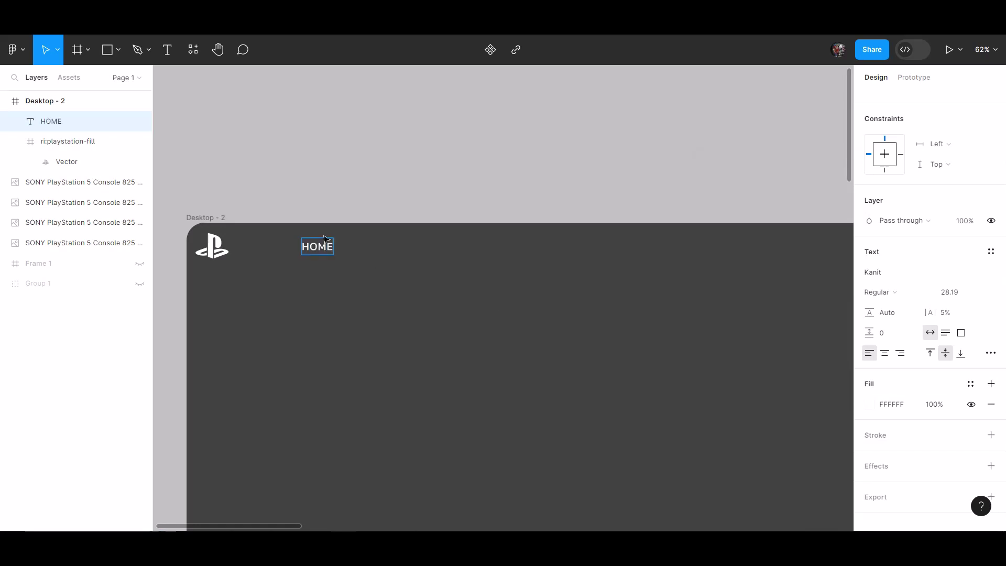
Step: Duplicate the HOME label to its right and change the copy's text to PS5
alt+drag(325, 239, 374, 248)
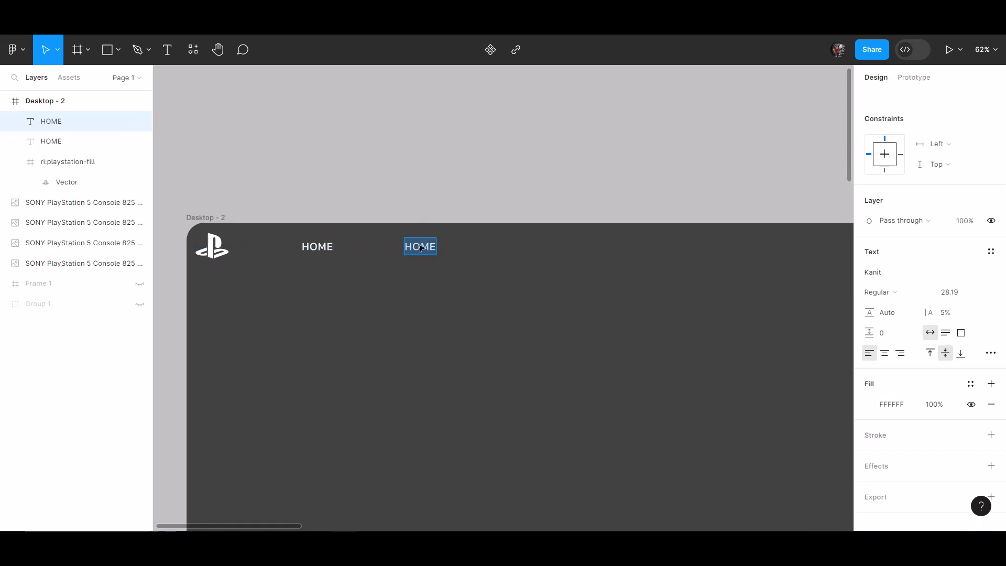
alt+drag(422, 249, 529, 248)
click(422, 249)
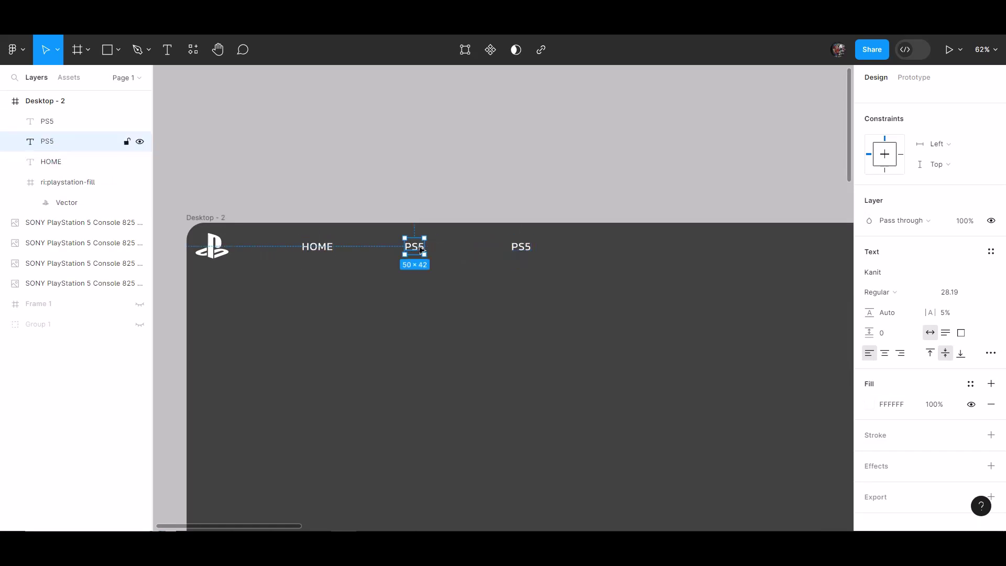
key(ctrl+z)
key(ctrl+z)
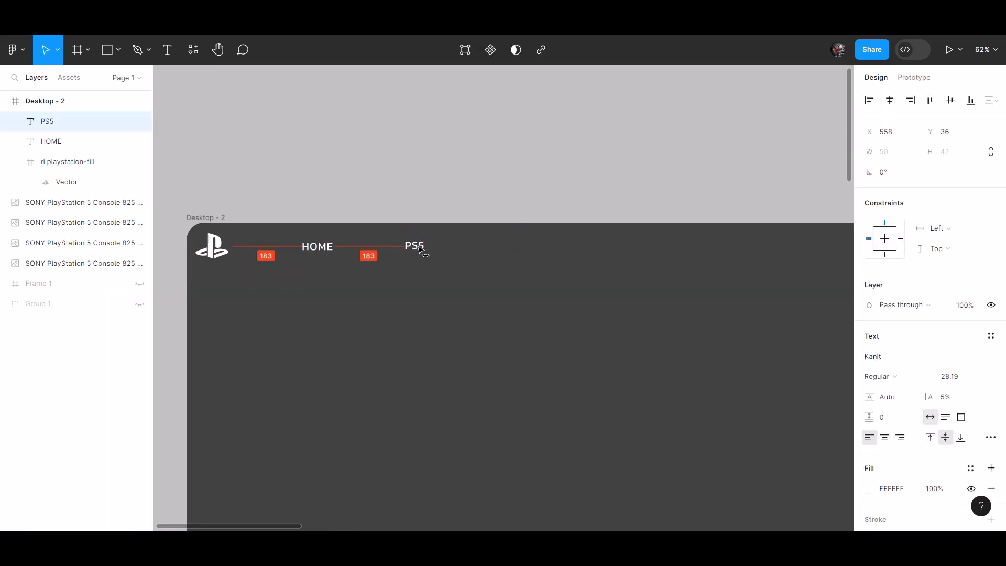
Step: Continue the header navigation with copies of the label reading GAMES, SUPPORT and SERVICES, spaced out to the right of PS5
alt+drag(422, 250, 475, 248)
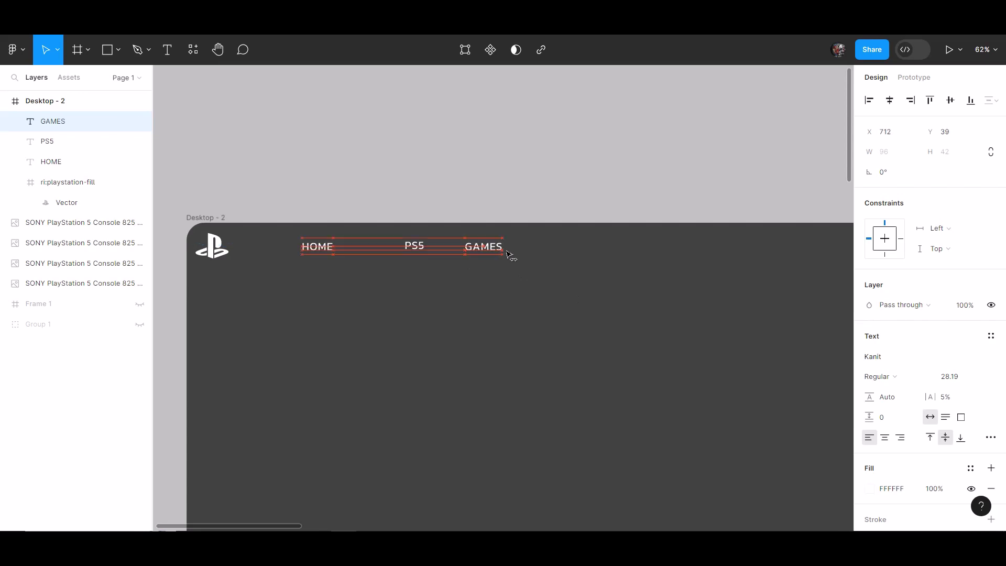
drag(507, 252, 601, 251)
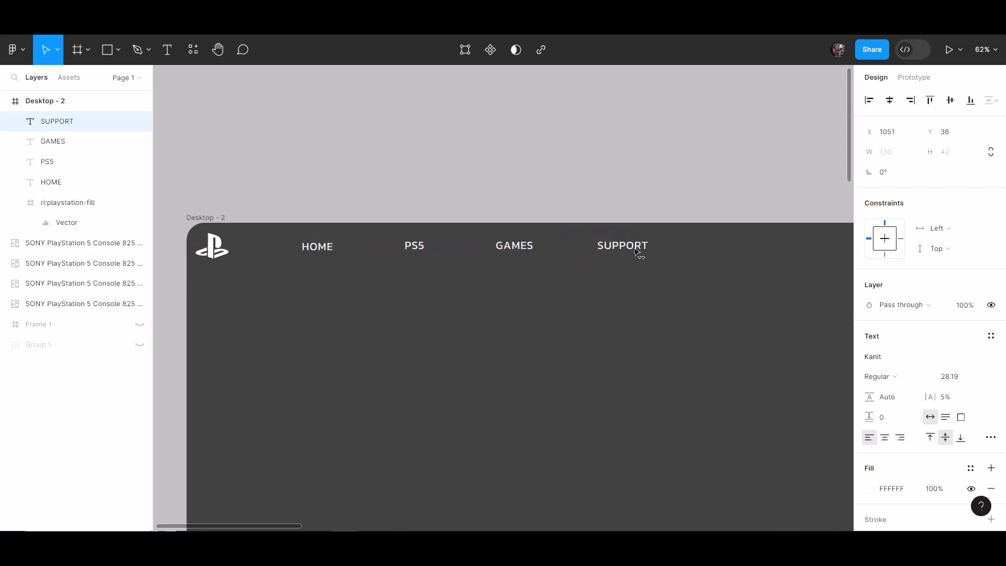
drag(689, 319, 435, 349)
key(super)
alt+drag(401, 280, 468, 281)
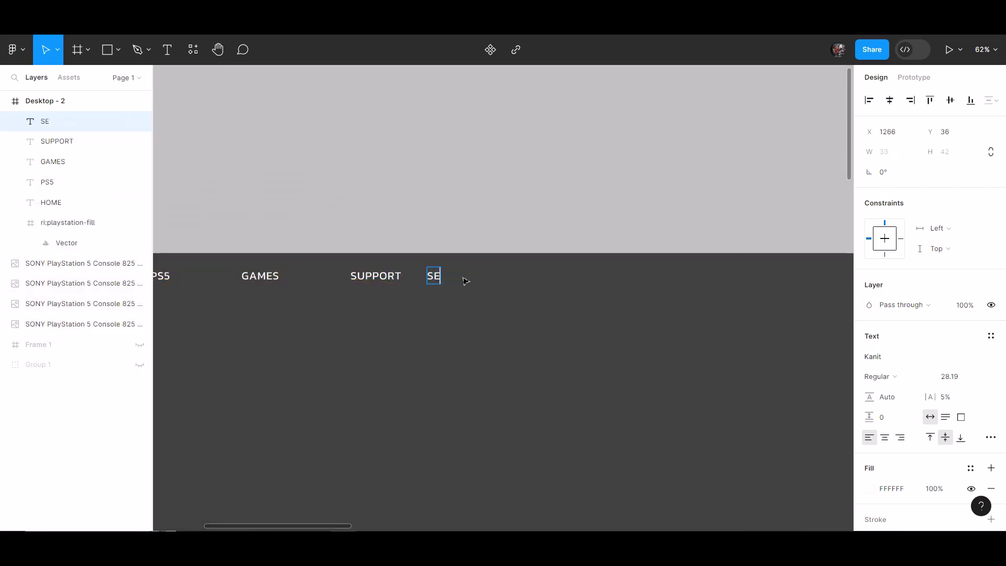
click(506, 335)
Step: Duplicate the SERVICES label as SEARCH and move it toward the frame's upper-right corner, at about X 1955
scroll(503, 339, down, 2)
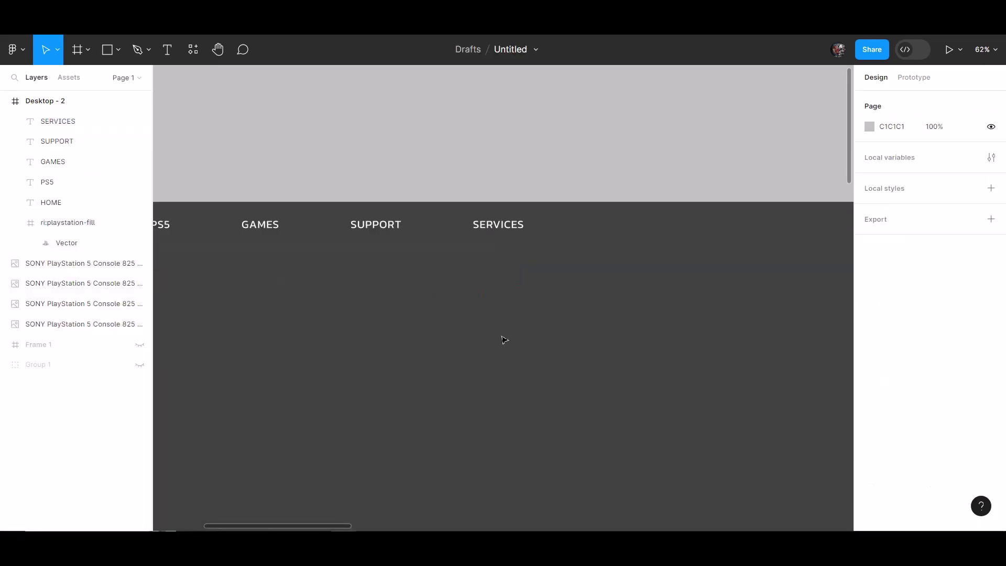
scroll(490, 360, down, 5)
scroll(556, 367, up, 6)
alt+drag(477, 230, 597, 223)
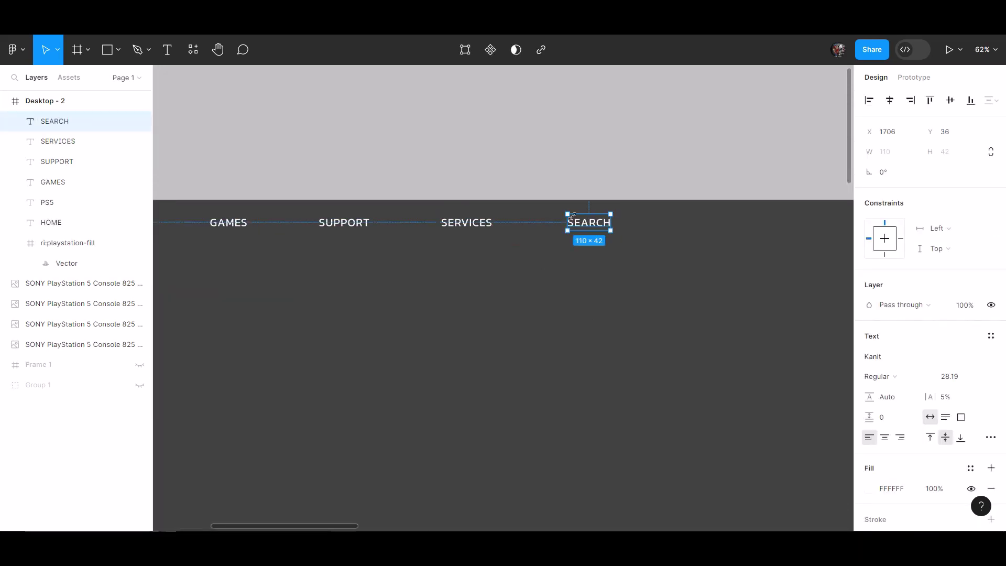
click(707, 309)
scroll(707, 308, right, 3)
drag(572, 226, 548, 231)
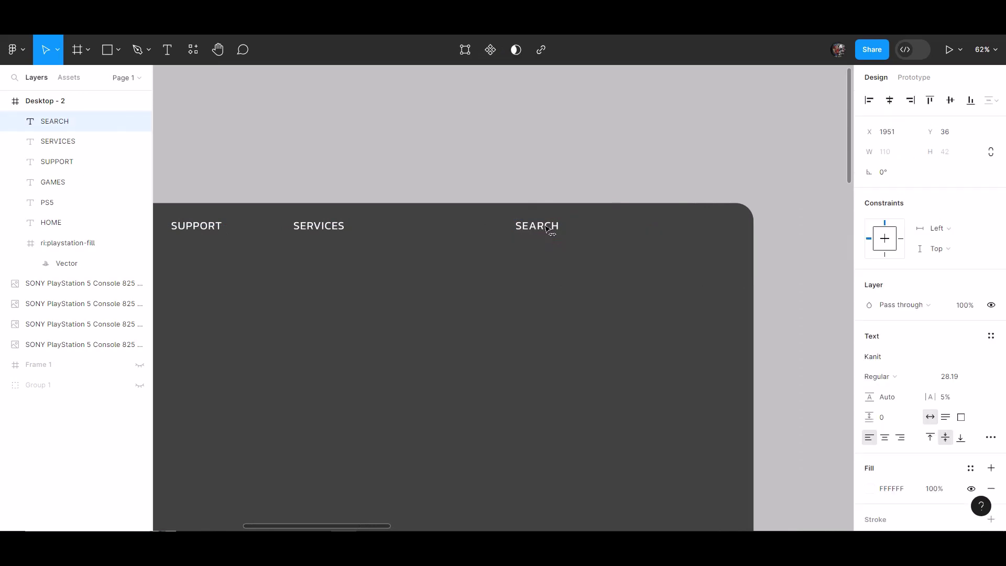
key(Escape)
Step: Draw a rectangle about 144 × 42 over the SEARCH label, place it behind the text and center it there
click(118, 51)
click(120, 126)
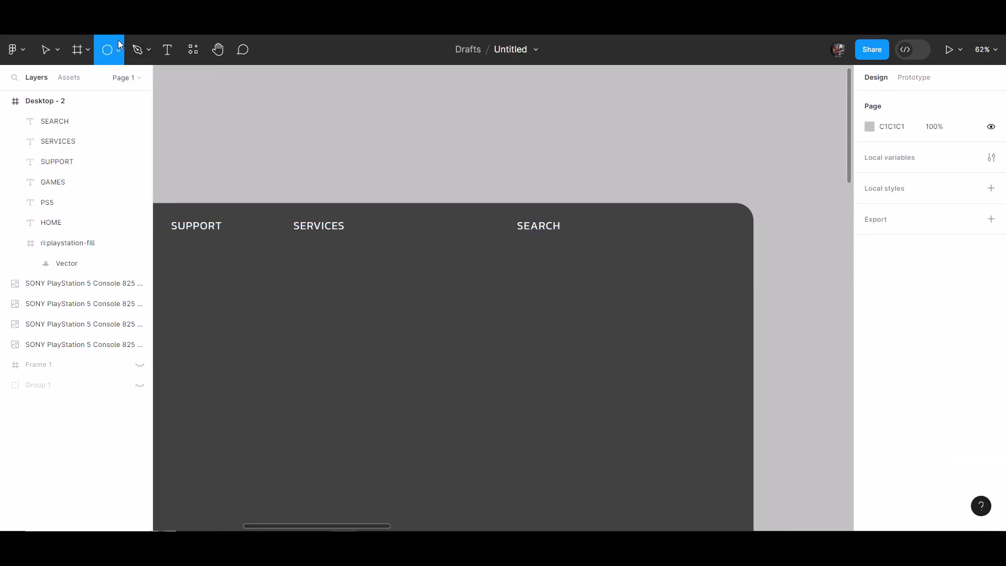
key(r)
drag(507, 217, 563, 233)
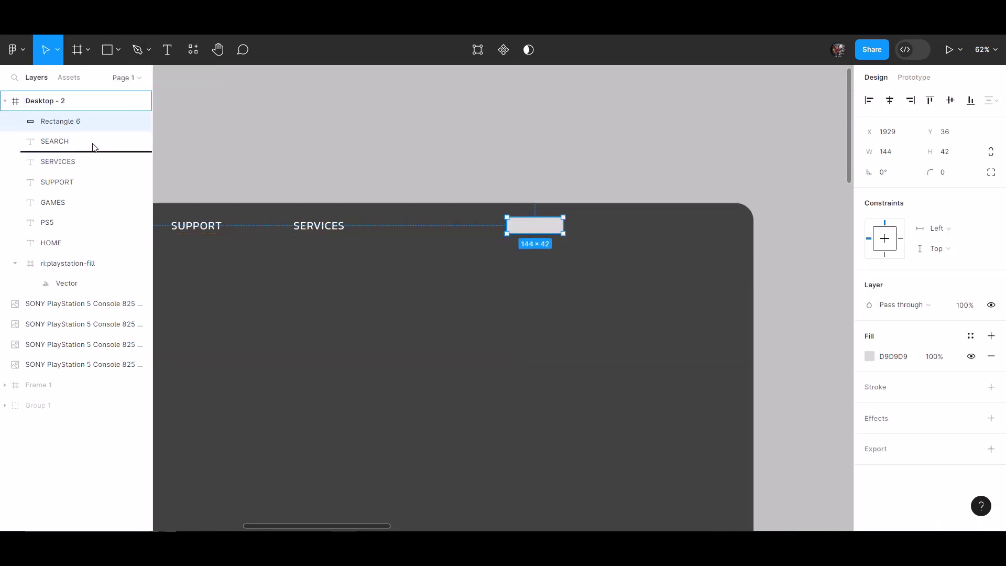
drag(95, 147, 94, 148)
drag(536, 226, 539, 226)
Step: Round the search rectangle's corners to a radius of 44 and widen it to about 221
drag(940, 180, 411, 278)
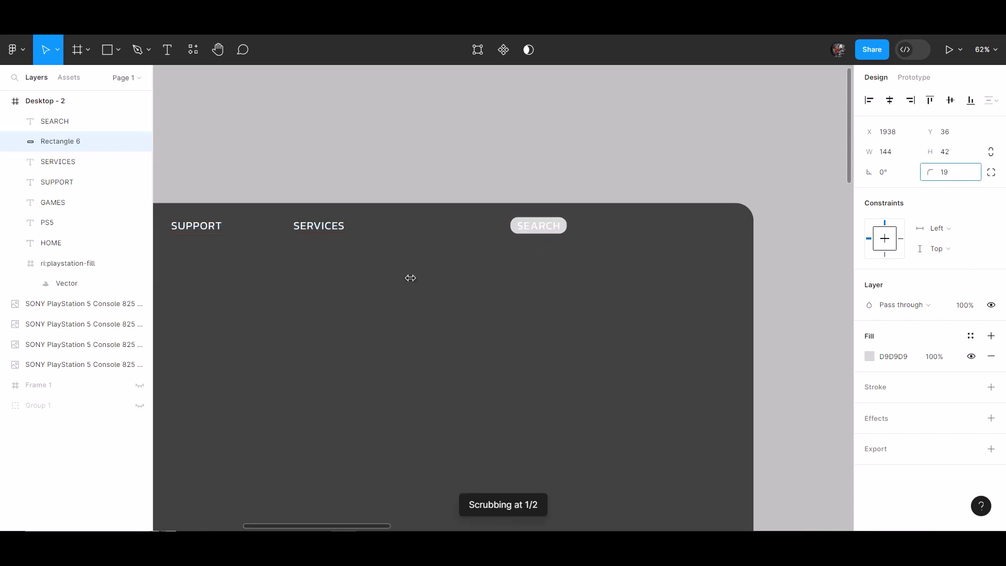
drag(326, 379, 84, 397)
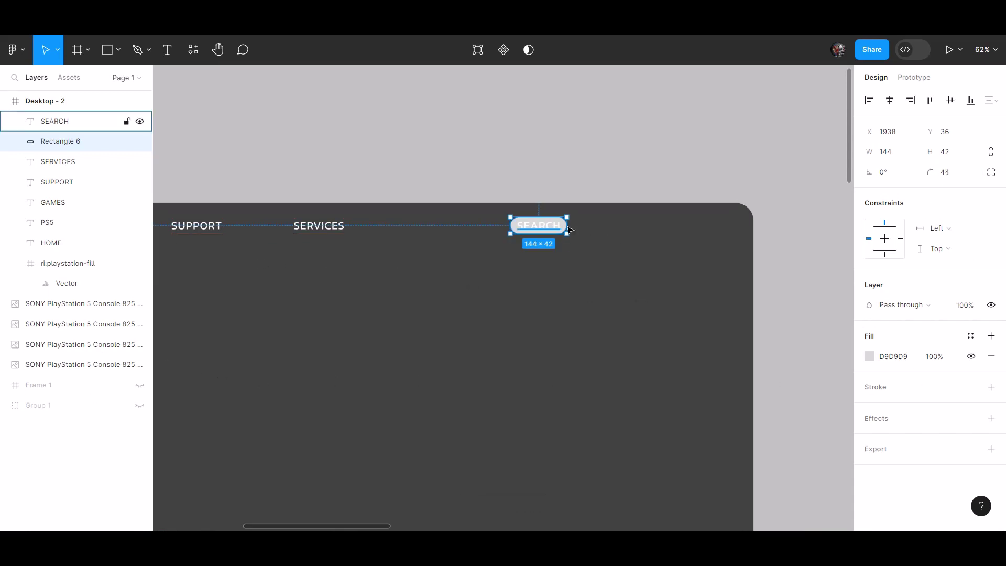
mouse_move(569, 230)
mouse_down()
mouse_move(597, 224)
mouse_move(561, 227)
mouse_up()
click(559, 254)
click(557, 230)
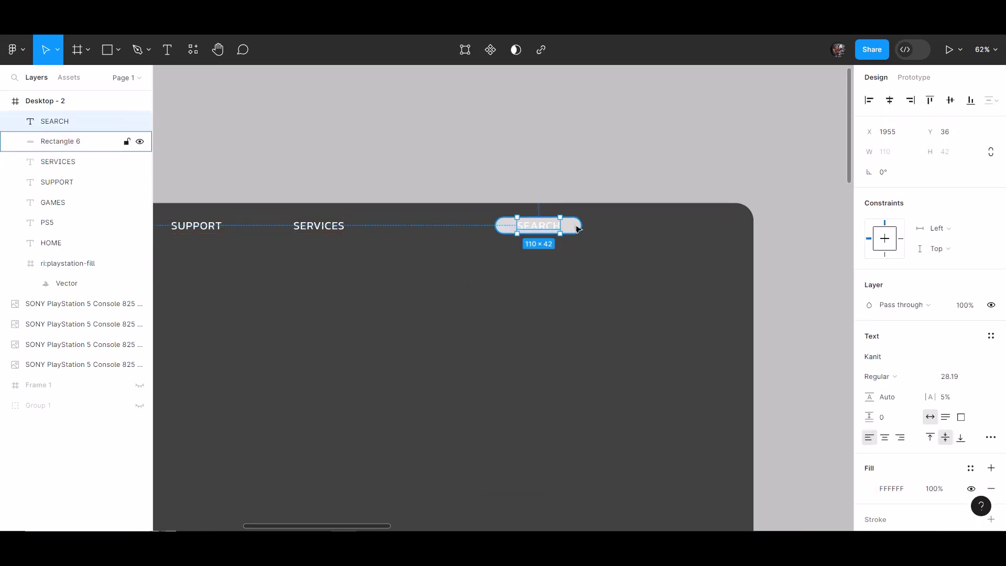
Step: Fill the rounded search rectangle with gray 777777
click(573, 228)
click(870, 356)
drag(756, 337, 693, 297)
click(842, 164)
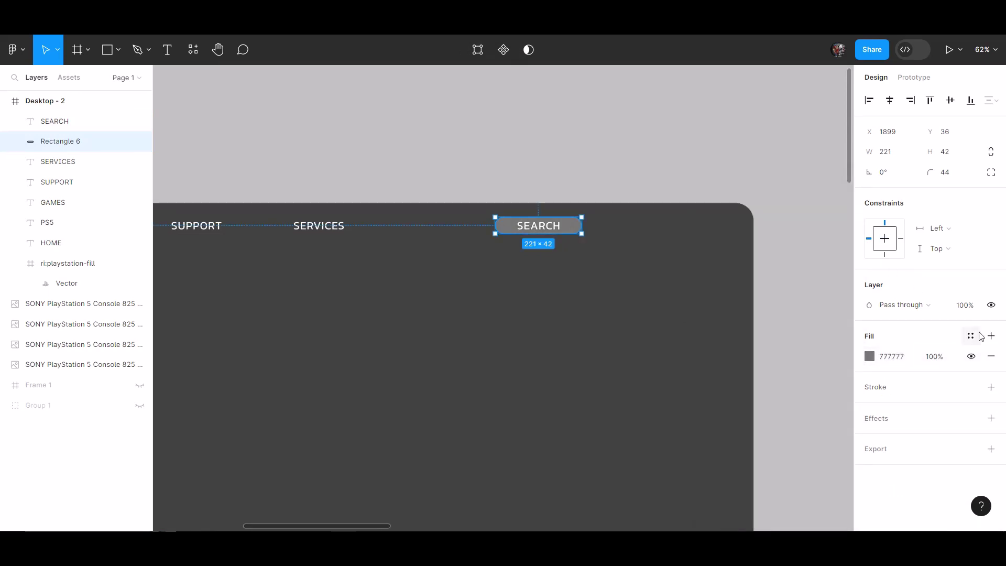
click(794, 201)
Step: Set the SEARCH text color to light gray DDDDDD
click(55, 121)
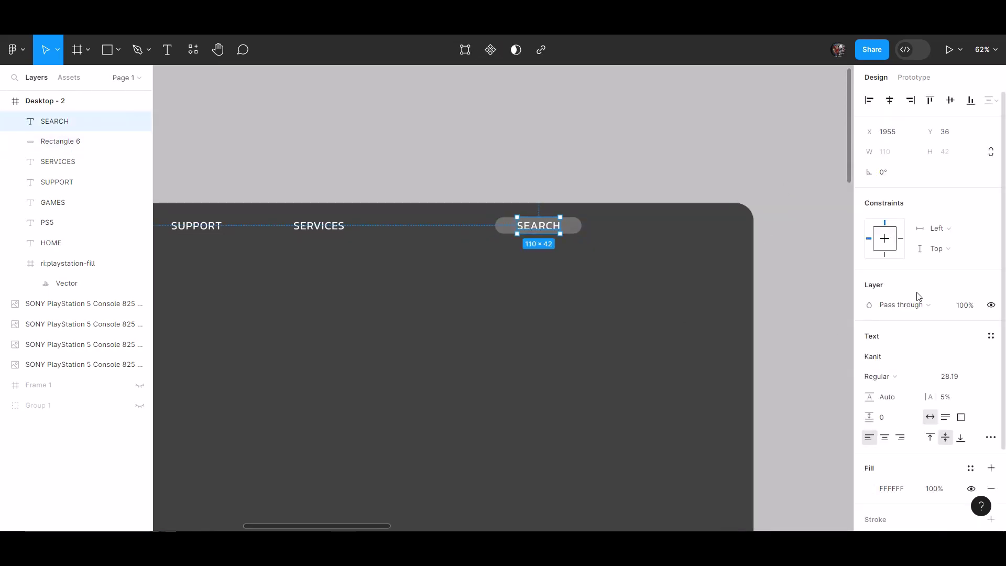
click(870, 391)
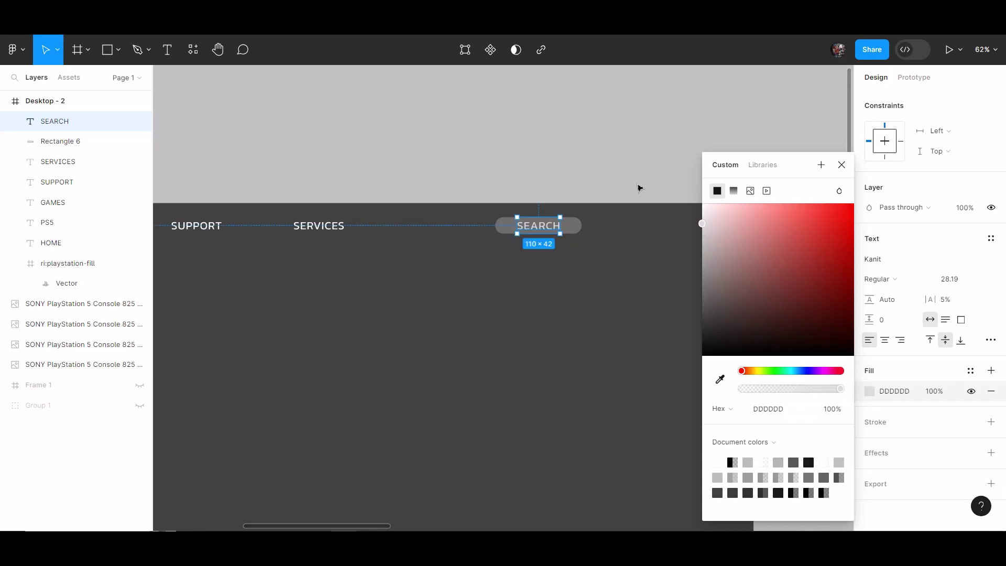
click(640, 187)
Step: Search Iconify for SEARCH and import the material-symbols:search icon into the Desktop - 2 frame
right_click(428, 341)
mouse_move(446, 414)
click(588, 258)
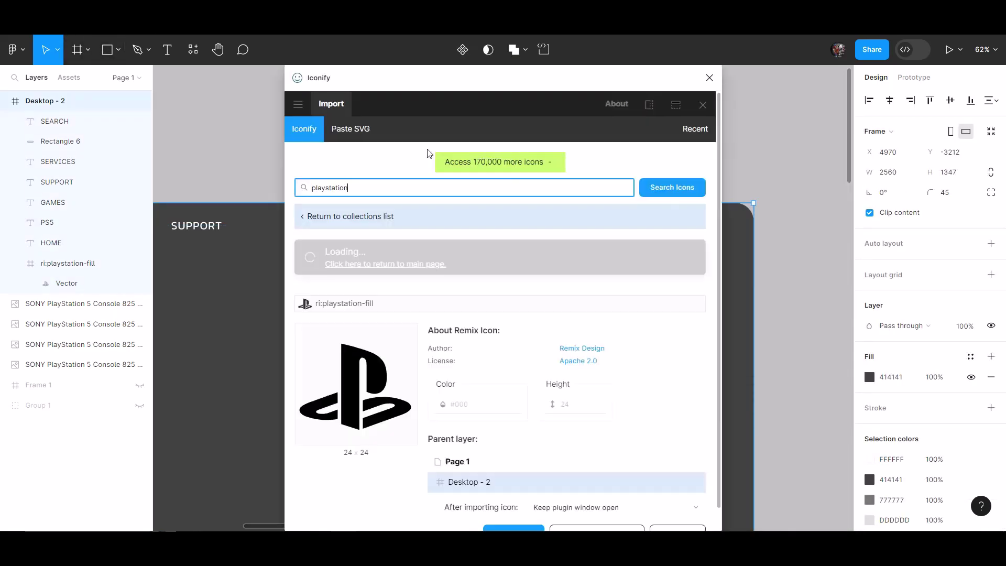
text(SEARCH)
key(Return)
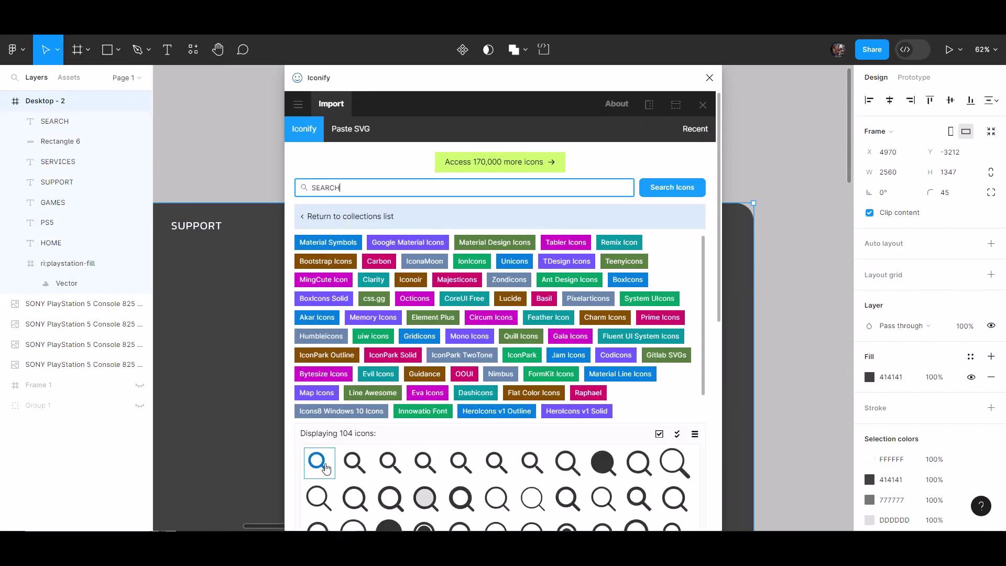
click(323, 466)
scroll(324, 467, down, 7)
click(499, 513)
click(710, 78)
Step: Place the magnifier icon inside the search field before the SEARCH text, scaled to 32 × 32 and moved to the frame's topmost layer
drag(458, 268, 849, 284)
drag(228, 228, 724, 273)
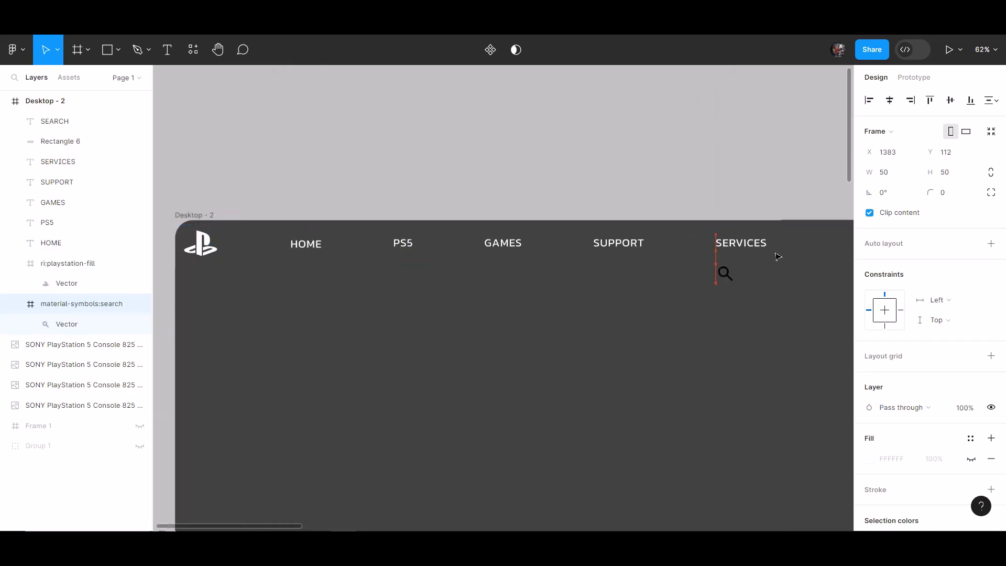
ctrl+scroll(427, 327, up, 5)
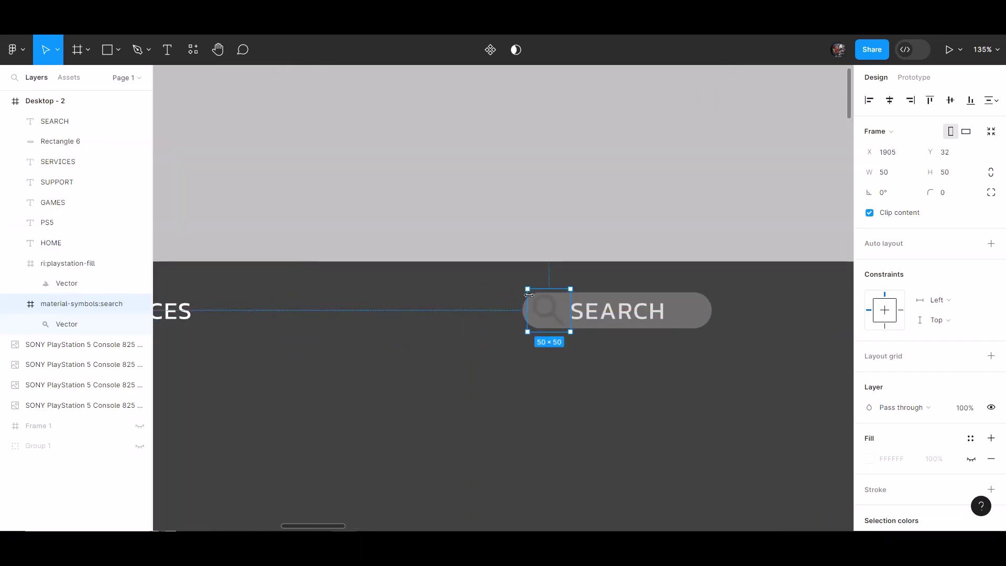
drag(111, 168, 105, 112)
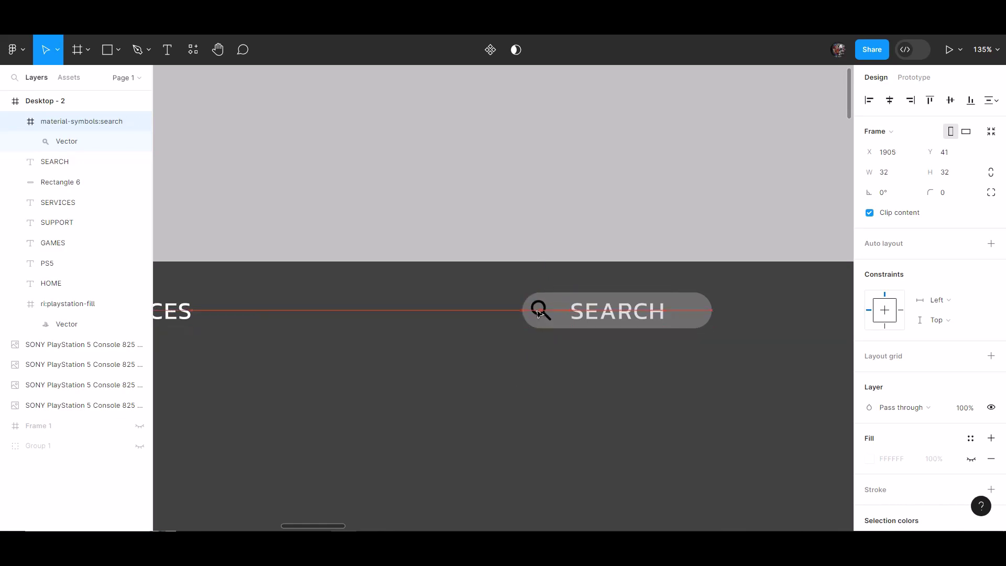
drag(538, 313, 540, 313)
key(Escape)
click(541, 313)
Step: Recolor the magnifier icon with the color sampled from the SEARCH text and nudge the SEARCH label slightly right to X 1959
scroll(541, 313, down, 2)
scroll(880, 450, down, 4)
click(883, 372)
click(871, 369)
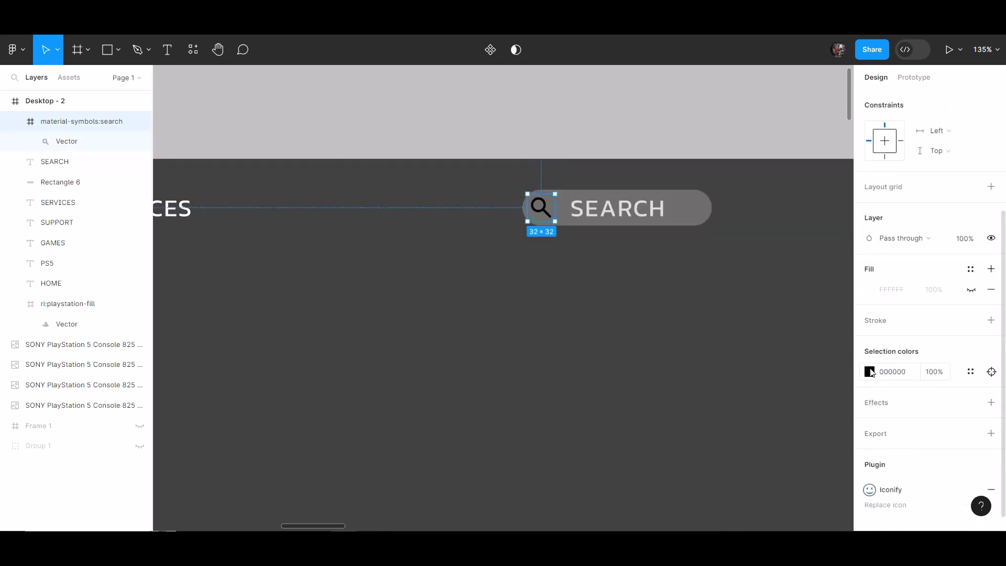
click(870, 372)
click(718, 377)
click(592, 204)
click(665, 272)
click(634, 208)
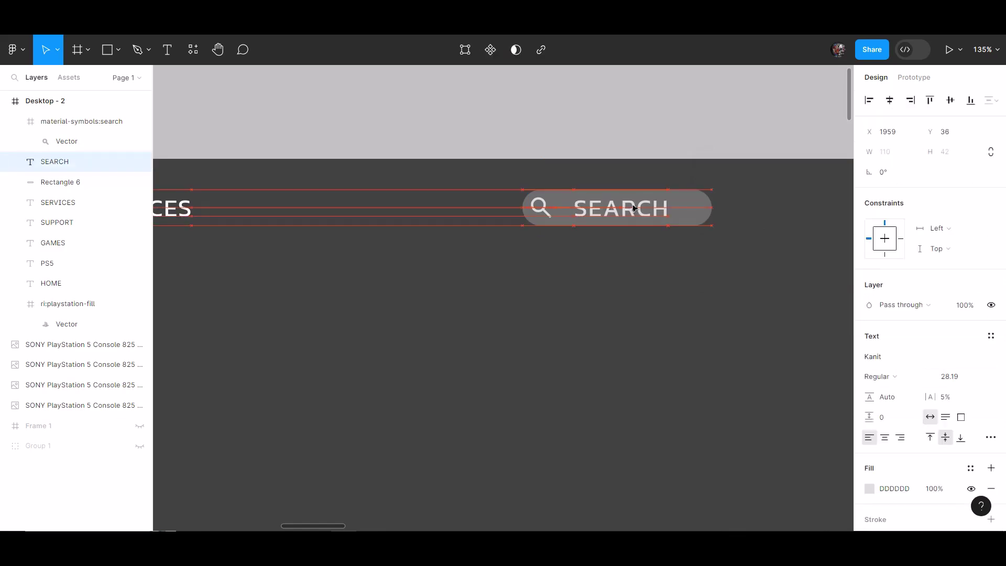
click(571, 287)
Step: Search Iconify for More and import the ant-design:more-outlined icon into the Desktop - 2 frame
scroll(539, 321, down, 10)
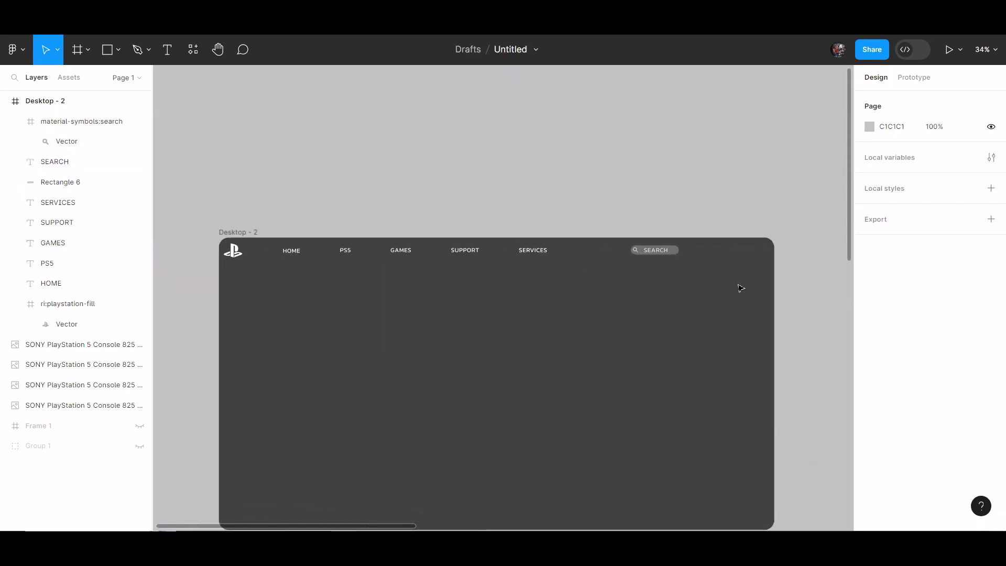
scroll(741, 288, down, 2)
right_click(578, 341)
click(723, 261)
triple_click(612, 187)
text(M)
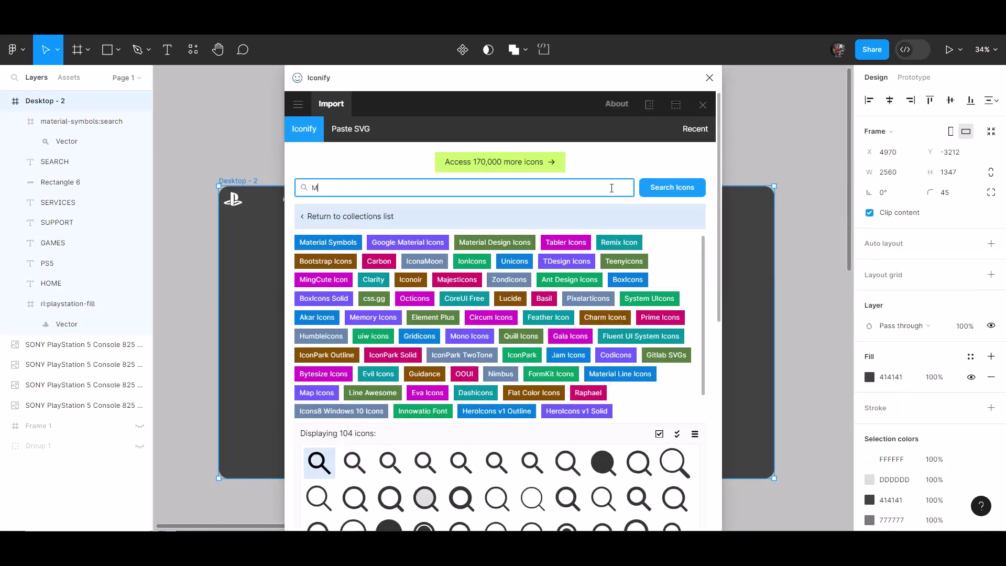
text(ore)
key(Return)
click(317, 420)
click(513, 510)
Step: Shrink the three-dot icon to about 119 × 119 and move it near the frame's upper-right corner
drag(330, 472, 619, 306)
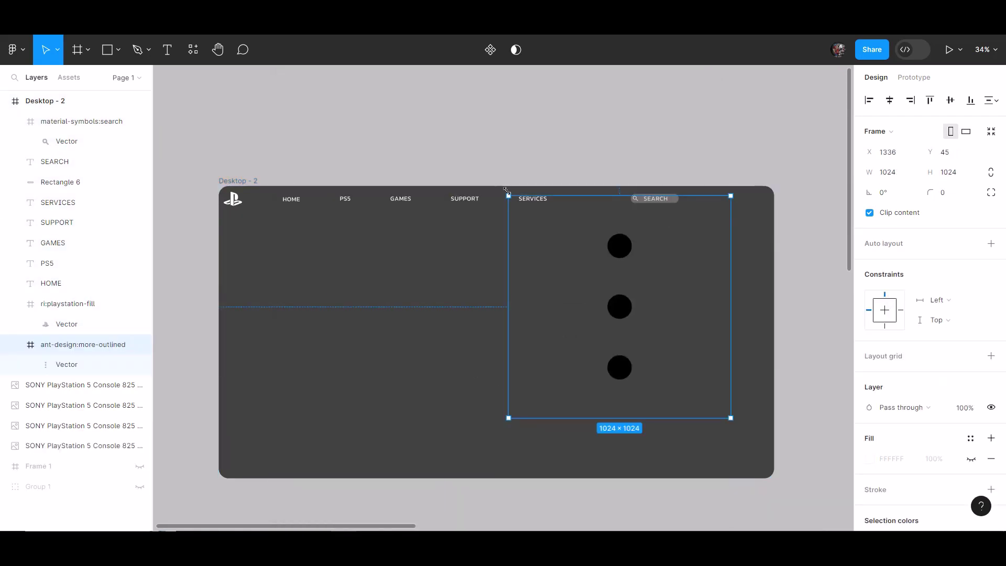
drag(506, 190, 705, 391)
scroll(721, 244, up, 2)
drag(713, 480, 766, 184)
scroll(685, 173, up, 5)
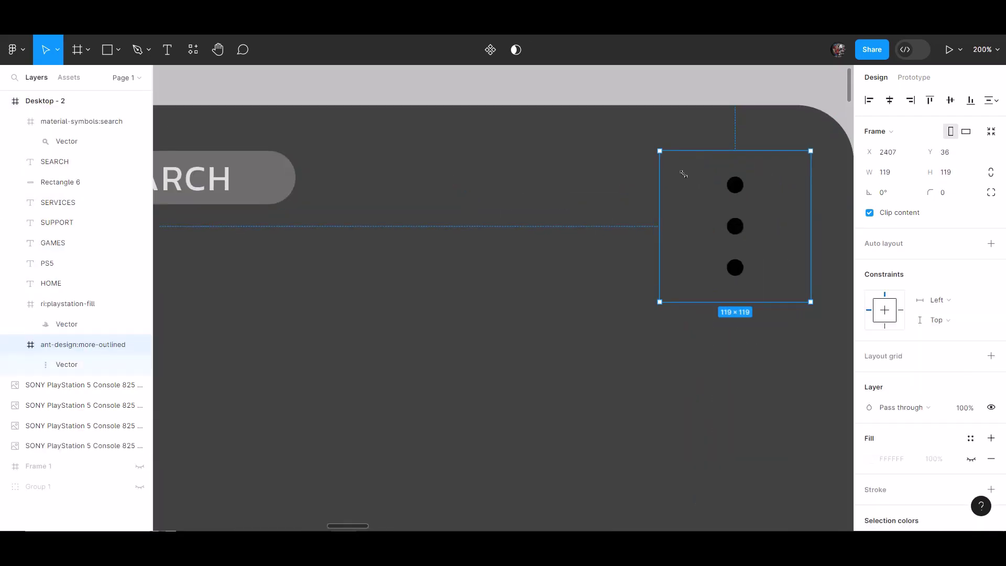
Step: Reduce the three-dot icon to 36 × 36, make it the frame's topmost layer and place it at X 2506, Y 31
drag(684, 173, 469, 191)
drag(107, 123, 107, 118)
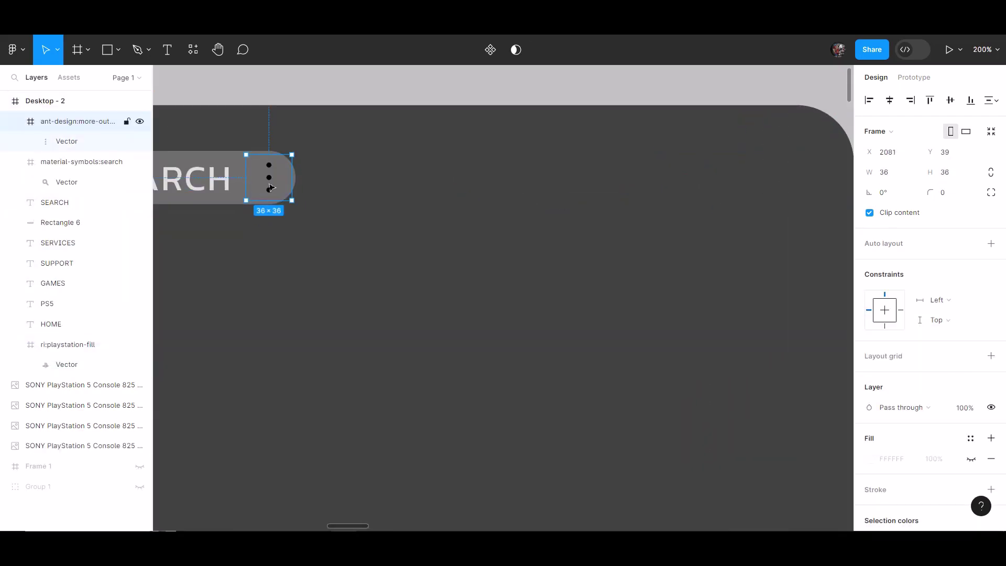
drag(811, 171, 812, 170)
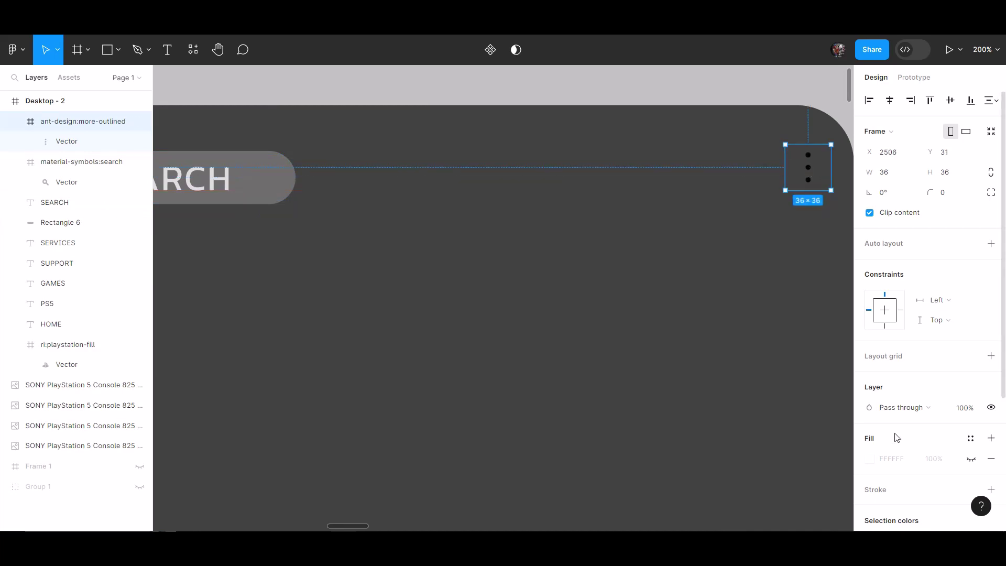
Step: Recolor the three-dot icon to a light color that stands out on the dark header
scroll(928, 314, down, 3)
click(870, 372)
key(Escape)
key(Escape)
scroll(758, 257, down, 5)
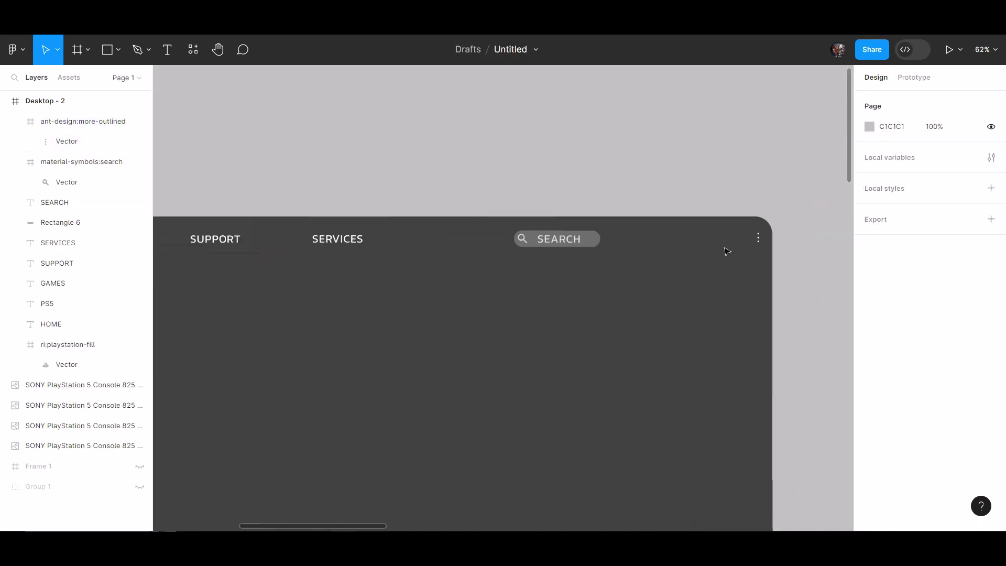
Step: Search Iconify for DOWN and import the mingcute:down-fill icon into the Desktop - 2 frame
scroll(278, 273, up, 5)
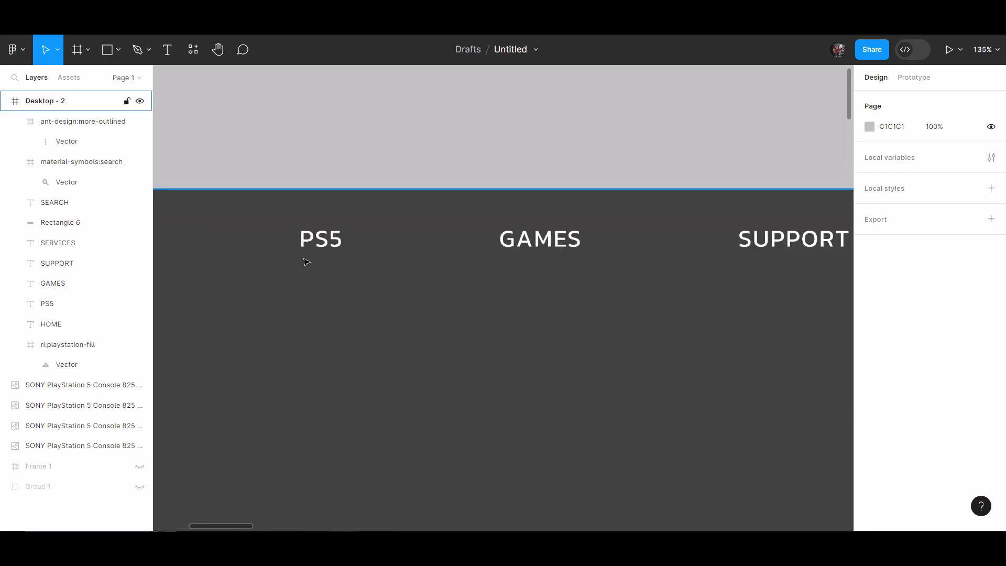
right_click(306, 247)
mouse_move(357, 413)
click(483, 260)
text(down)
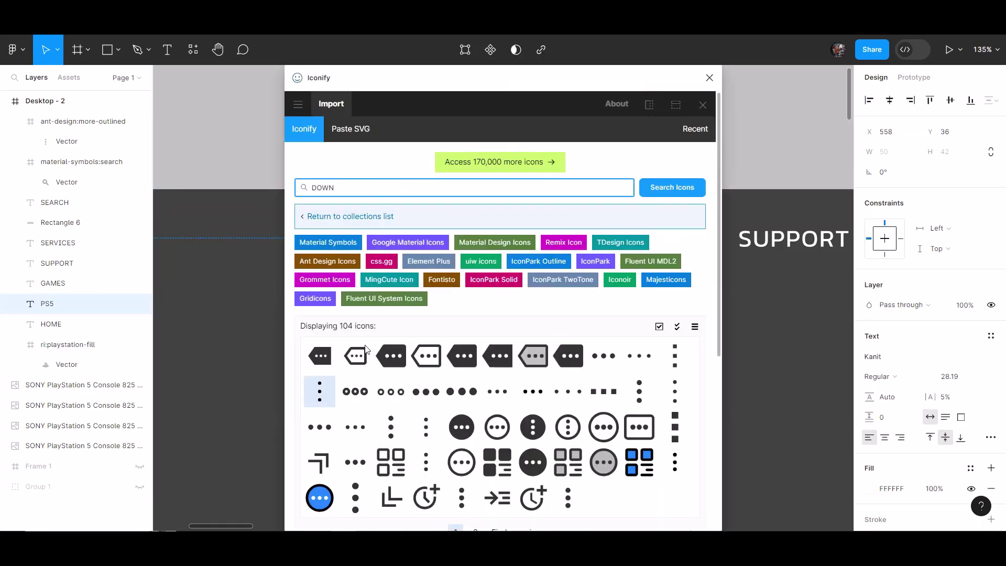
key(Return)
click(426, 413)
scroll(426, 413, down, 7)
click(514, 511)
click(709, 77)
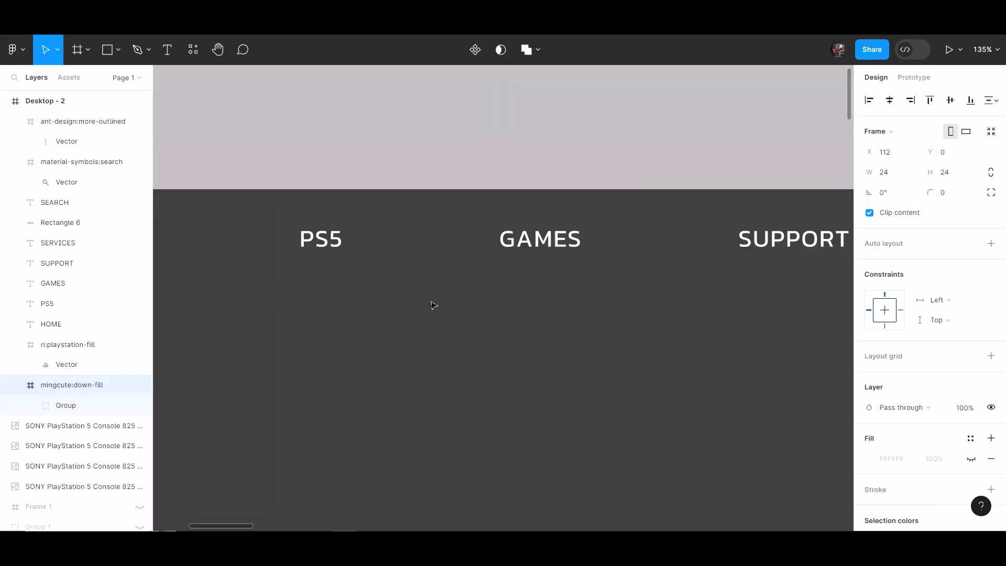
Step: Place the down-arrow icon directly after the PS5 label and color it white FFFFFF
scroll(308, 278, down, 5)
scroll(414, 290, up, 10)
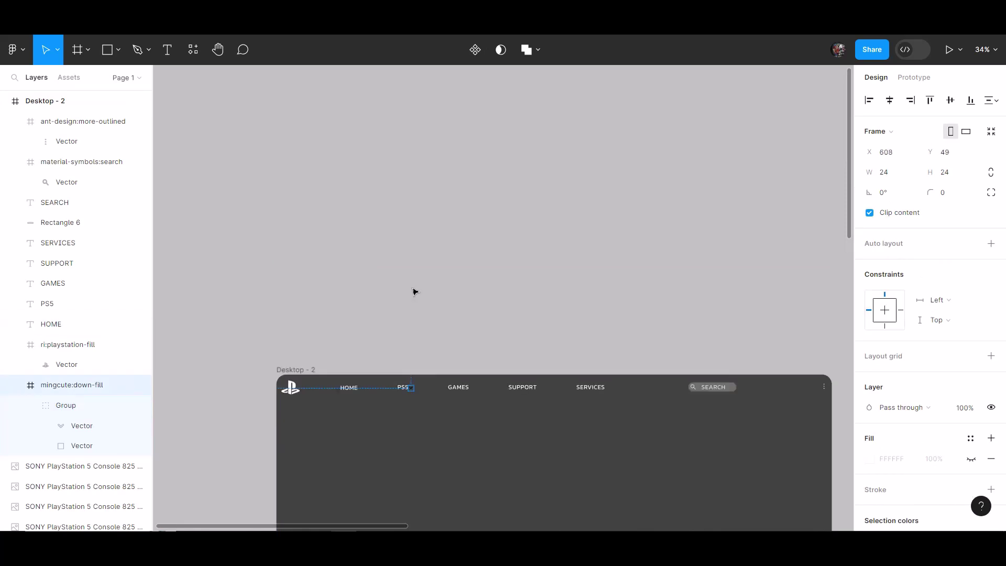
scroll(886, 384, down, 4)
click(870, 354)
drag(755, 247, 681, 164)
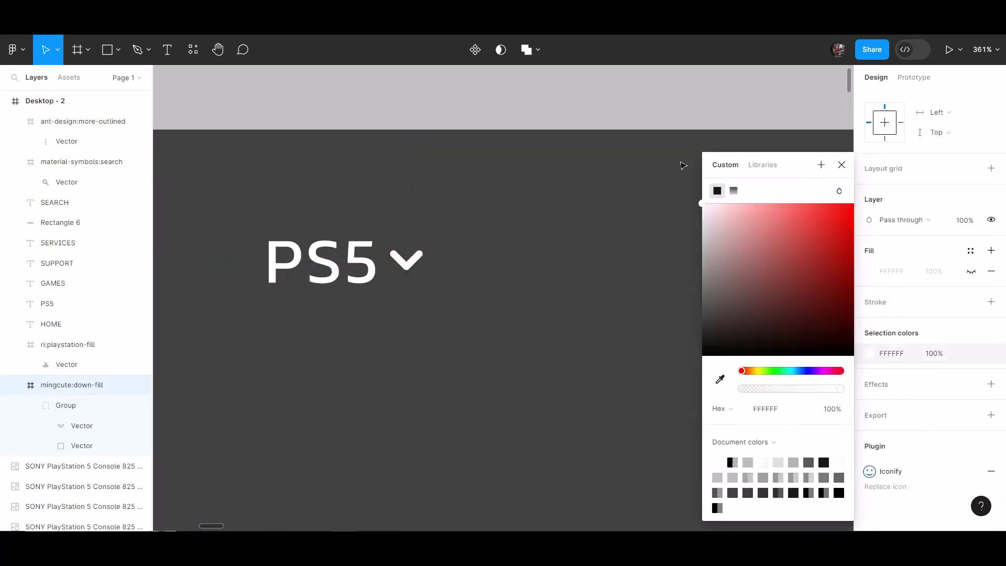
click(591, 206)
scroll(591, 205, down, 2)
scroll(588, 206, up, 1)
drag(413, 209, 414, 213)
Step: Color the PS5 label and its down arrow gray A6A6A6
click(369, 219)
shift+click(407, 213)
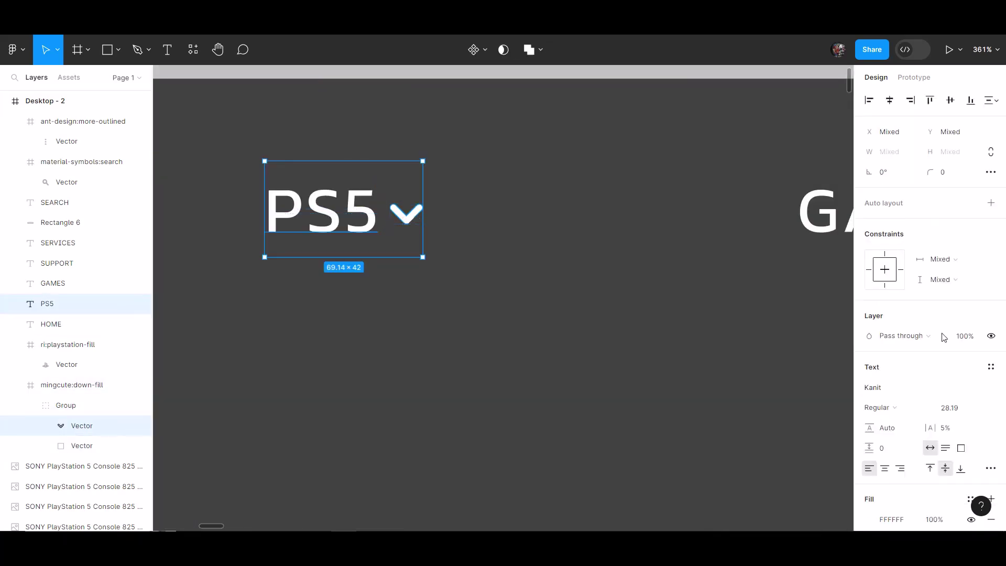
scroll(923, 367, down, 2)
click(870, 392)
drag(703, 205, 702, 257)
click(618, 292)
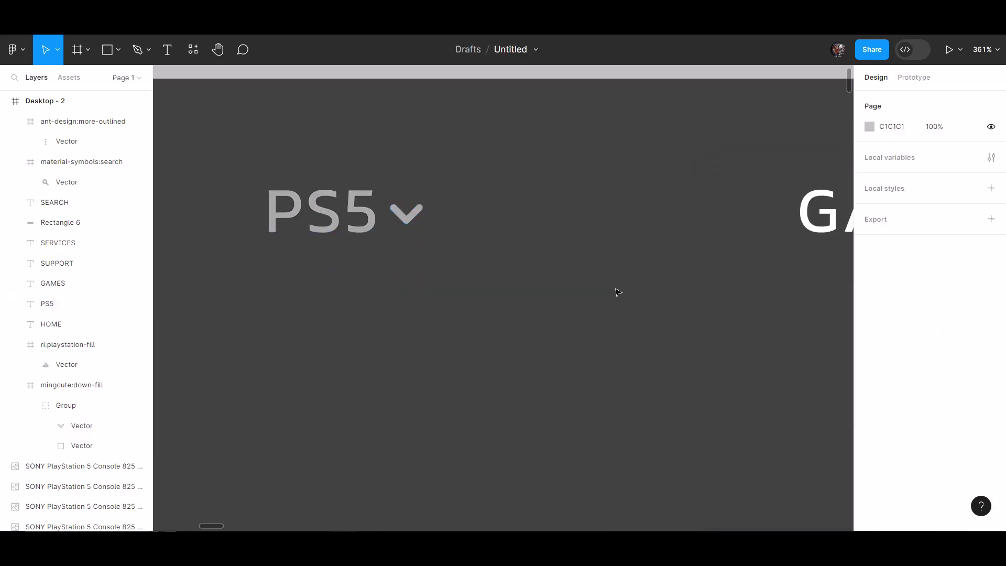
Step: Collapse the Desktop - 2 layers and unhide Frame 1 to compare its header navigation with the new design
scroll(620, 325, down, 10)
scroll(415, 275, left, 3)
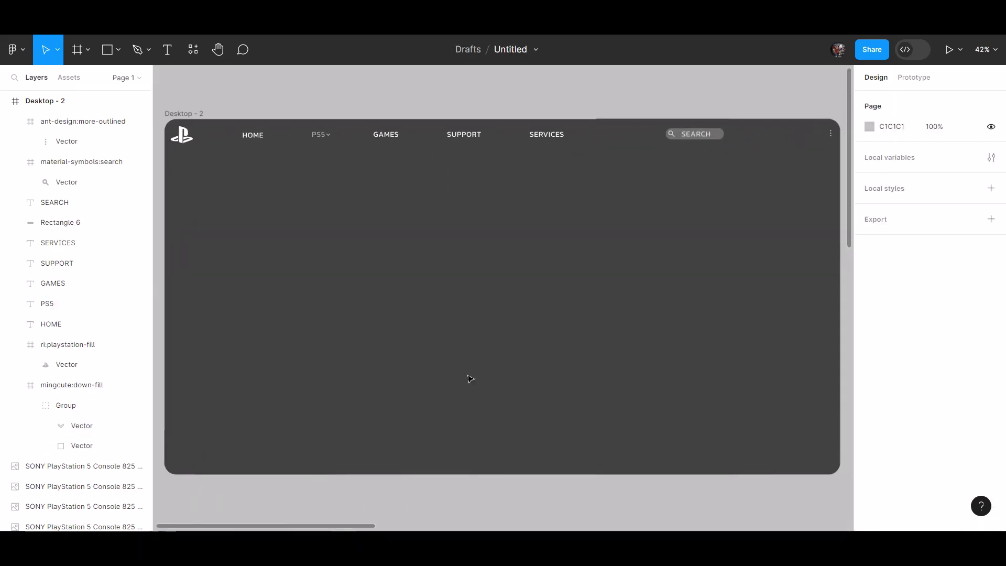
scroll(345, 363, left, 5)
scroll(73, 318, down, 1)
click(6, 101)
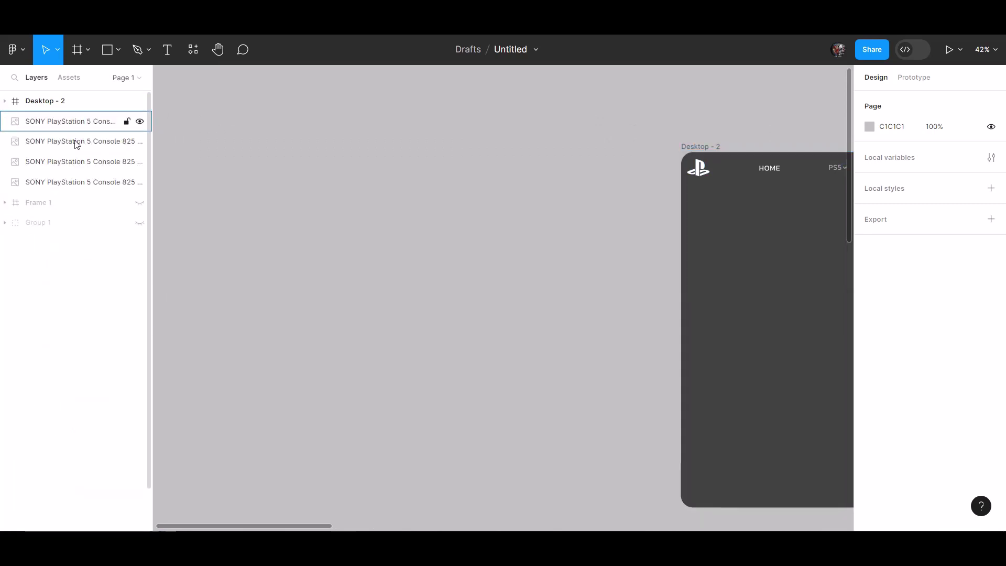
click(139, 203)
scroll(339, 395, left, 3)
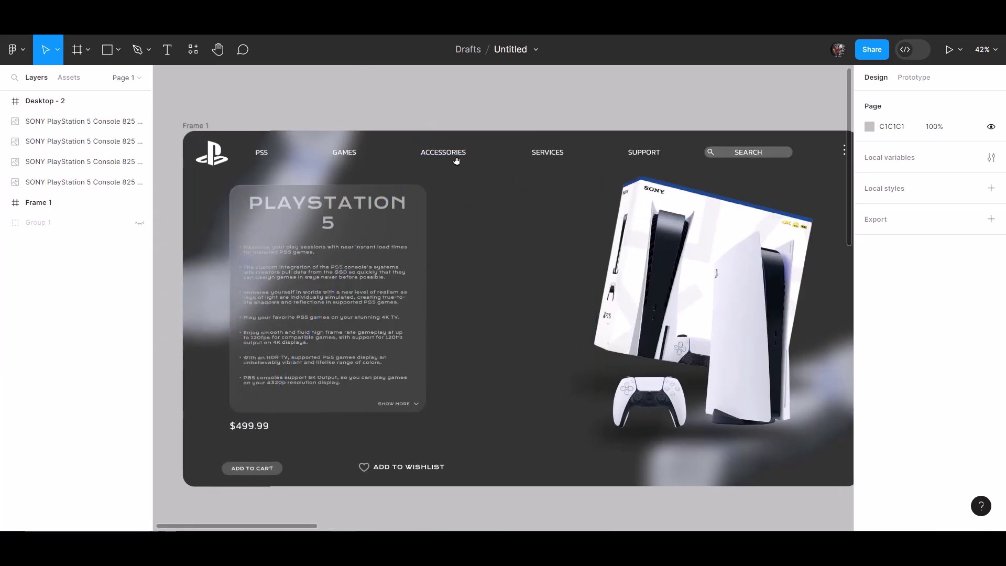
scroll(471, 173, right, 8)
scroll(729, 211, left, 3)
scroll(629, 178, right, 10)
Step: Duplicate the SERVICES label to its right and change the copy's text to ACCESSORIES
drag(537, 143, 639, 157)
click(287, 178)
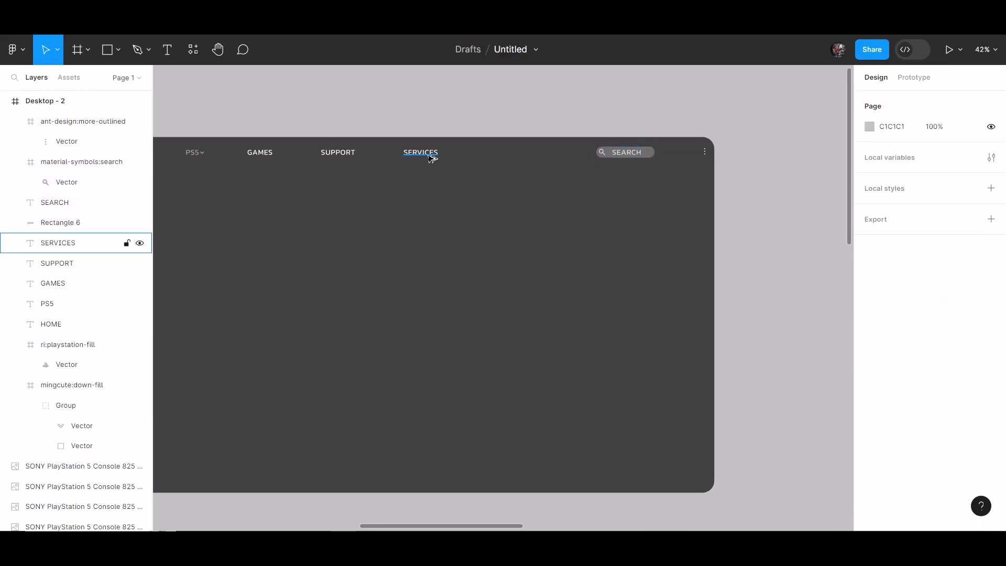
drag(428, 157, 511, 159)
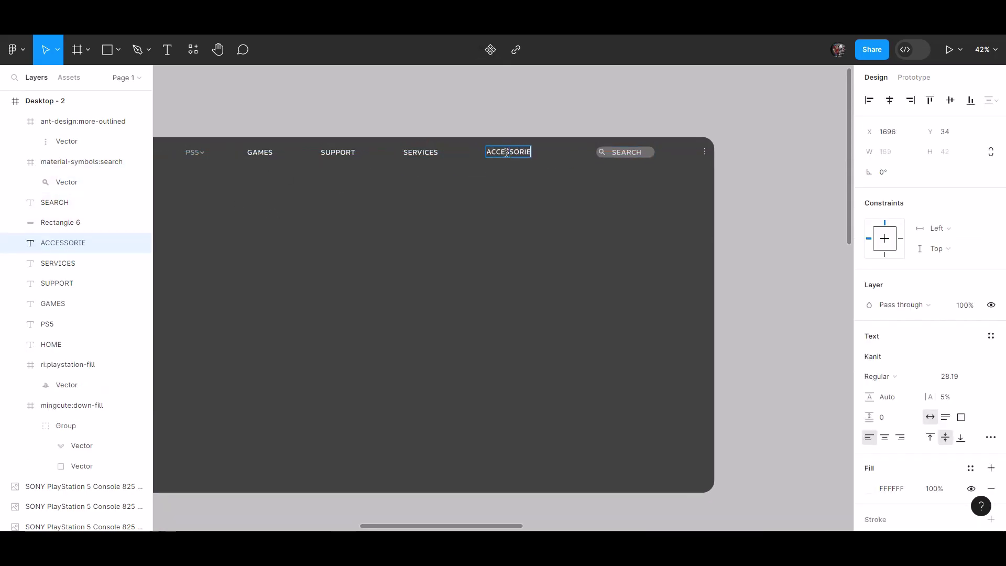
click(328, 253)
Step: Reorder the navigation labels to ACCESSORIES, SERVICES, SUPPORT after GAMES, with gaps of 156 between these three
drag(311, 238, 387, 251)
drag(420, 166, 635, 166)
drag(569, 165, 417, 163)
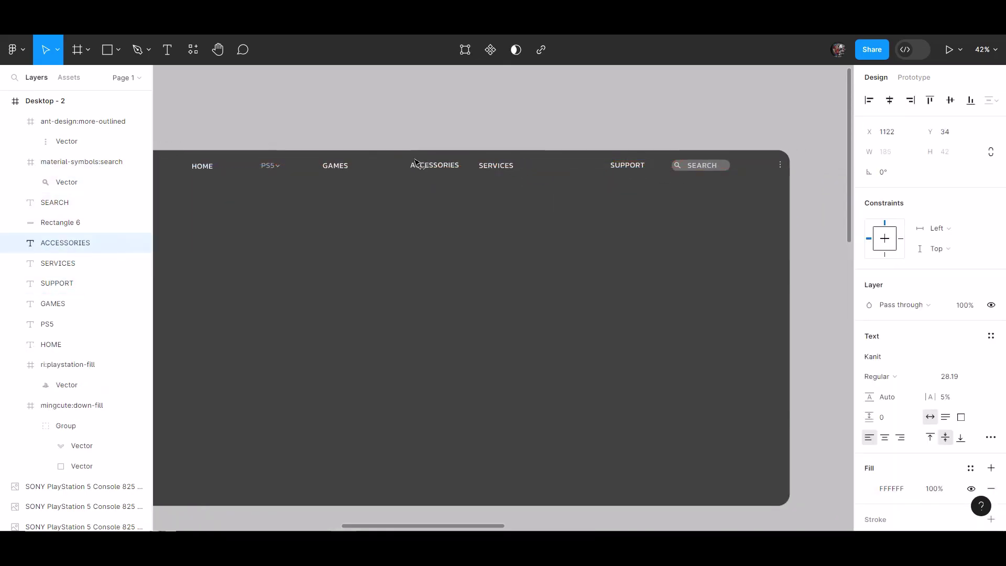
click(612, 166)
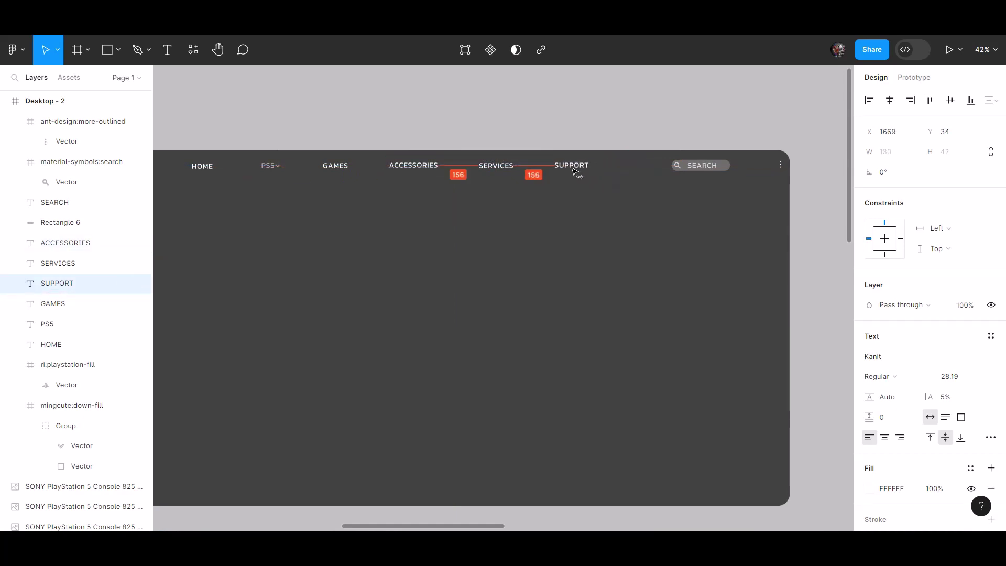
click(386, 236)
Step: Nudge the GAMES and ACCESSORIES labels slightly to even out their spacing in the navigation row
drag(335, 167, 332, 166)
click(409, 267)
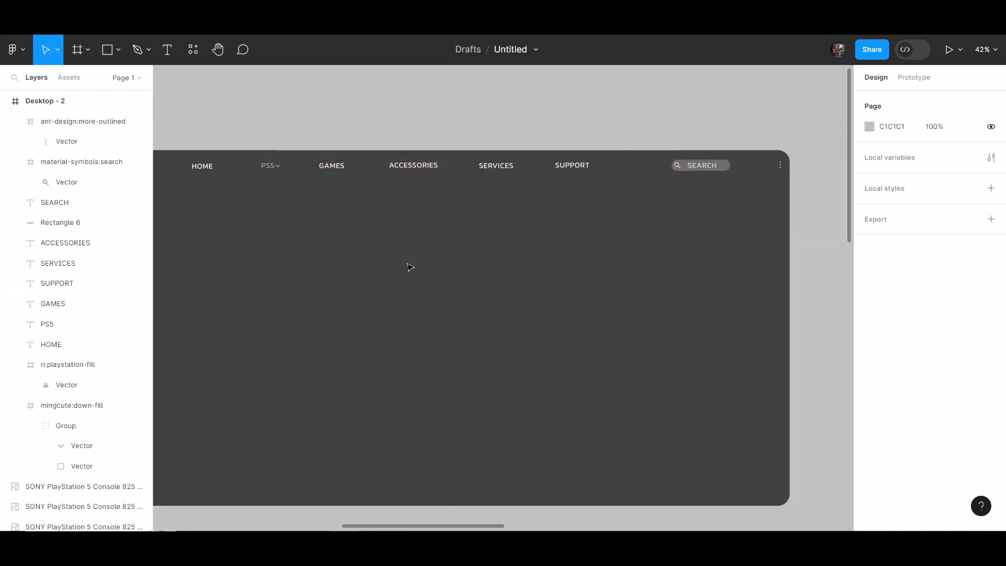
mouse_move(431, 169)
mouse_down()
mouse_move(413, 169)
mouse_move(423, 171)
mouse_up()
click(419, 214)
click(328, 179)
drag(327, 170, 331, 169)
click(285, 204)
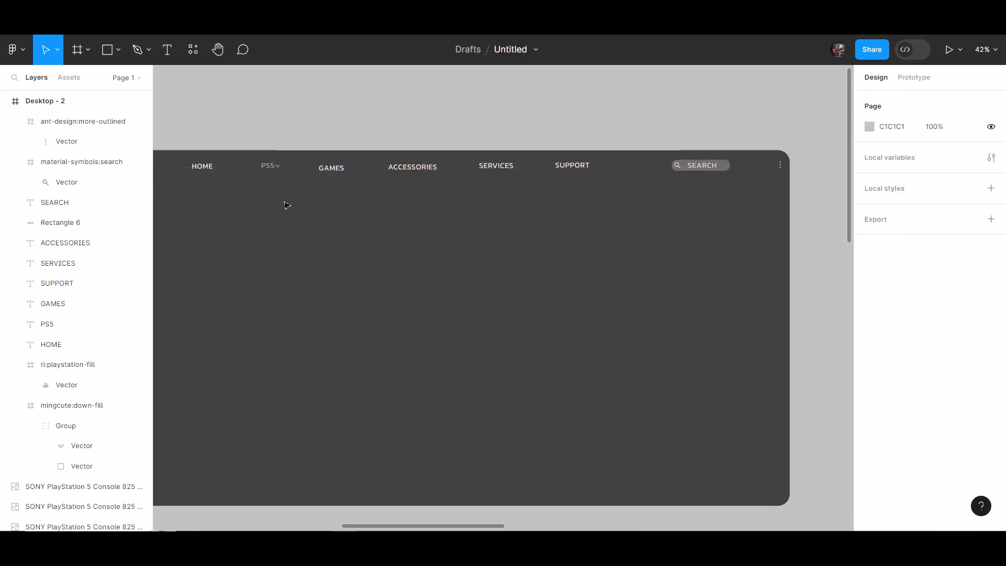
Step: Nudge the HOME label and the PS5 label with its down arrow to adjust their spacing in the navigation row
drag(285, 205, 273, 168)
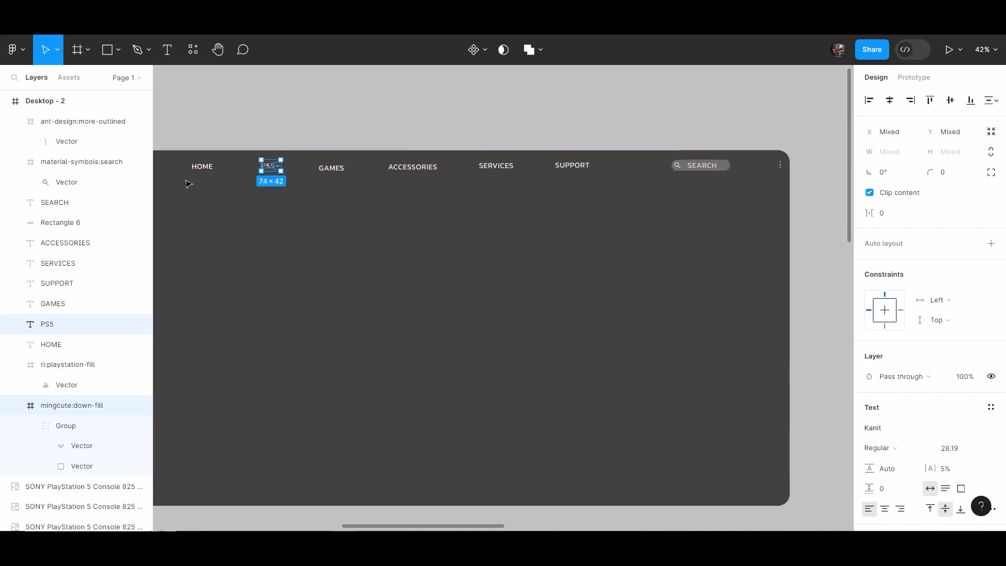
click(202, 167)
drag(202, 166, 205, 166)
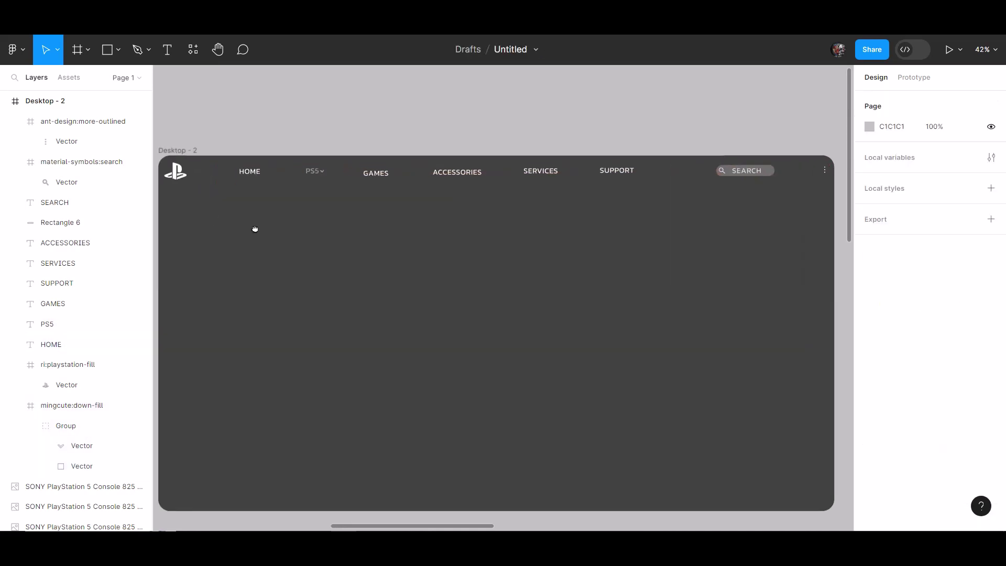
scroll(254, 227, left, 3)
drag(378, 176, 394, 194)
click(393, 209)
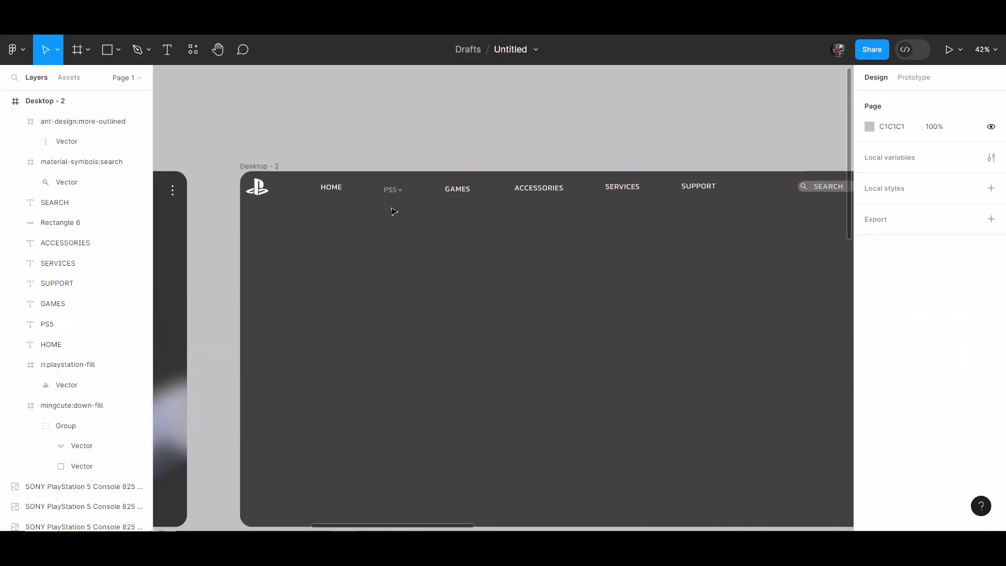
Step: Center-align the text of all six navigation labels from HOME to SUPPORT and set them to auto height
drag(304, 173, 716, 240)
scroll(941, 330, down, 4)
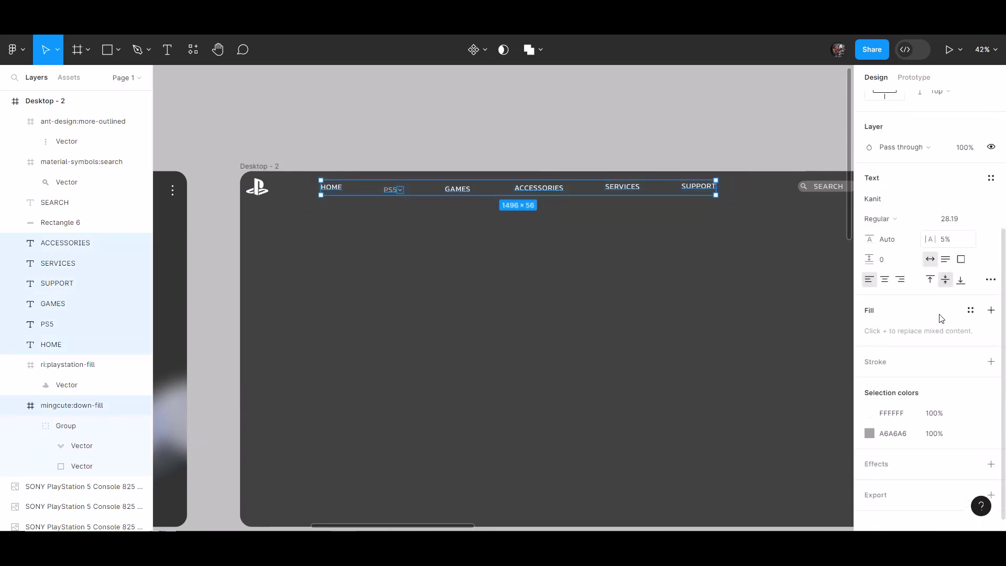
click(885, 278)
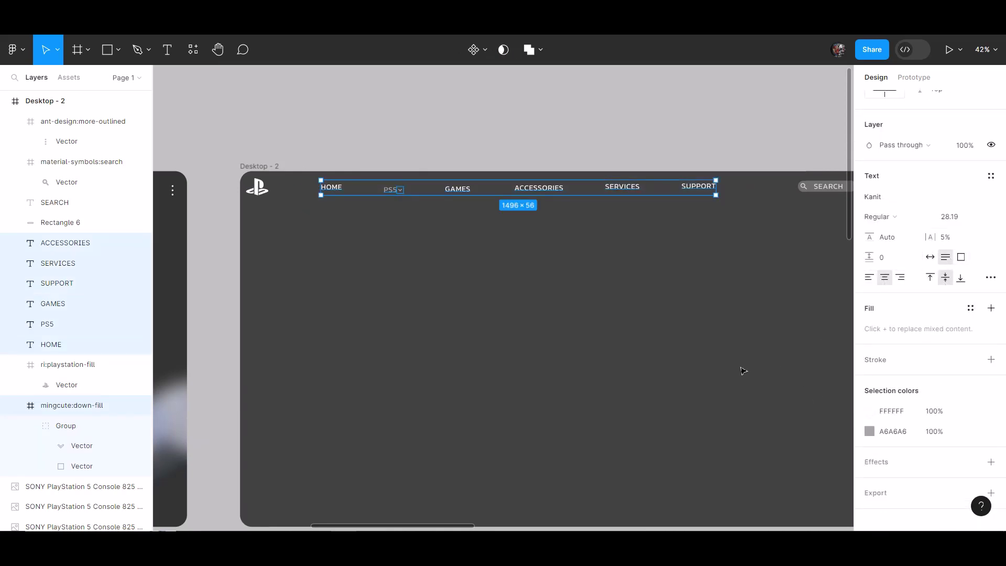
Step: Nudge the SUPPORT label slightly to align and space it with the other navigation labels
click(596, 343)
scroll(645, 342, down, 2)
scroll(490, 240, down, 4)
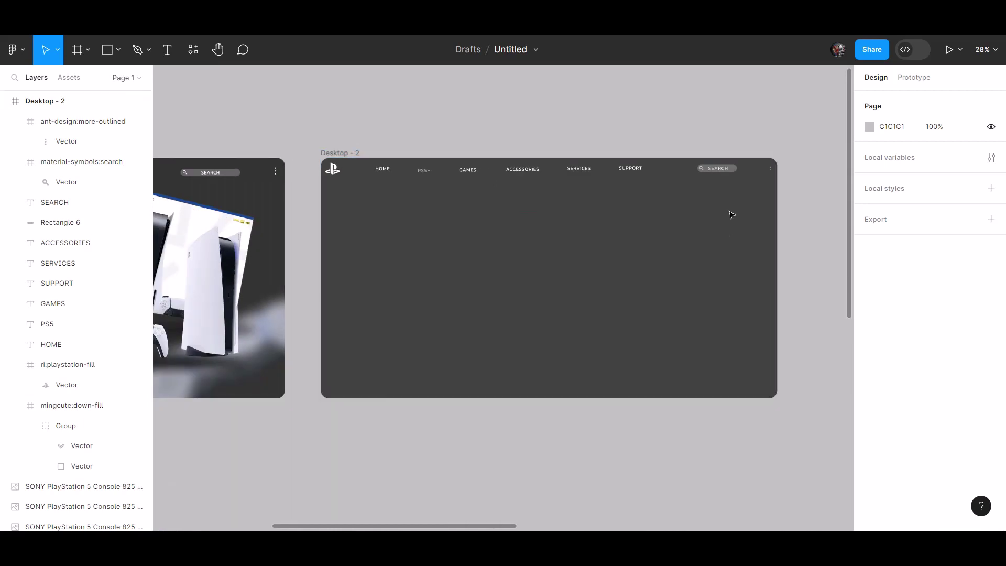
click(633, 171)
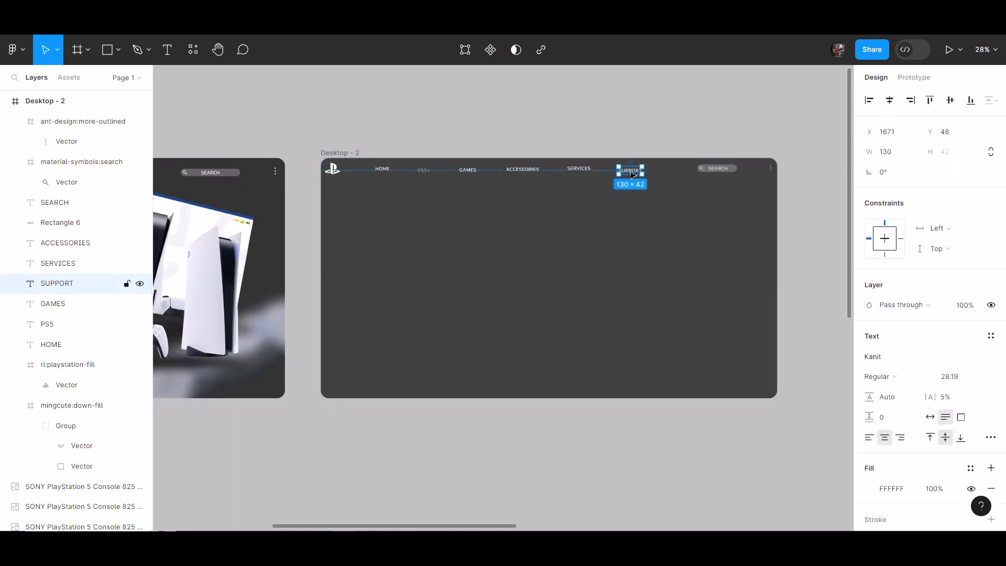
click(625, 240)
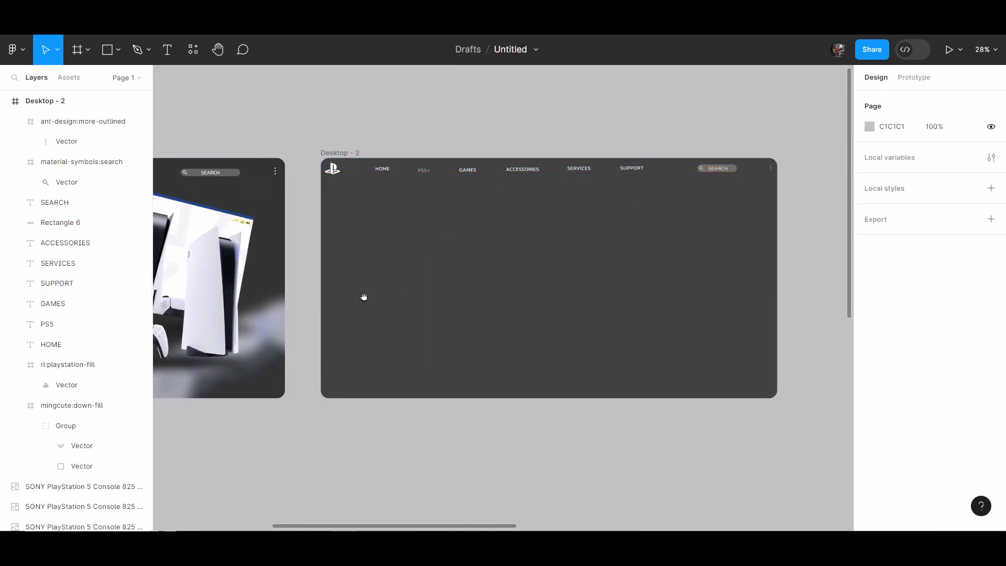
Step: Move the PS5 box image into the Desktop - 2 frame and scale it down to about 808 × 808
drag(363, 296, 744, 295)
scroll(570, 292, right, 15)
scroll(570, 292, down, 3)
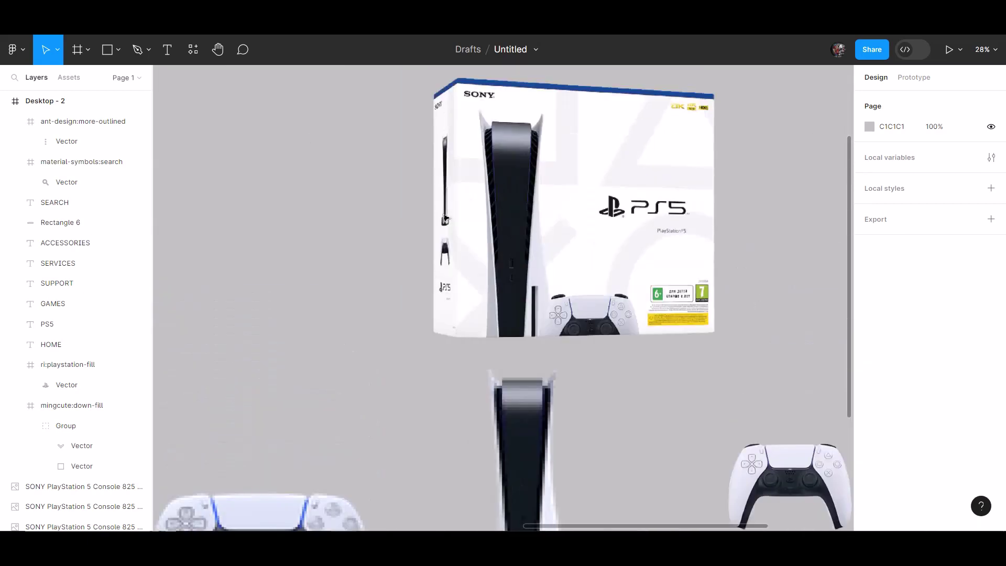
scroll(444, 219, down, 5)
scroll(445, 219, left, 3)
scroll(445, 219, up, 2)
drag(665, 339, 424, 281)
drag(364, 217, 427, 286)
Step: Move the console-and-controller image into the Desktop - 2 frame in front of the box, scaled down to about 796 × 796
click(771, 432)
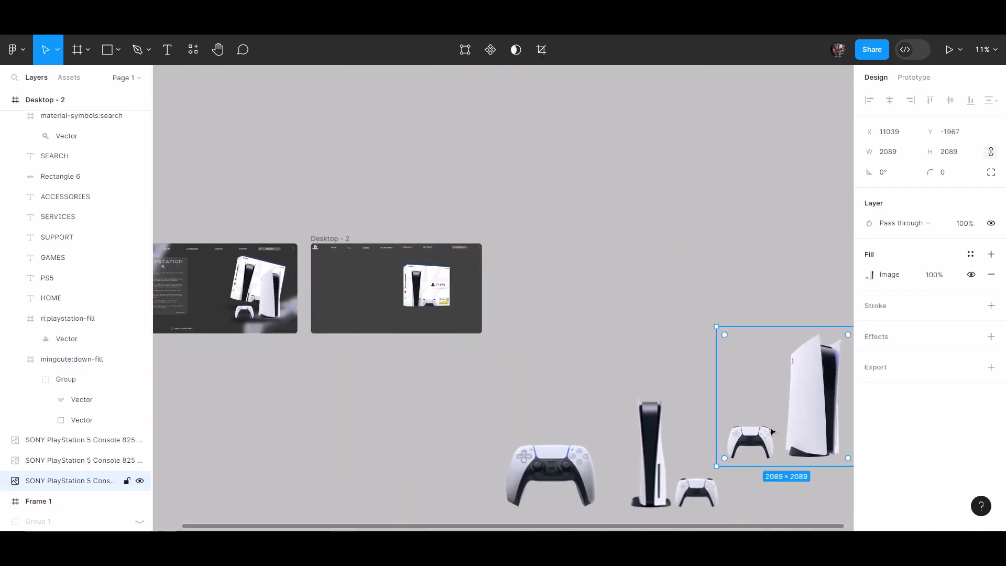
drag(772, 432, 421, 319)
drag(380, 222, 430, 309)
scroll(439, 315, up, 5)
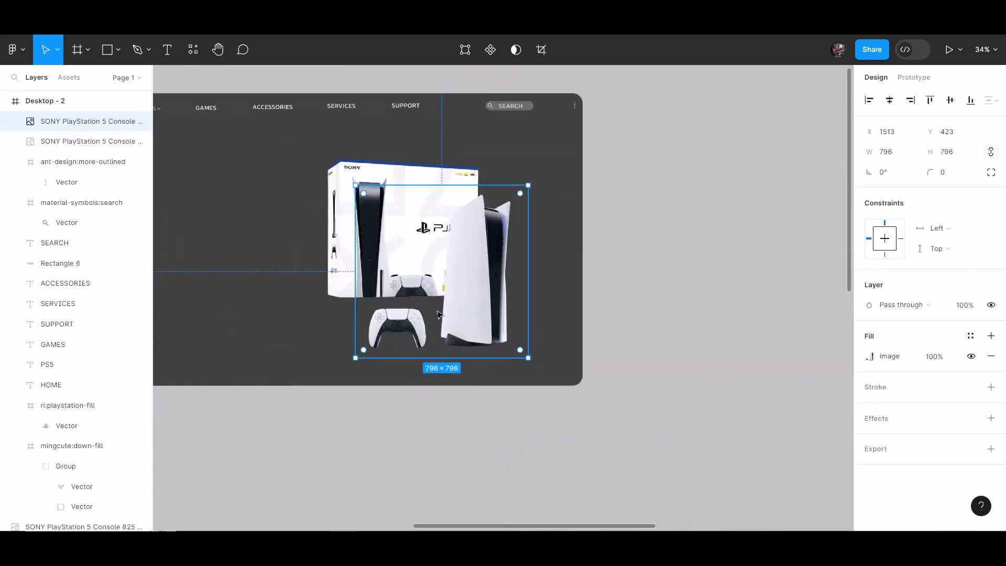
scroll(439, 315, up, 2)
scroll(225, 312, up, 2)
Step: Rotate the PS5 box image clockwise so that it tilts behind the console
click(288, 188)
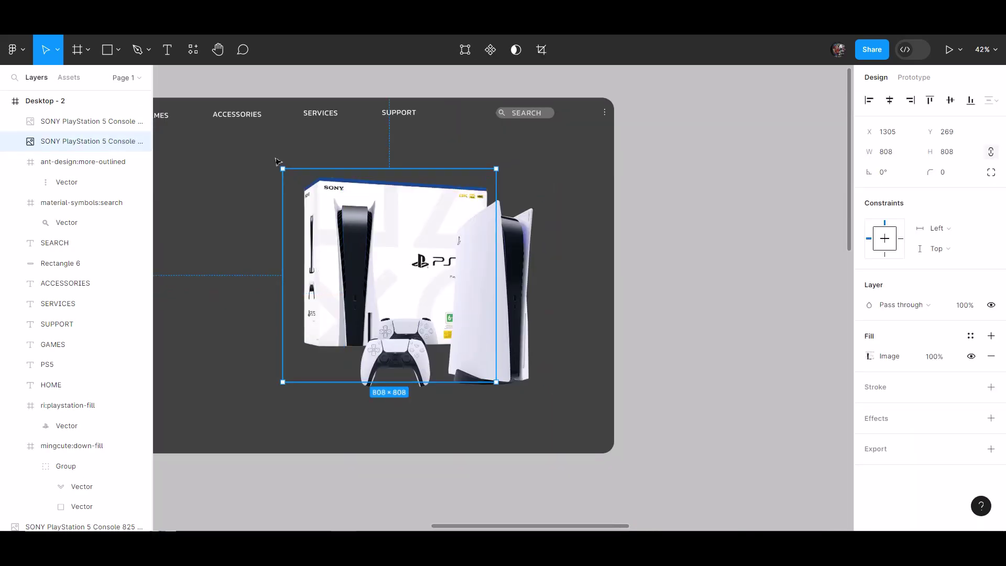
drag(277, 161, 317, 132)
key(Escape)
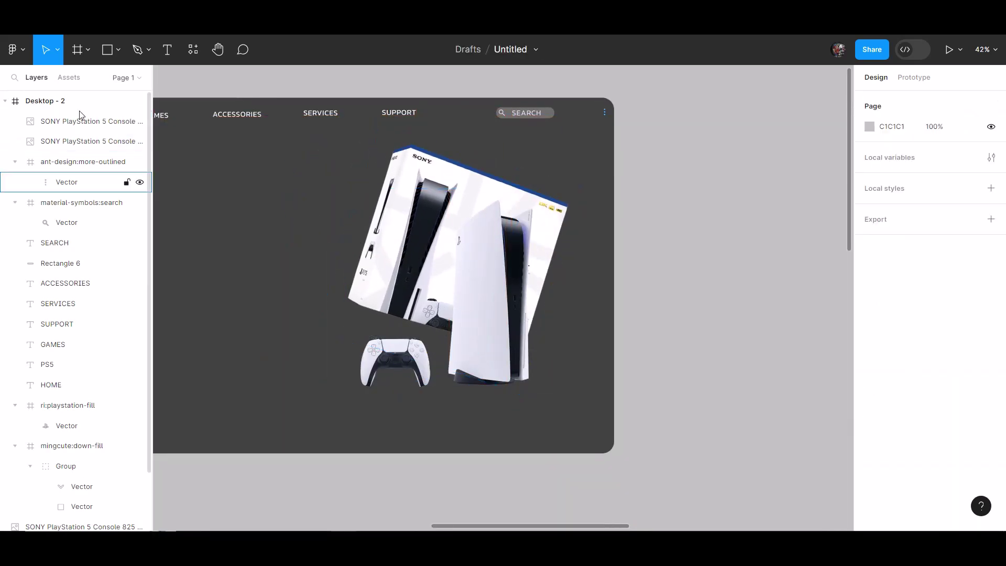
Step: Draw a flat ellipse about 815 × 51 across the controller and console, place it behind both product images and fill it with 282828
click(118, 49)
click(79, 129)
drag(339, 349, 555, 362)
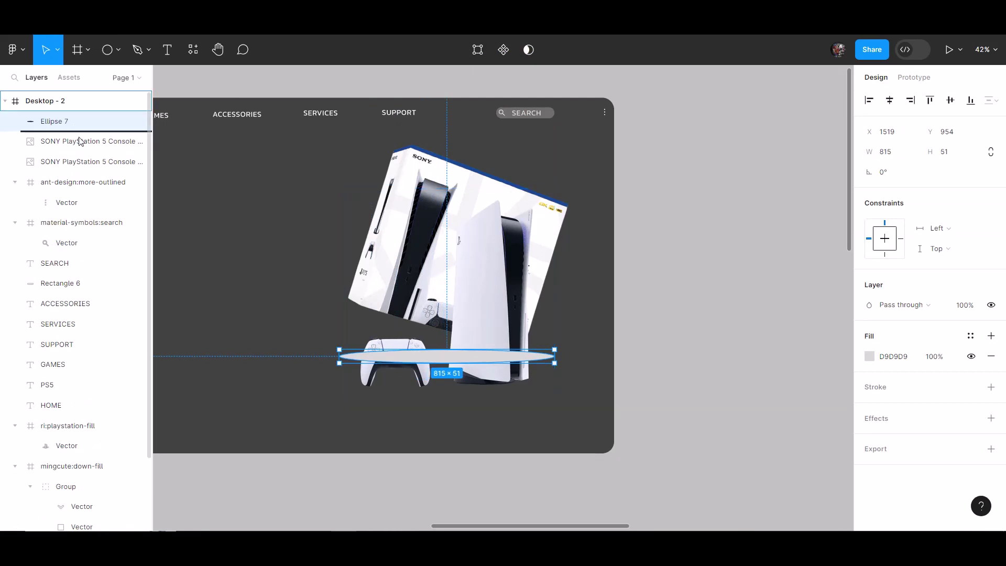
drag(80, 142, 80, 168)
click(870, 357)
click(703, 331)
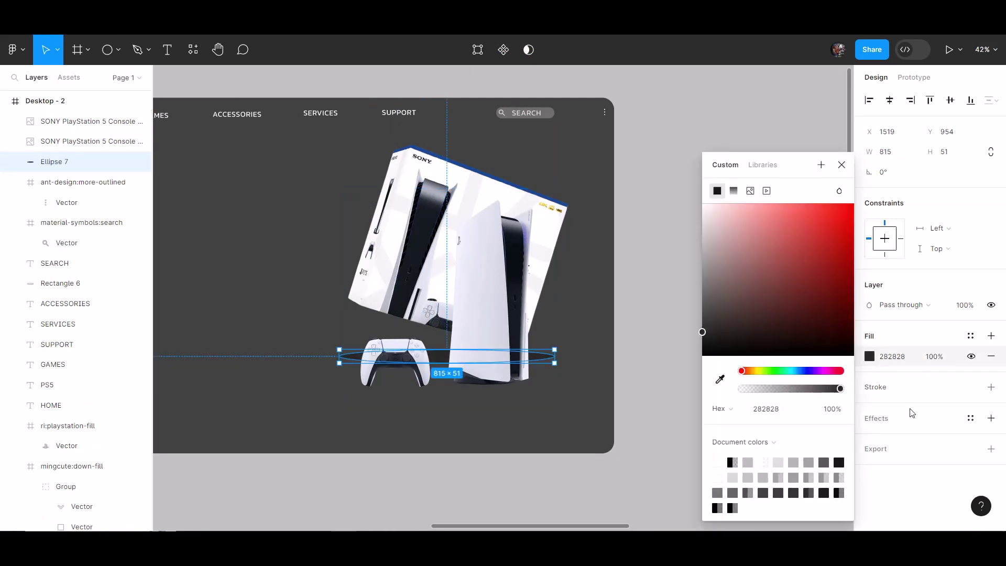
Step: Apply a layer blur of 41 to the ellipse and set its fill opacity to 90%
click(992, 418)
click(903, 438)
click(903, 454)
click(869, 438)
drag(718, 469, 635, 47)
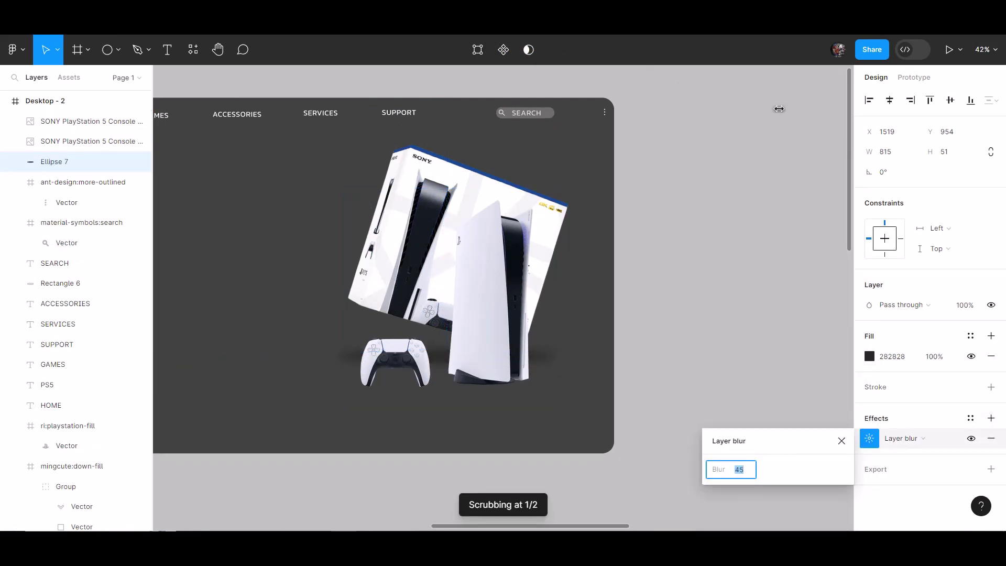
drag(298, 259, 741, 469)
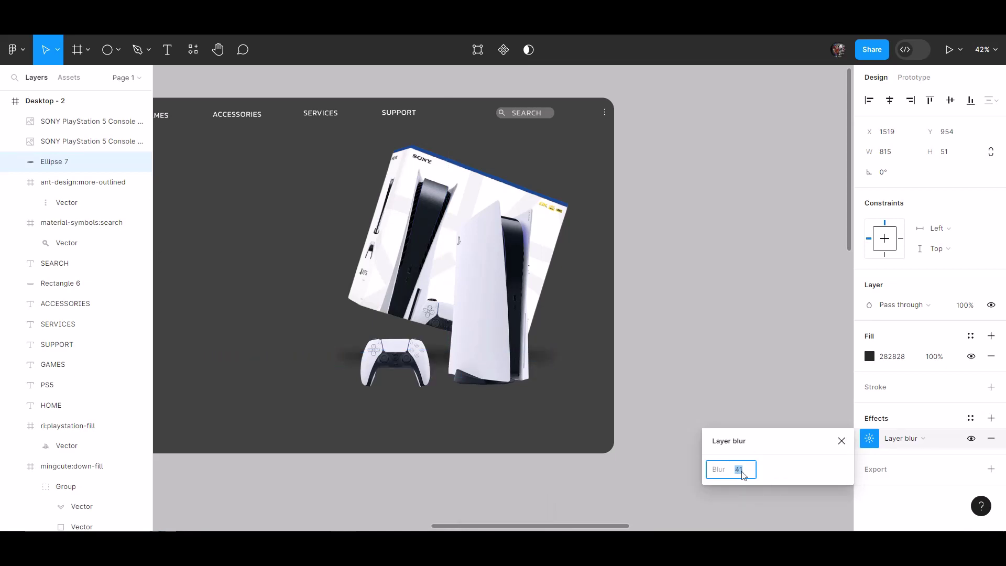
drag(932, 362, 905, 357)
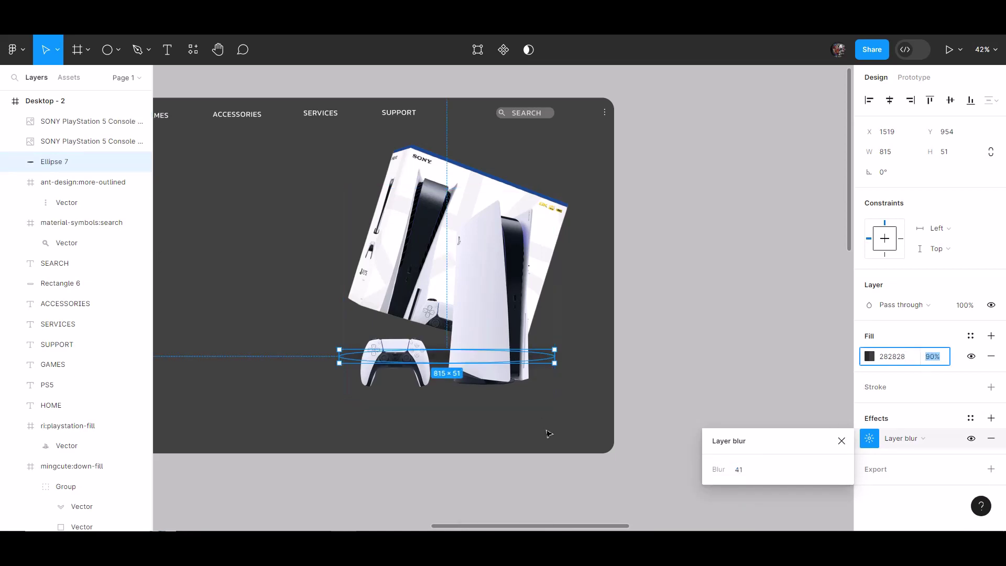
Step: Draw a second ellipse about 819 × 68 under the controller and console, fill it with 282828 and place it behind the product images
key(Escape)
click(118, 50)
click(84, 126)
drag(348, 381, 563, 397)
click(870, 357)
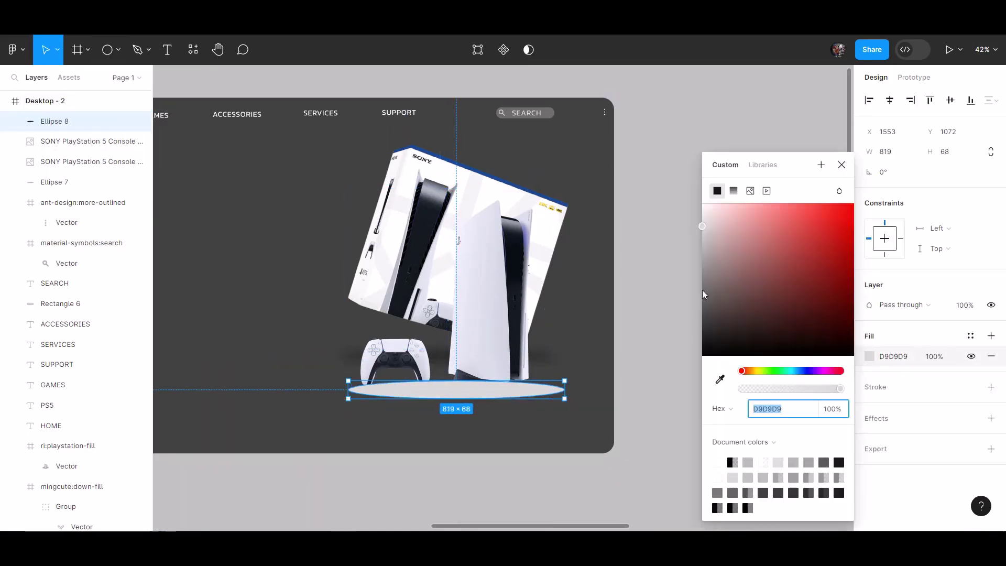
drag(708, 293, 697, 340)
drag(54, 121, 79, 172)
Step: Apply a layer blur to the second ellipse to soften it into a ground shadow
click(887, 397)
click(991, 418)
click(912, 438)
click(918, 461)
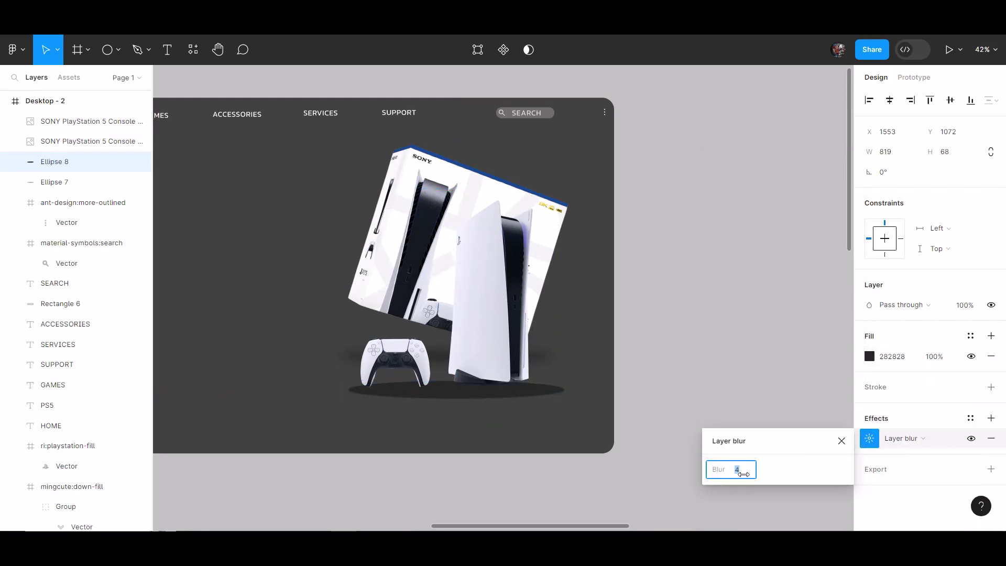
click(676, 493)
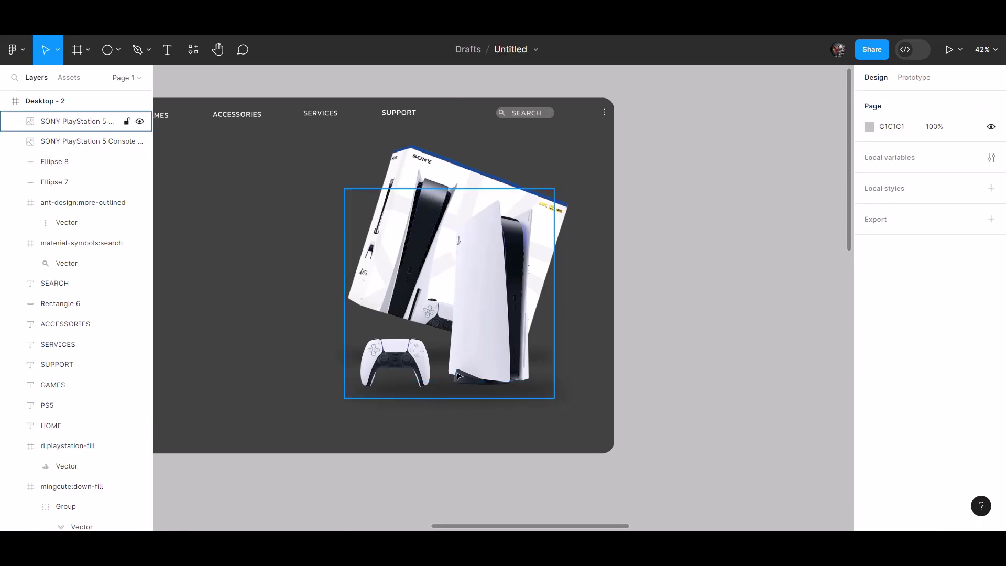
Step: Lower the fill opacity of the lower shadow ellipse and refine its softness
click(42, 161)
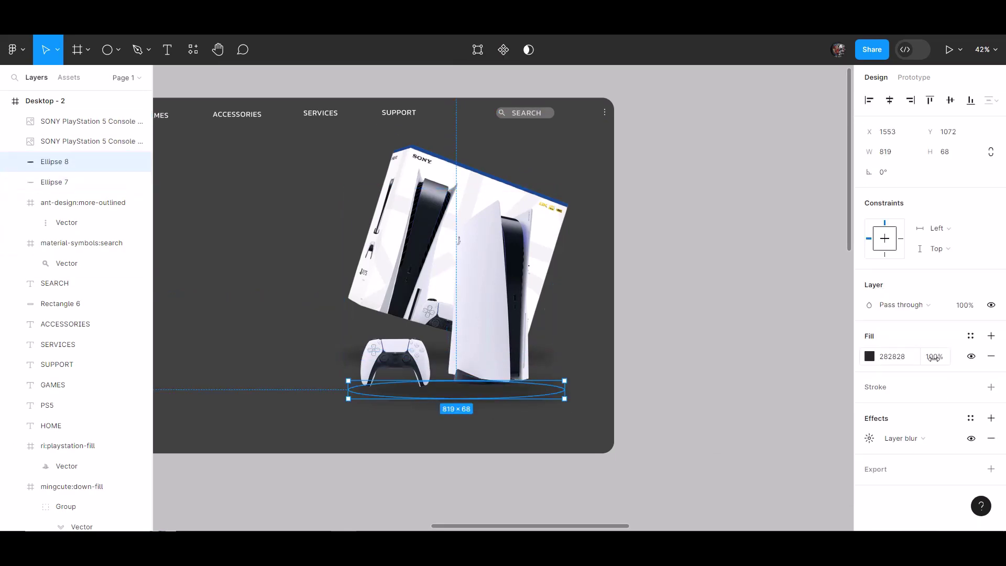
mouse_move(935, 357)
mouse_down()
mouse_move(904, 357)
mouse_move(918, 356)
mouse_up()
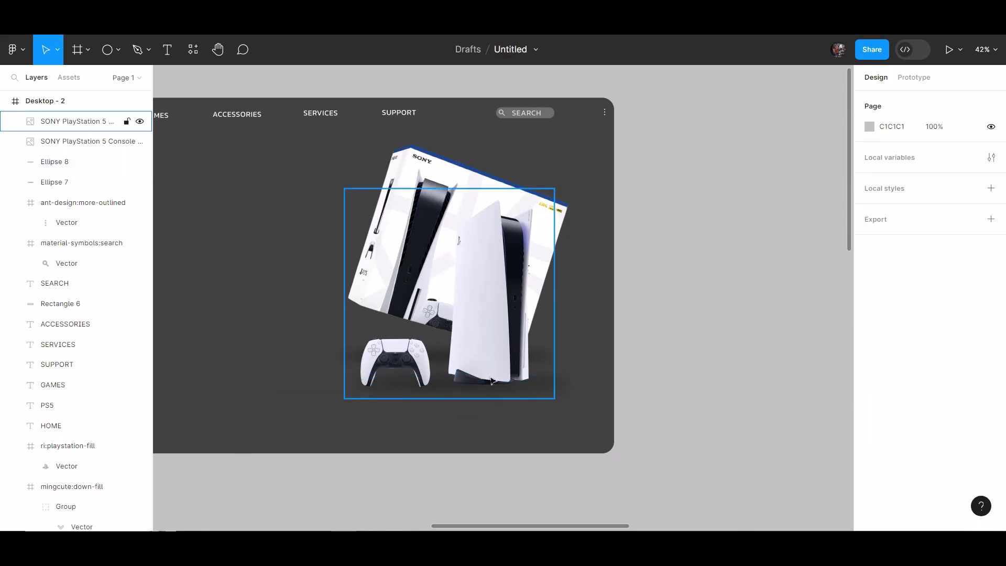
click(42, 161)
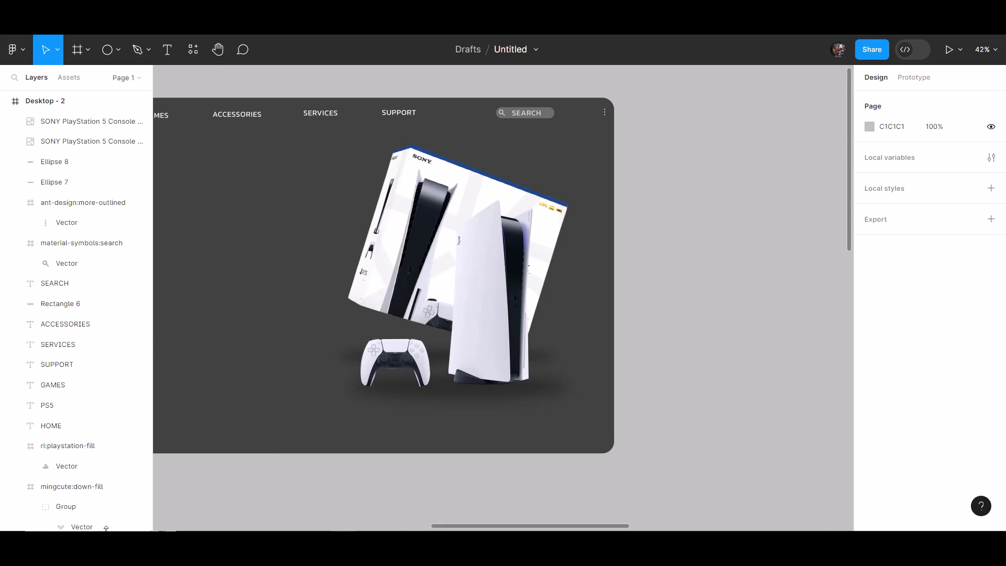
Step: Draw a rectangle about 882 × 1033 in the empty area beside the product images, with a corner radius of 46
drag(213, 303, 518, 363)
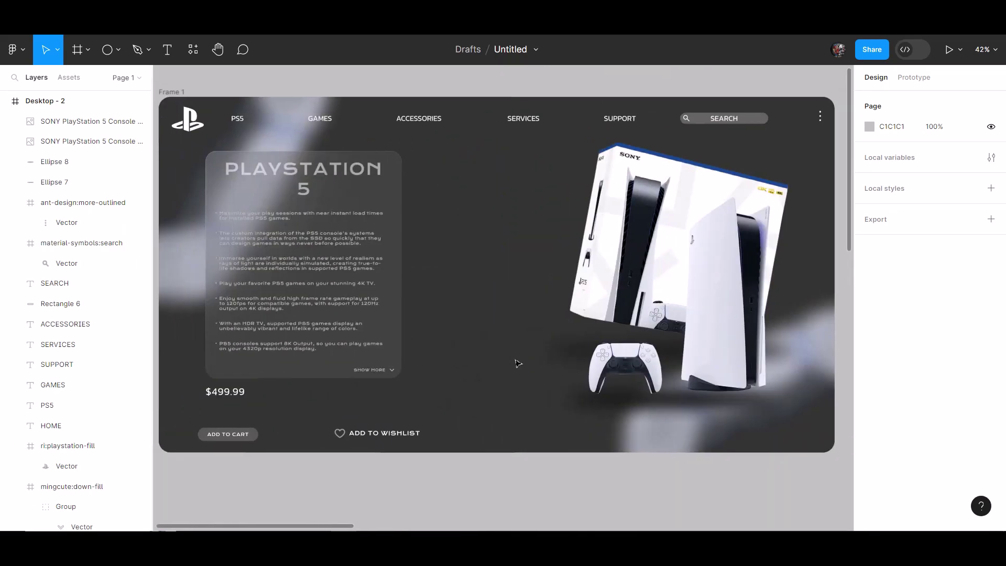
click(304, 169)
click(589, 471)
mouse_move(442, 418)
mouse_down()
mouse_move(571, 426)
mouse_move(443, 416)
mouse_up()
scroll(397, 333, right, 10)
click(118, 49)
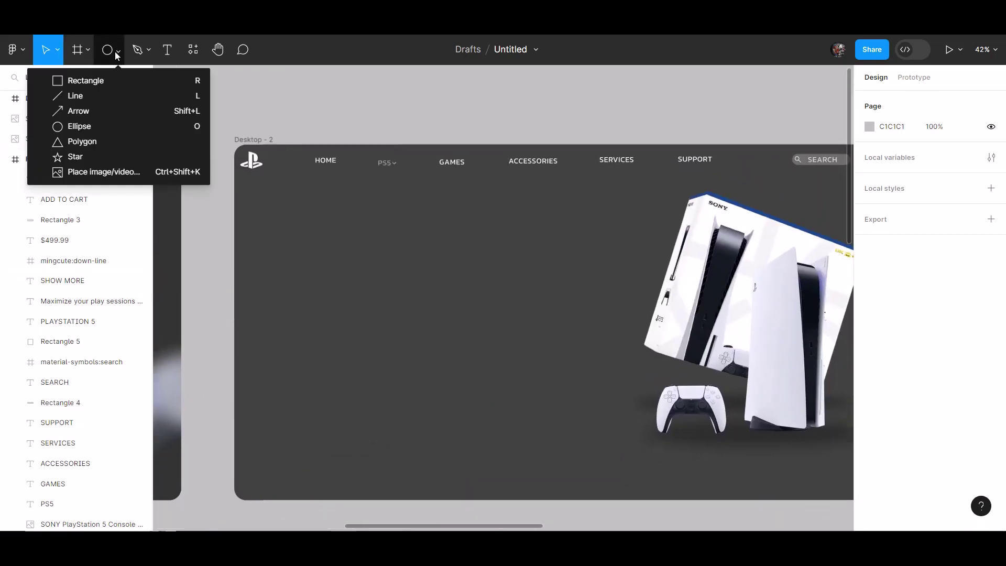
click(87, 79)
mouse_move(285, 201)
mouse_down()
mouse_move(534, 476)
mouse_move(519, 474)
mouse_up()
mouse_move(427, 400)
mouse_down()
mouse_move(427, 372)
mouse_move(430, 386)
mouse_up()
drag(931, 172, 372, 197)
drag(513, 195, 513, 195)
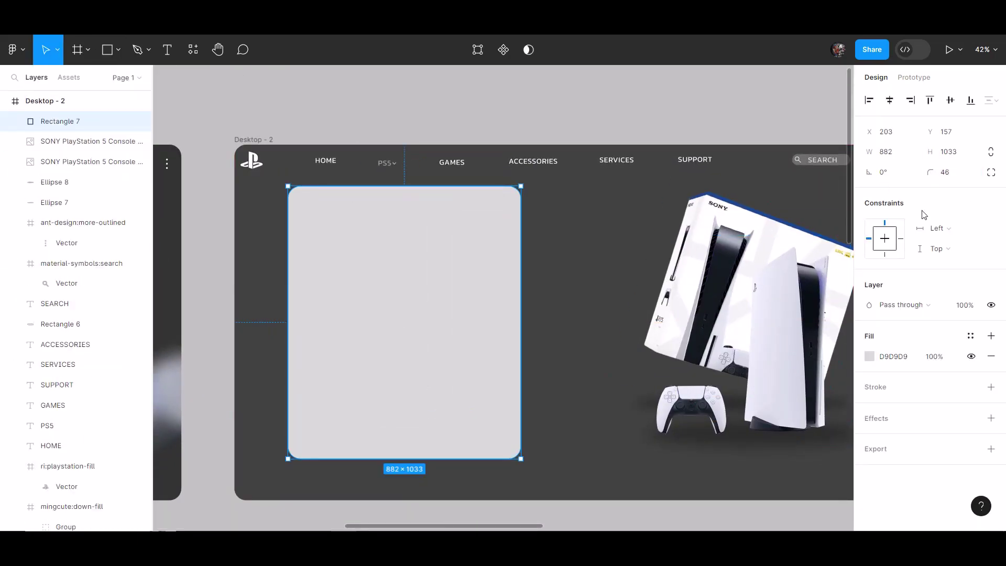
Step: Try a 999999 fill on the large rounded rectangle
click(869, 357)
text(999999)
key(Return)
key(Escape)
key(Escape)
scroll(511, 324, down, 5)
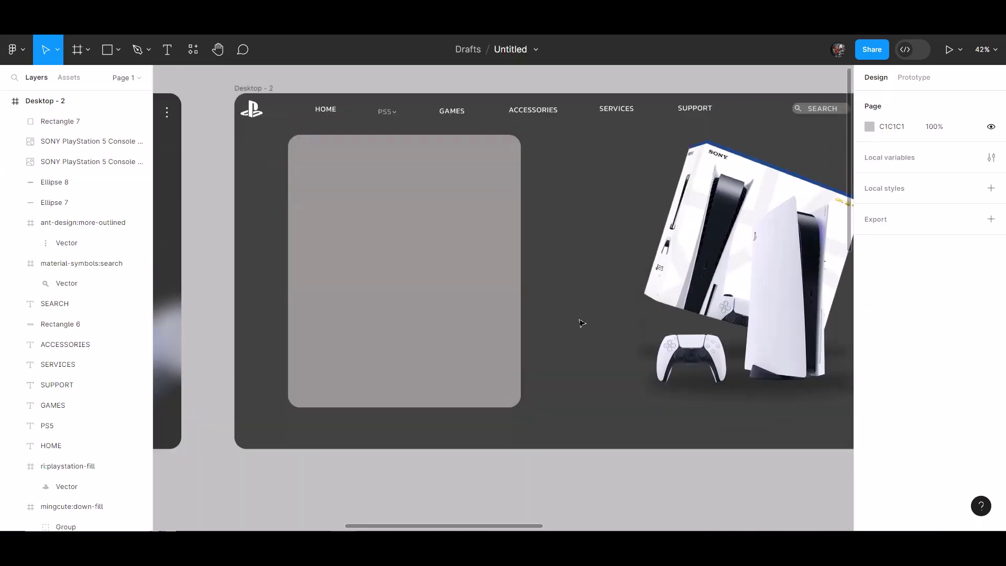
Step: Set the fill of the large rounded rectangle to 666666
scroll(511, 323, up, 3)
click(511, 323)
click(870, 357)
text(666666)
key(Return)
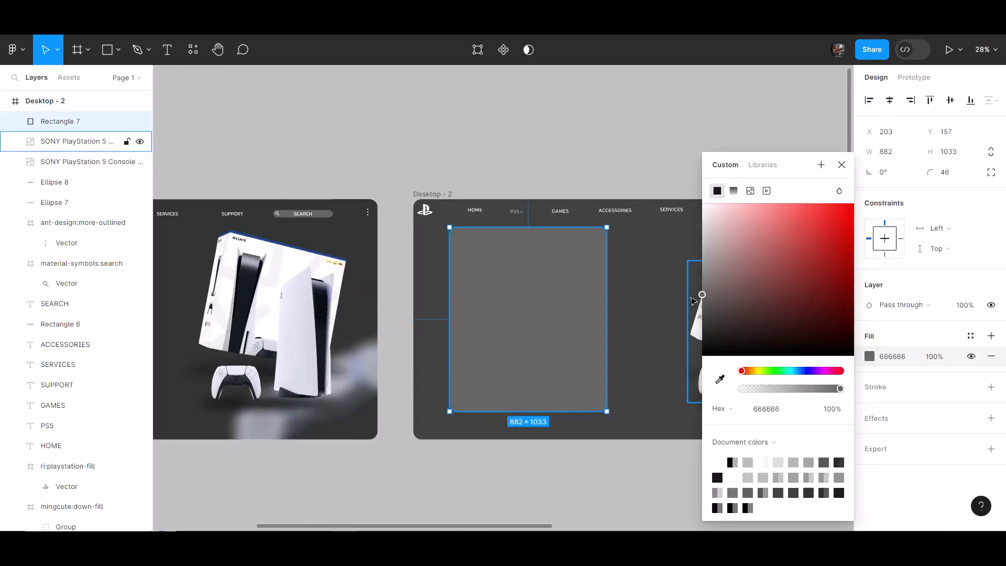
key(Escape)
Step: Apply a background blur effect of about 288 to the rounded rectangle
click(911, 440)
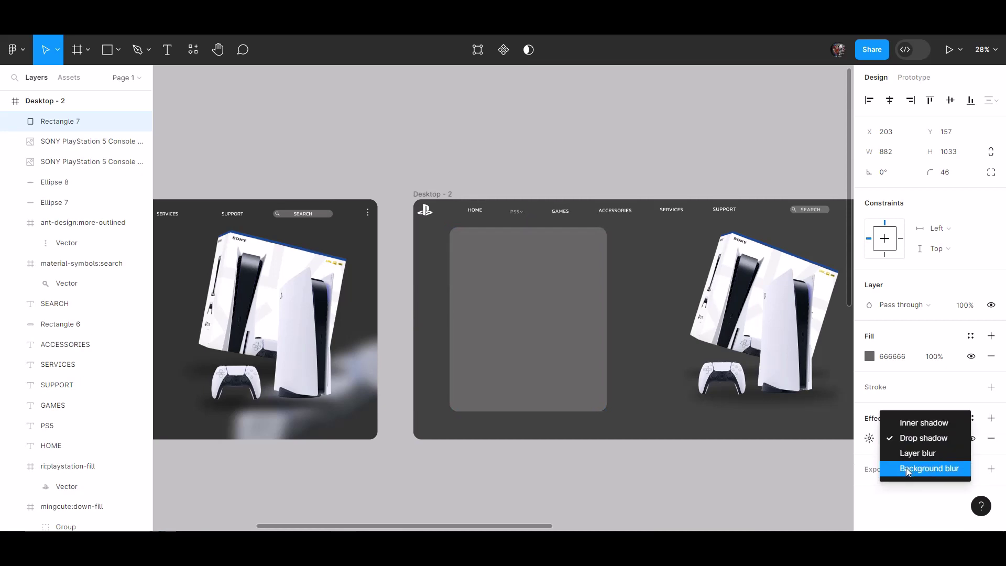
click(912, 468)
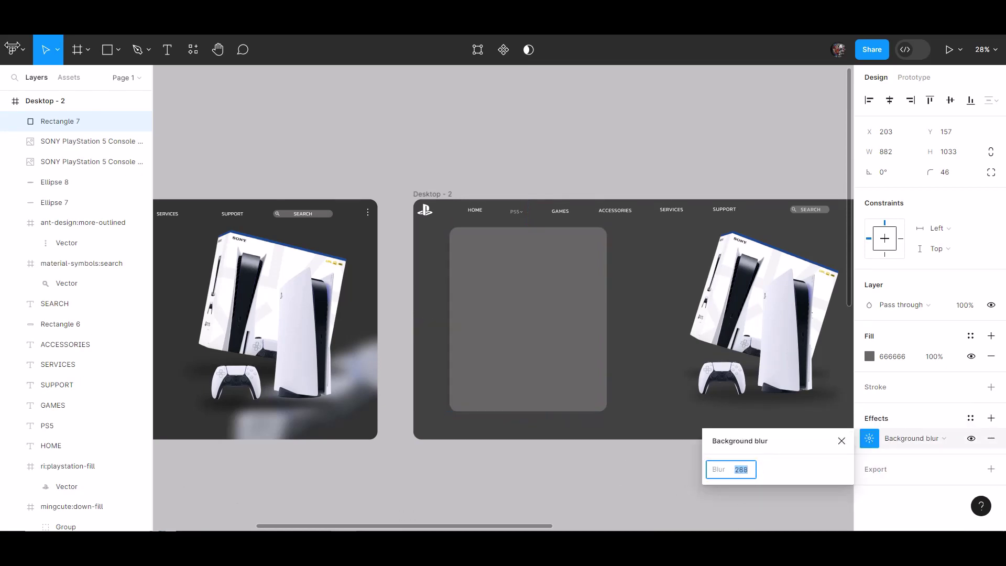
key(Escape)
Step: Add an inside stroke of 1 to the rounded rectangle with a linear gradient starting at EEEEEE and running diagonally across it
click(991, 387)
click(870, 408)
click(733, 120)
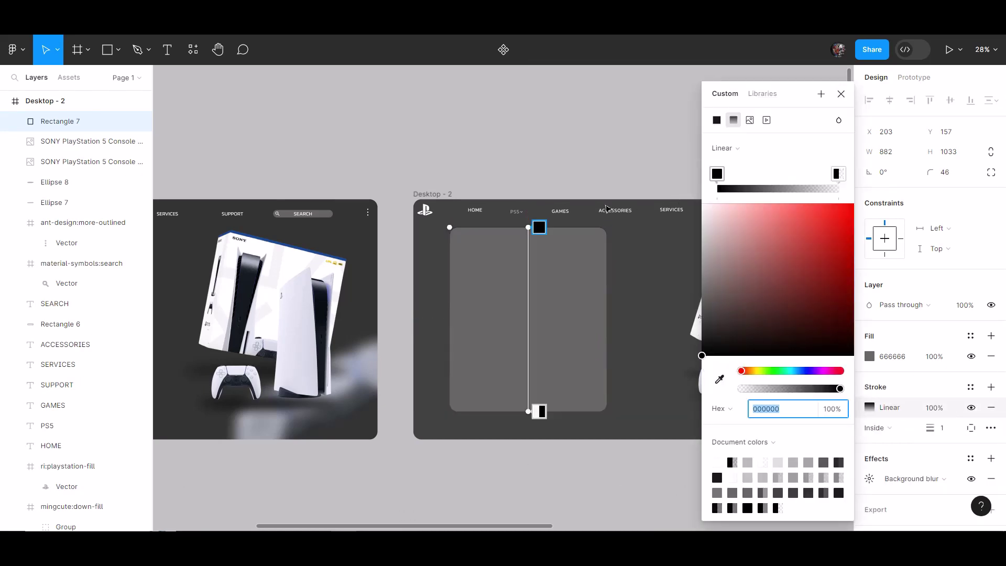
drag(726, 228, 684, 221)
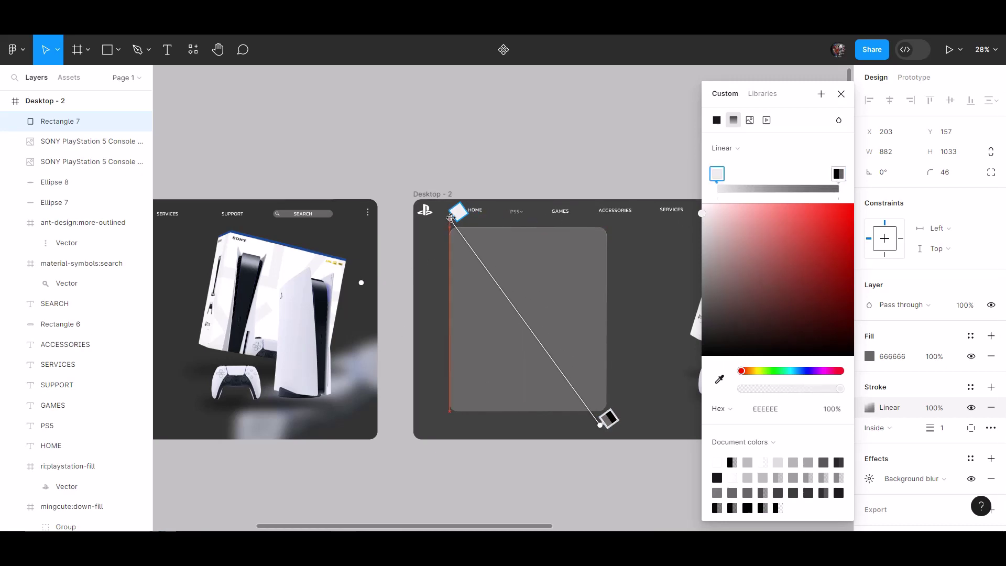
scroll(450, 223, up, 5)
scroll(451, 222, down, 6)
scroll(451, 223, up, 3)
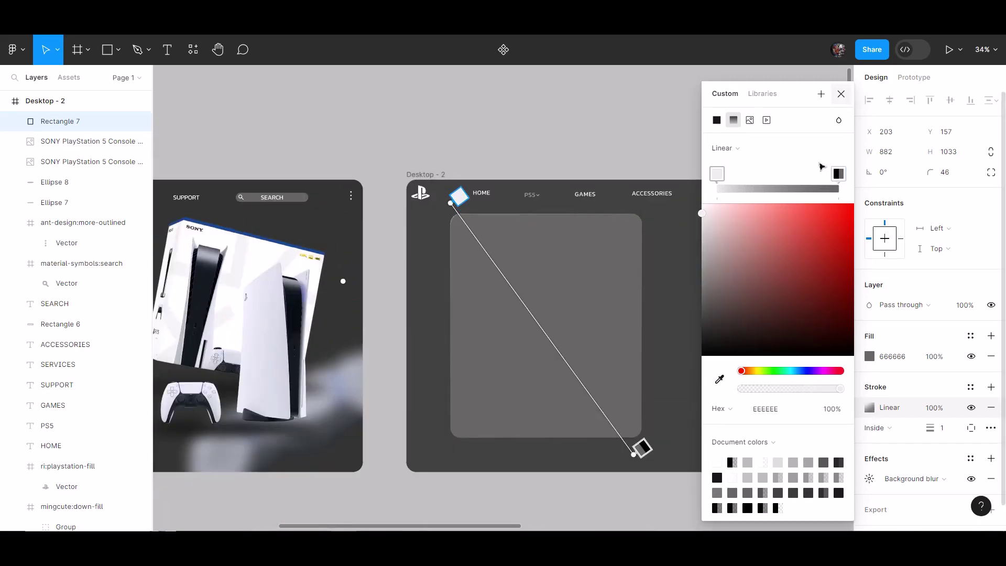
key(Escape)
Step: Set the fill opacity of the rounded rectangle to 41%
drag(934, 357, 904, 357)
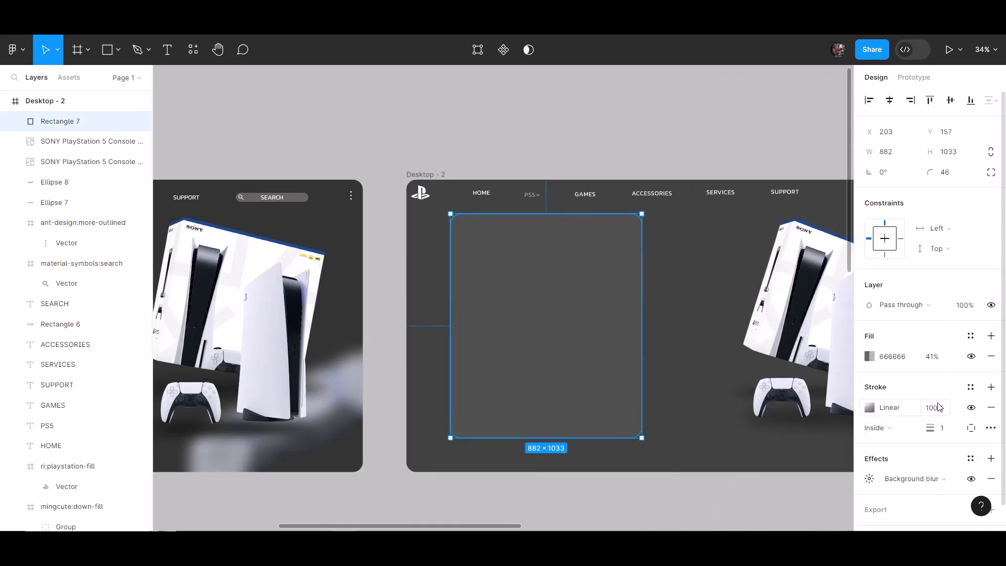
click(668, 92)
drag(647, 328, 836, 353)
drag(529, 319, 361, 291)
click(568, 339)
key(Escape)
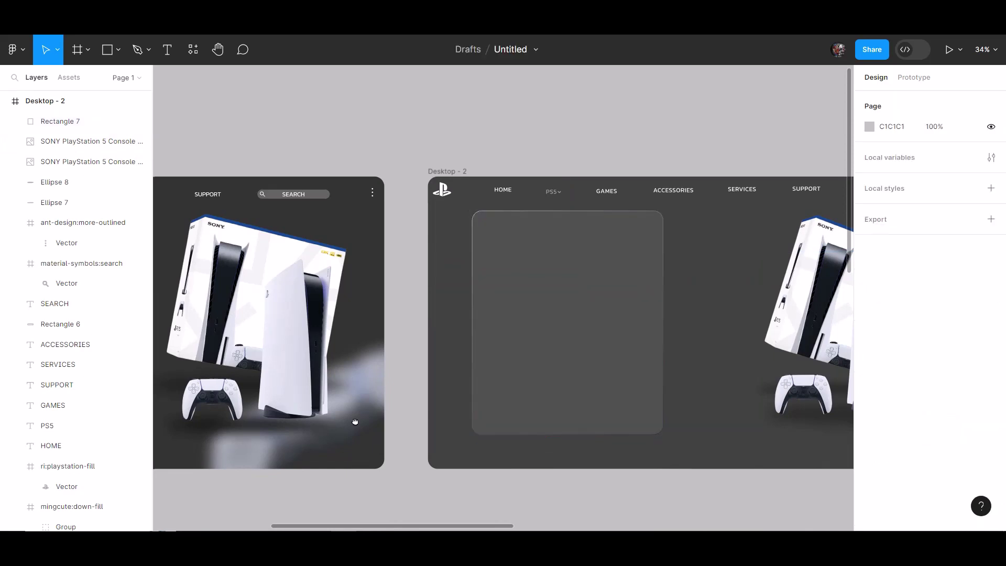
Step: Add the heading text PLAYSTATION 5 on two lines near the top of the rounded panel
scroll(353, 420, left, 10)
scroll(314, 294, right, 12)
key(t)
click(381, 195)
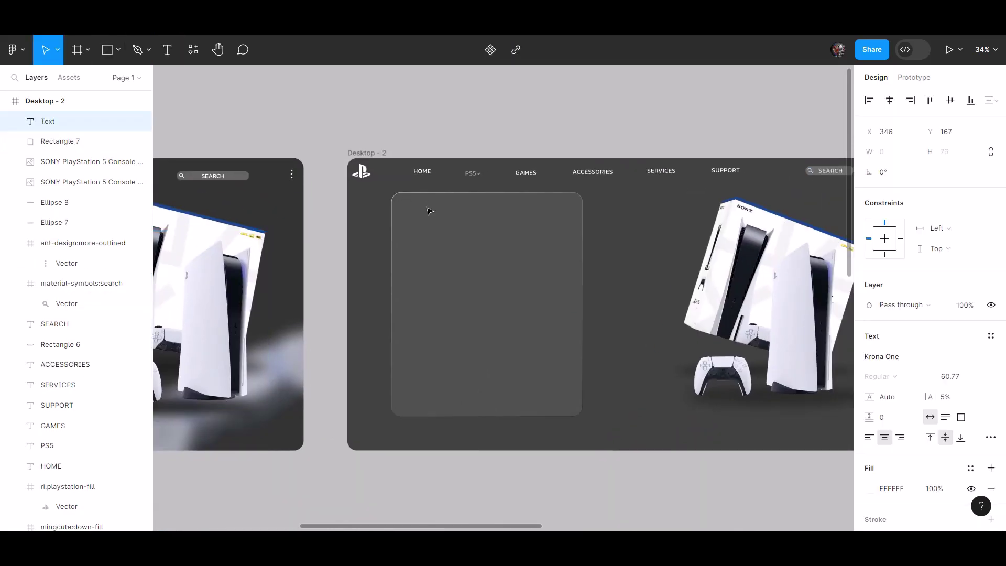
text(PLAYSTATION 5)
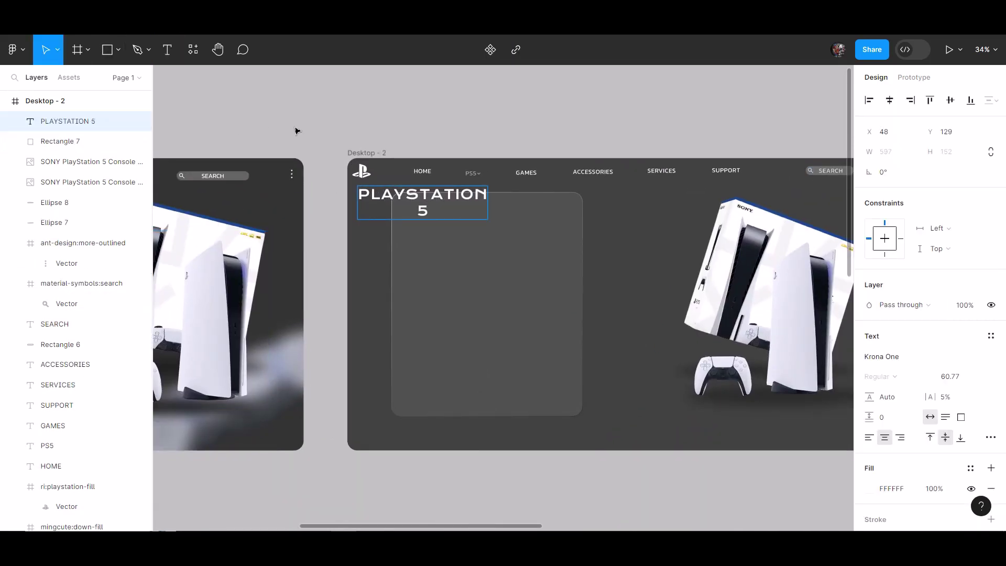
Step: Move the PLAYSTATION 5 heading inside the top of the panel and scale it up to about 786 × 200
drag(456, 204, 491, 220)
key(k)
click(992, 203)
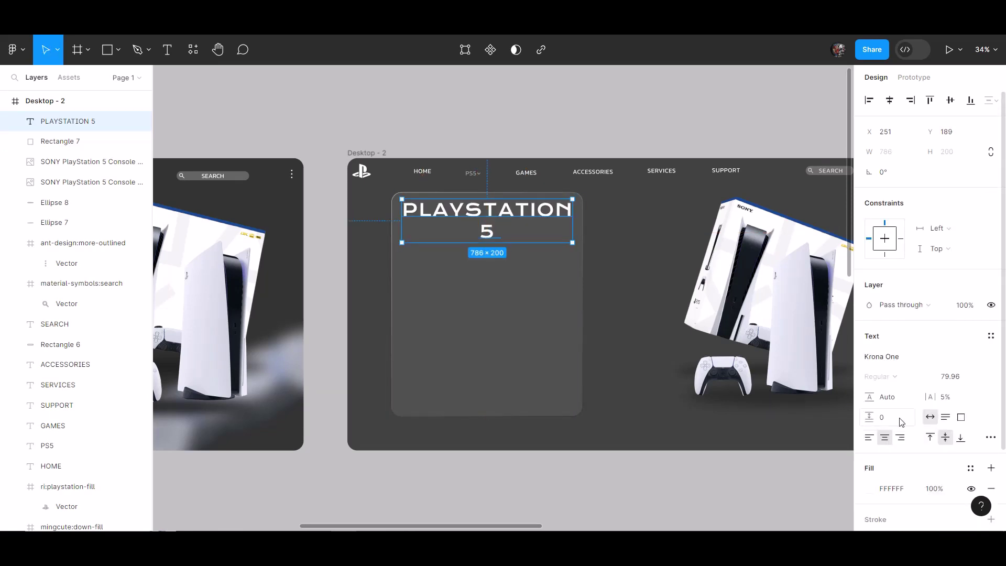
Step: Change the fill of the PLAYSTATION 5 heading to C0C0C0, comparing it with the heading in Frame 1
click(869, 391)
scroll(425, 139, left, 7)
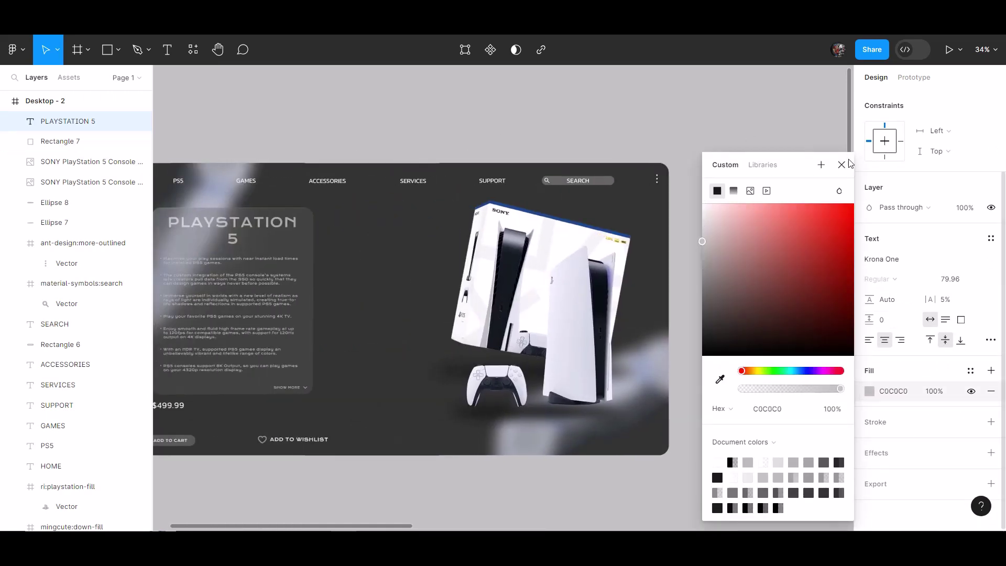
Step: Sample the PLAYSTATION 5 heading's colour in Frame 1 as the fill of the new heading
key(i)
click(295, 219)
click(842, 165)
click(624, 117)
Step: Copy the bulleted feature description from Frame 1 and paste it as new text over the Desktop - 2 panel
drag(839, 111, 745, 87)
click(212, 326)
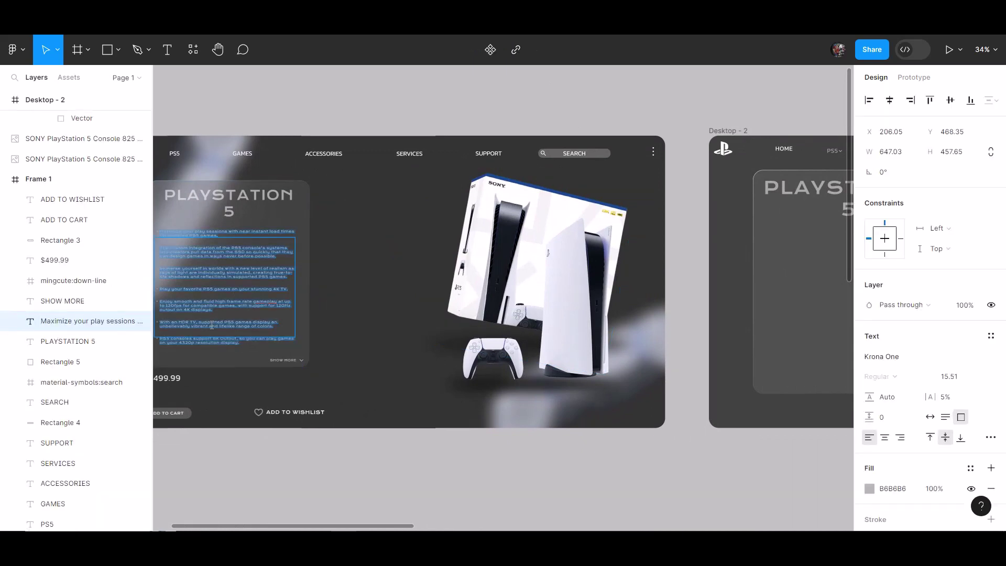
scroll(652, 218, right, 5)
scroll(652, 218, down, 1)
key(t)
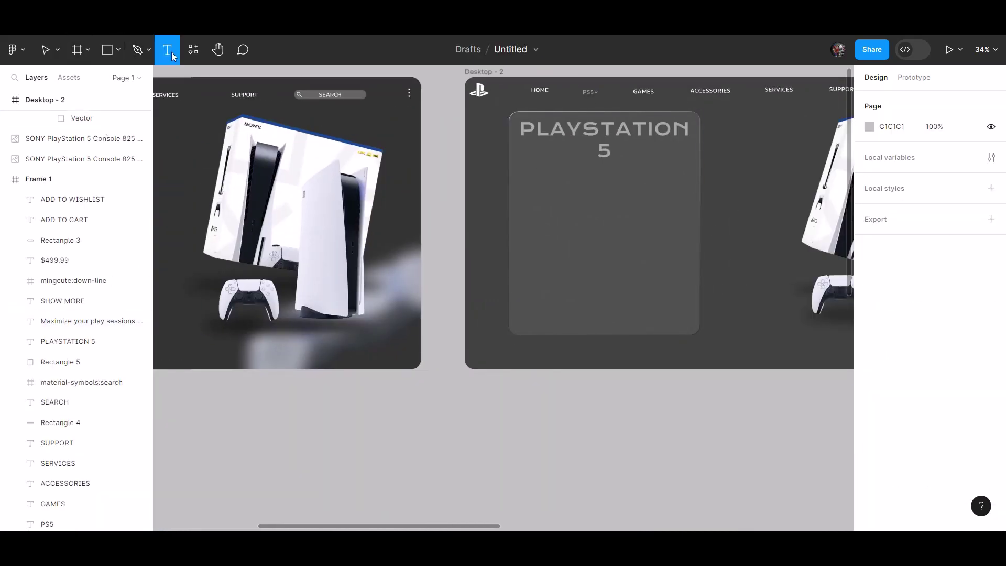
click(543, 188)
key(ctrl+v)
scroll(597, 325, right, 4)
scroll(596, 325, up, 1)
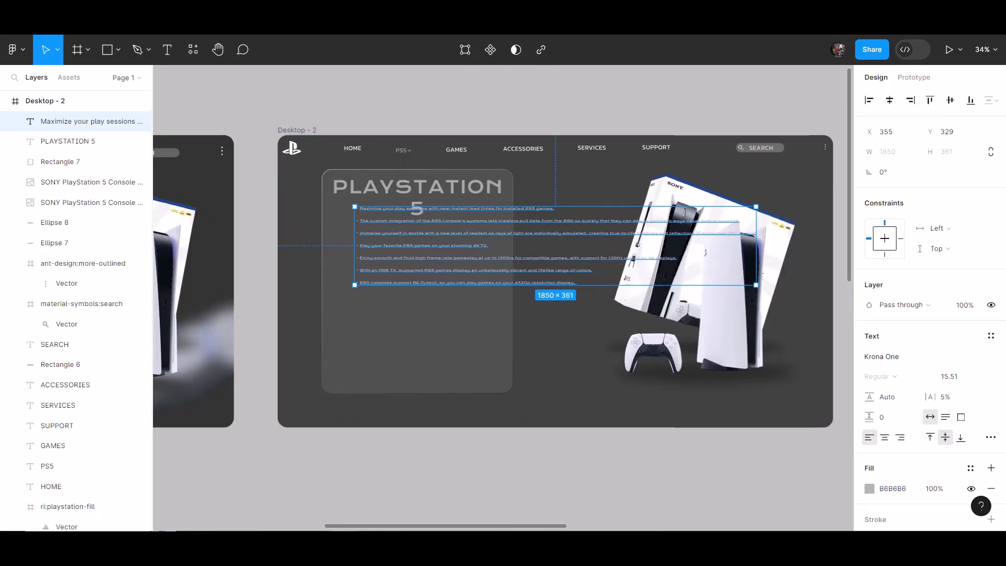
Step: Narrow the pasted description so it wraps within the panel, and enlarge the panel to about 936 × 1045
drag(757, 247, 488, 261)
key(k)
drag(422, 326, 457, 404)
click(457, 390)
key(v)
click(472, 280)
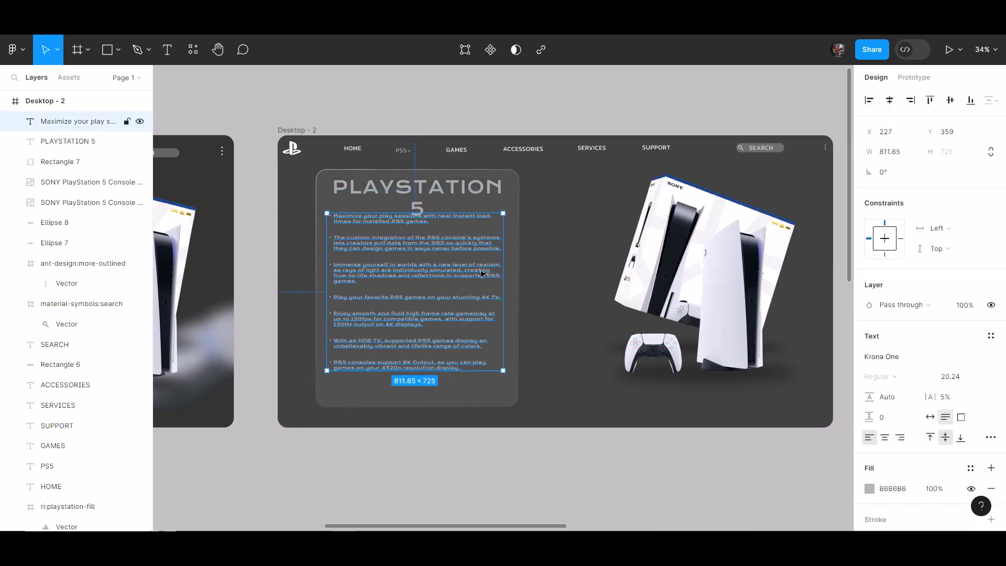
Step: Move the description below the PLAYSTATION 5 heading and widen its text box to about 870 × 700
drag(482, 273, 485, 309)
click(549, 295)
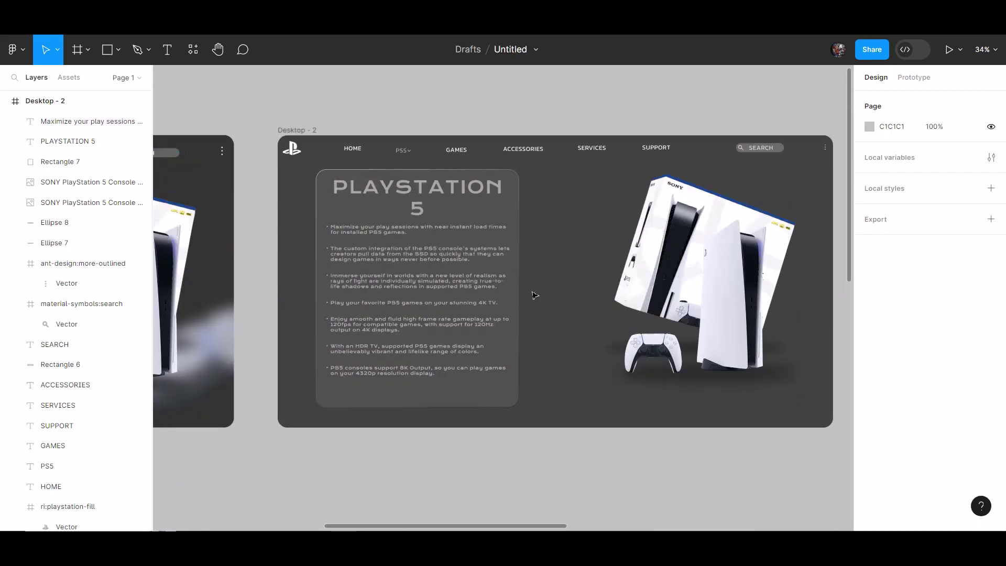
scroll(498, 293, down, 5)
scroll(312, 339, right, 2)
scroll(388, 343, up, 5)
Step: Move the PLAYSTATION 5 heading and the description together slightly upward inside the panel
click(382, 340)
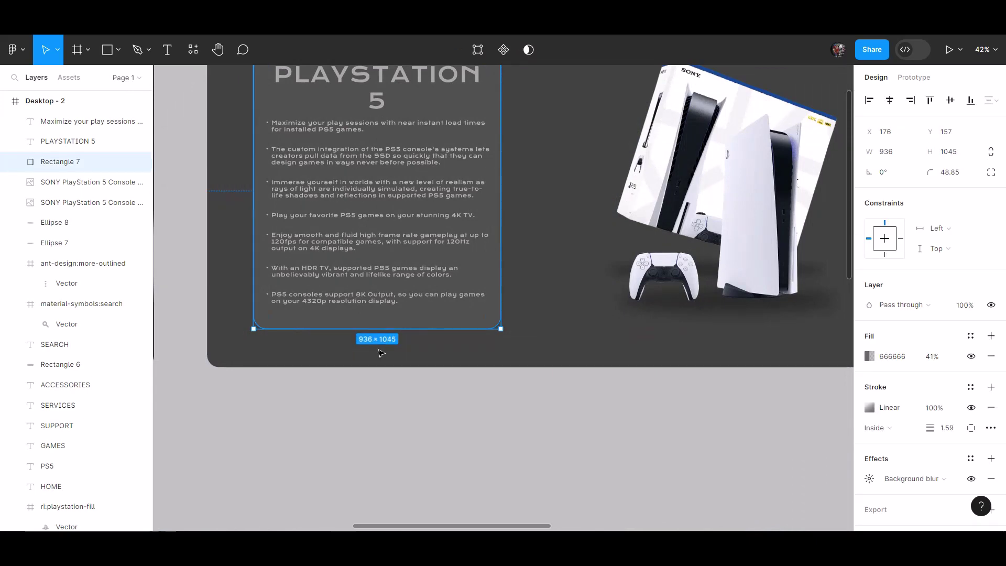
scroll(382, 353, up, 2)
click(414, 181)
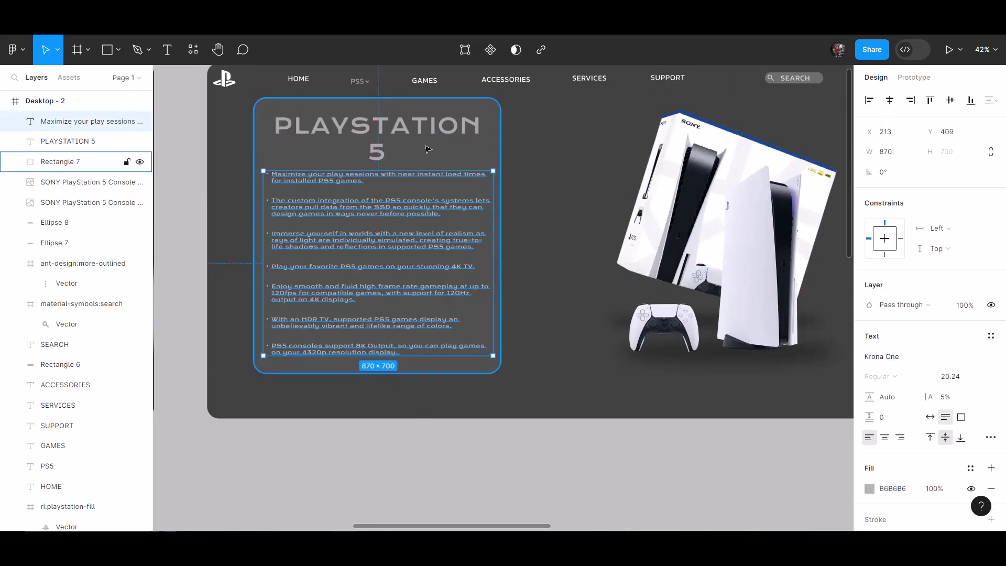
shift+click(429, 134)
drag(429, 134, 430, 128)
click(516, 162)
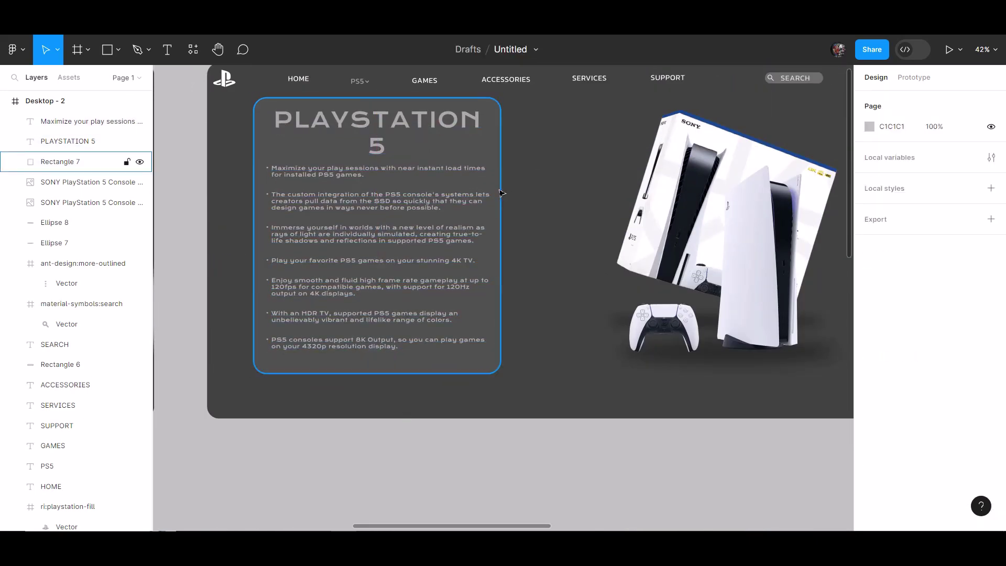
Step: Narrow the rounded panel from both sides so it fits closely around the description text
drag(502, 194, 487, 199)
drag(248, 267, 258, 267)
click(396, 346)
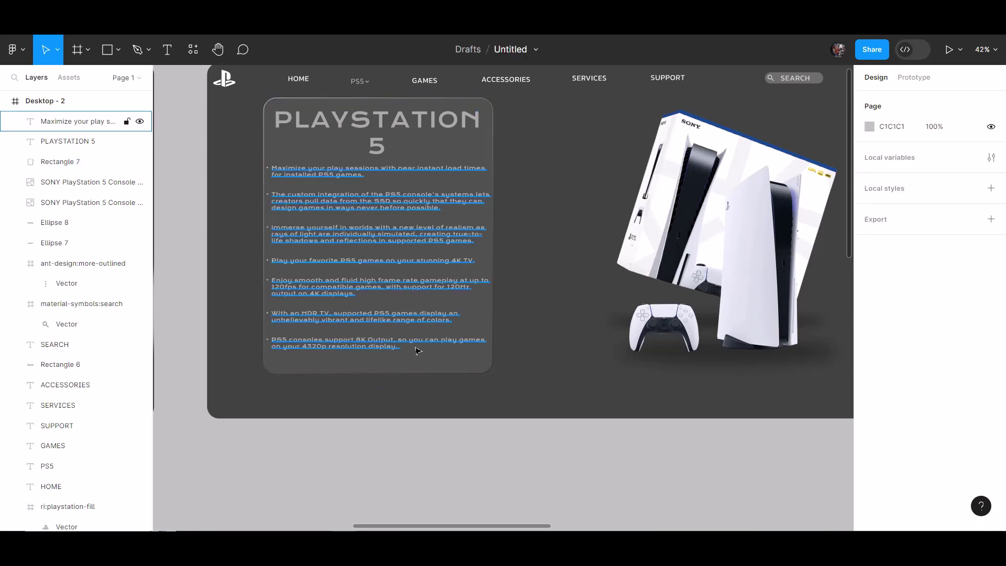
click(399, 367)
Step: Add the text SHOW MORE below the description in the lower-right corner of the panel
click(409, 401)
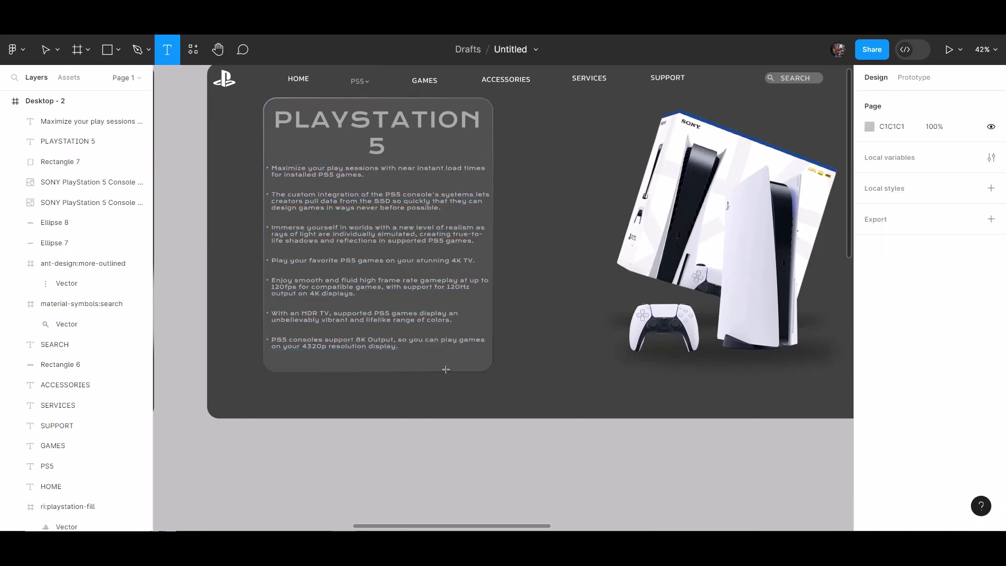
click(426, 364)
text(S)
key(Escape)
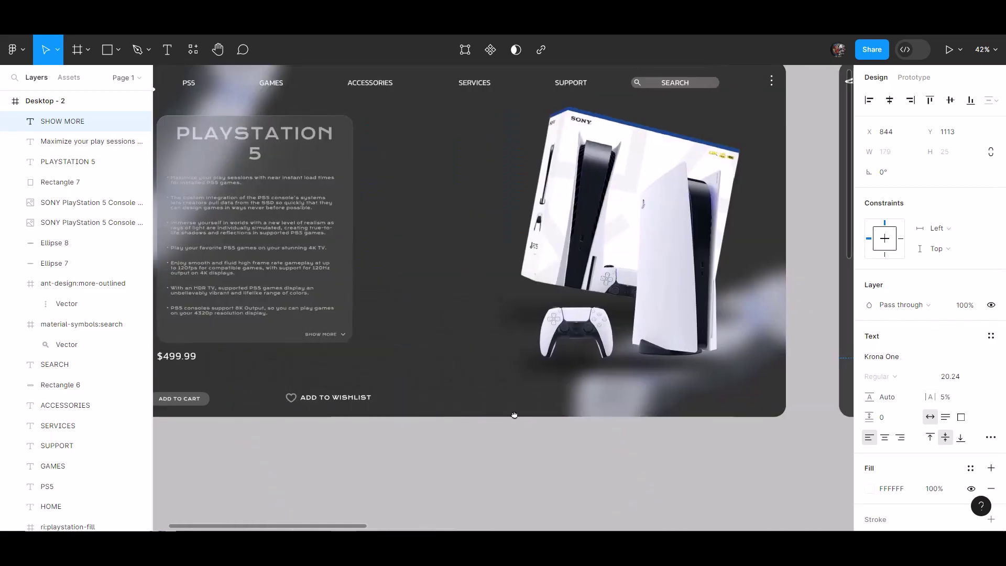
Step: Set the SHOW MORE text fill to ACACAC by sampling the matching label in Frame 1
click(870, 488)
key(i)
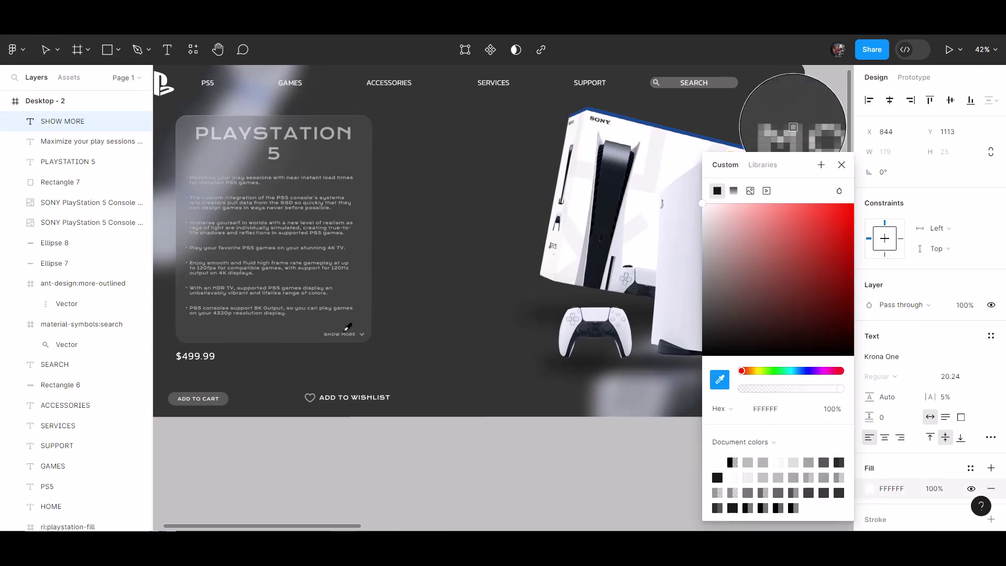
click(347, 327)
scroll(548, 353, up, 10)
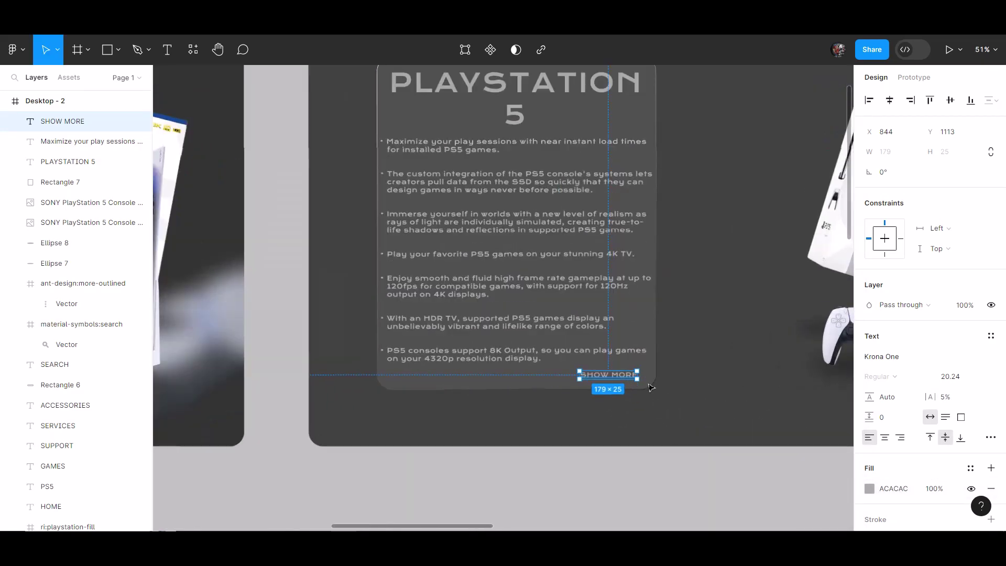
Step: Scale the SHOW MORE text down and position it near the panel's lower-right corner
drag(548, 352, 520, 365)
key(k)
drag(584, 355, 565, 358)
click(568, 355)
key(Escape)
ctrl+scroll(479, 256, down, 5)
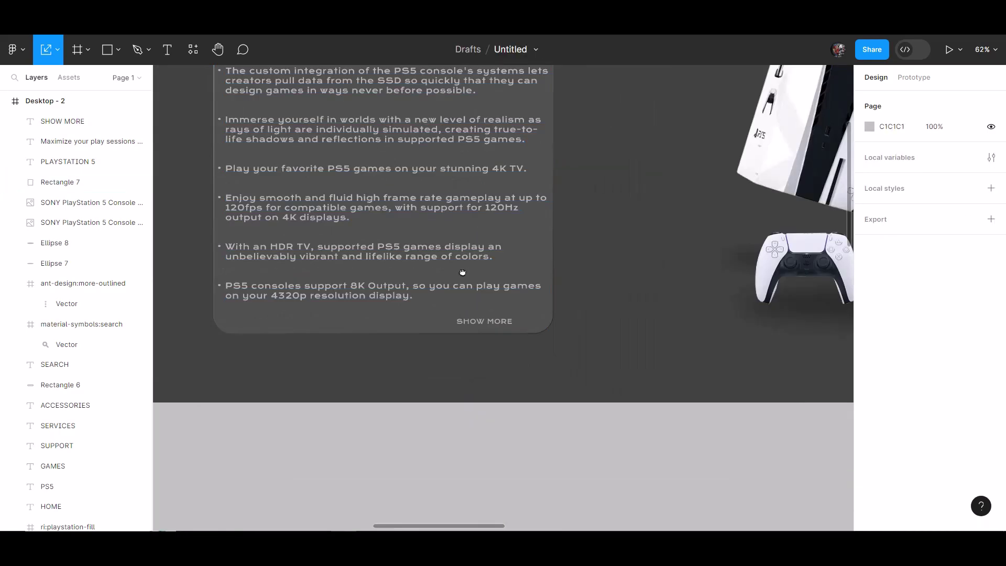
Step: Duplicate the down-arrow icon from the PS5 navigation item and place the copy right after SHOW MORE
scroll(412, 220, up, 6)
click(411, 218)
alt+drag(410, 219, 553, 514)
scroll(591, 191, down, 6)
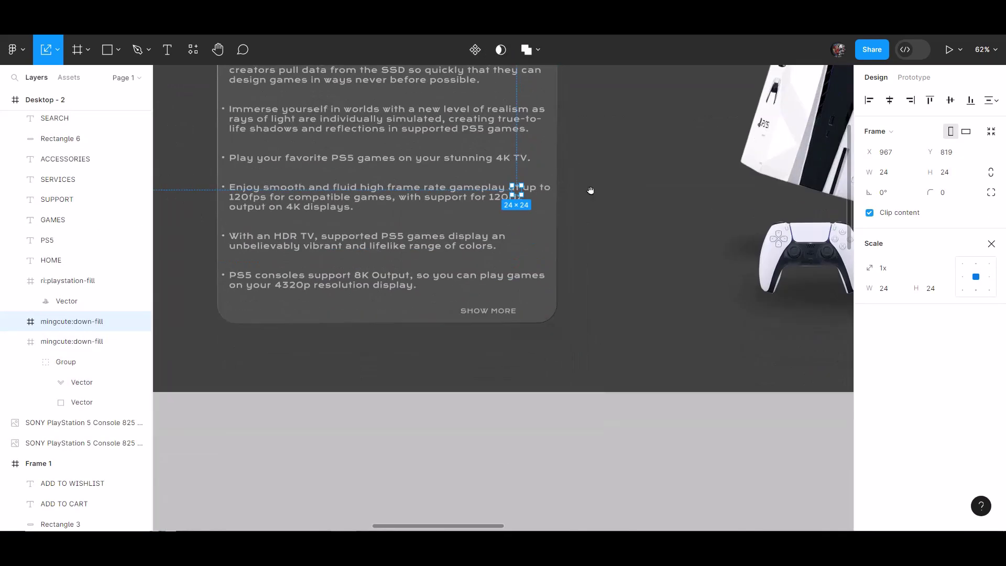
drag(515, 194, 531, 225)
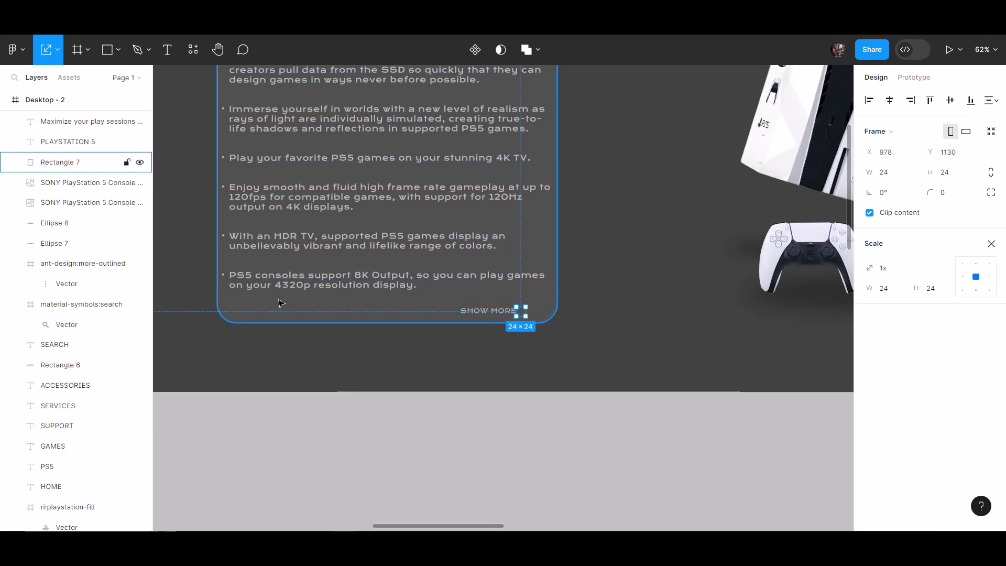
Step: Move the copied mingcute:down-fill layer to the top of the Desktop - 2 layer order
scroll(87, 81, up, 5)
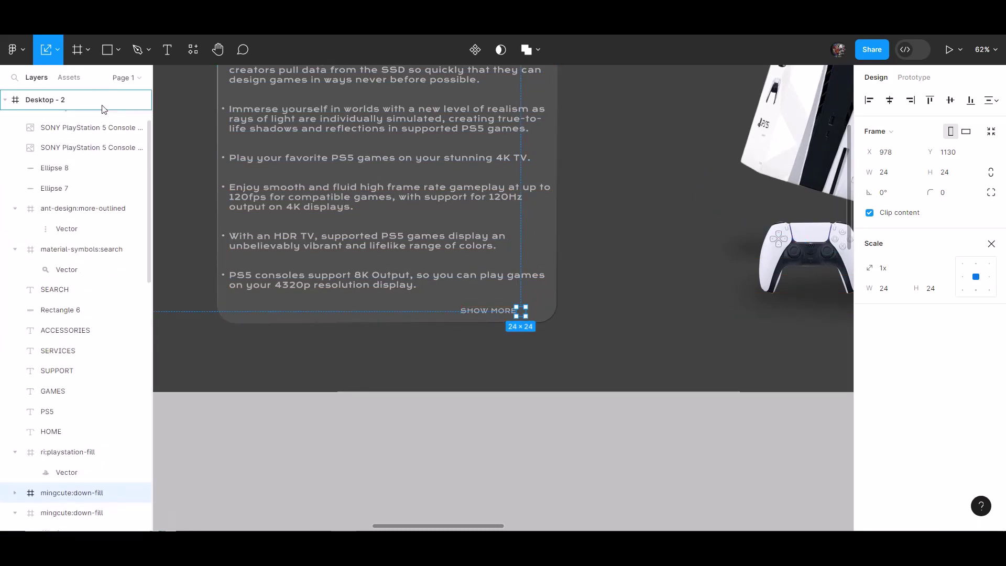
mouse_move(102, 109)
mouse_down()
mouse_move(88, 194)
mouse_move(94, 112)
mouse_up()
click(549, 332)
scroll(549, 331, up, 10)
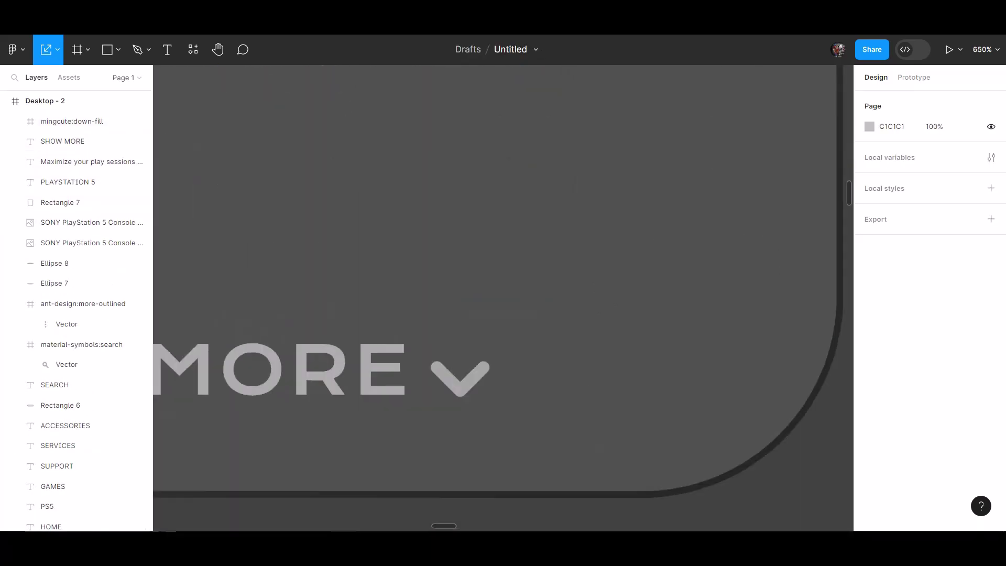
Step: Change the copied arrow icon's colour to ACACAC by sampling the SHOW MORE text
click(584, 386)
scroll(973, 281, down, 3)
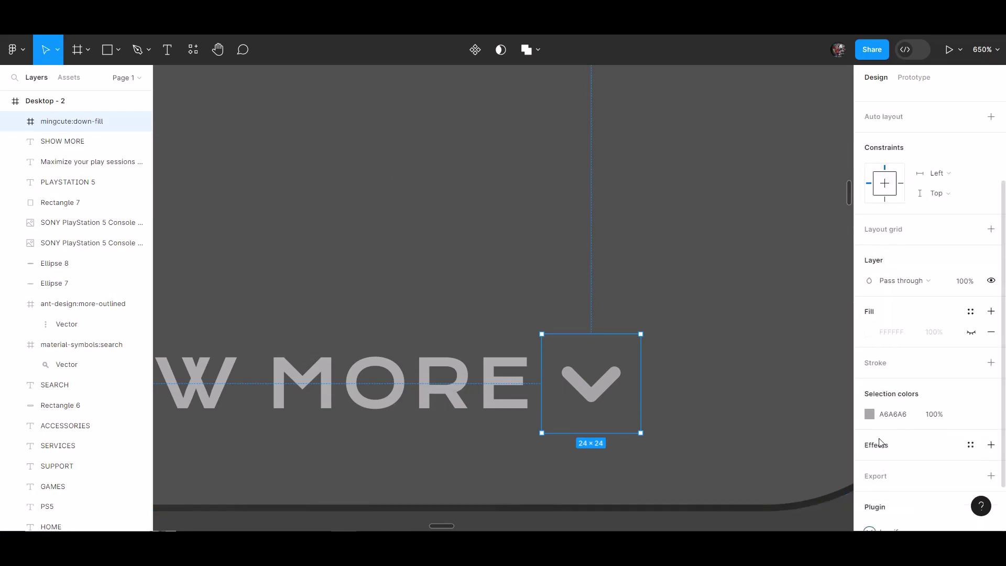
click(870, 414)
click(719, 380)
click(524, 363)
click(819, 164)
click(841, 165)
scroll(722, 192, down, 8)
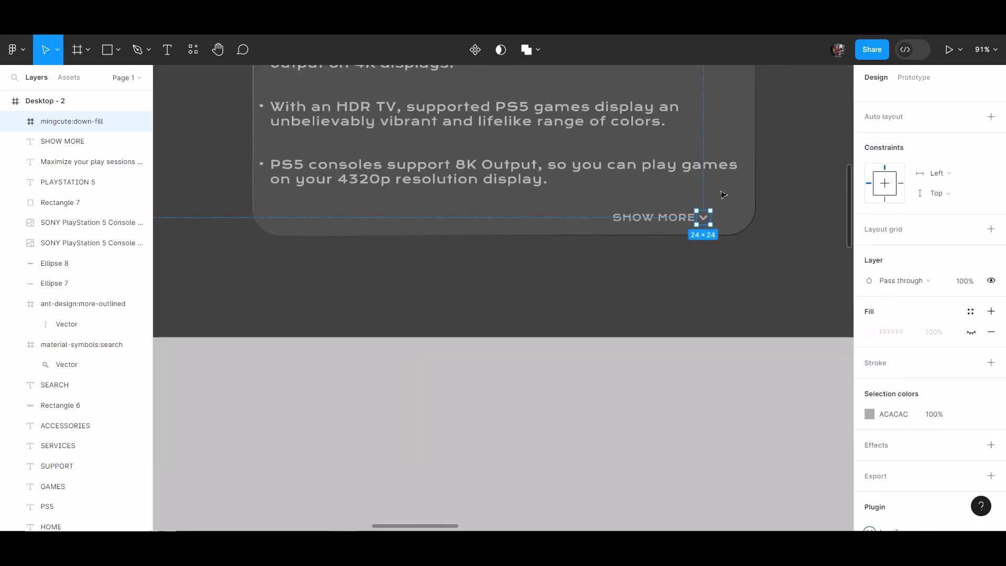
key(Escape)
Step: Scale the description text and the rounded panel down slightly, bringing the panel to about 853 × 1019
scroll(559, 262, down, 7)
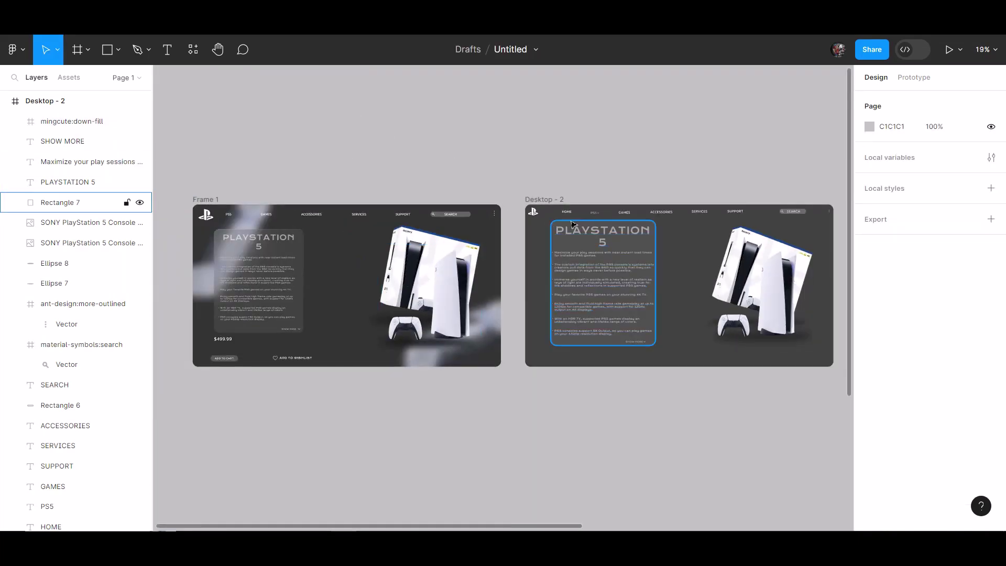
click(588, 246)
key(k)
drag(589, 252, 593, 280)
key(Escape)
Step: Select SHOW MORE together with its arrow and scale them down slightly to about 166 × 24
click(634, 342)
scroll(663, 345, up, 7)
shift+click(645, 341)
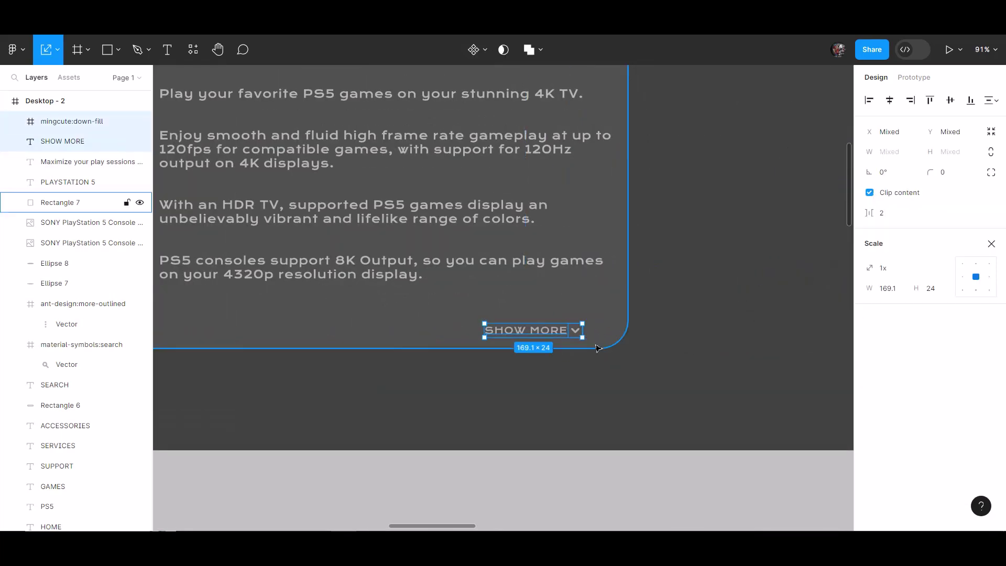
key(Escape)
scroll(377, 384, down, 5)
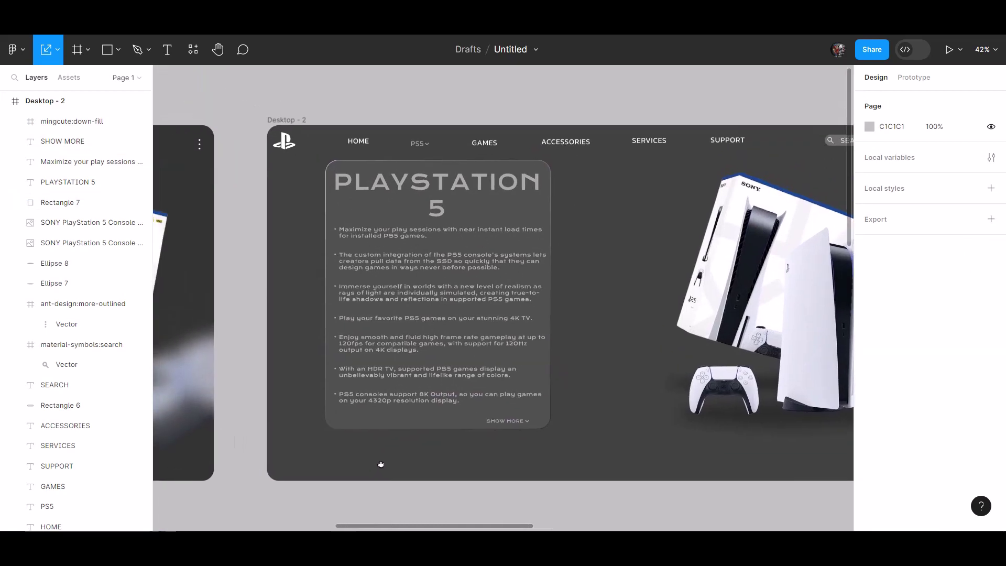
Step: Select the panel with its heading, description, SHOW MORE and arrow, and move them together slightly left and down
scroll(508, 450, down, 3)
click(524, 273)
key(Escape)
scroll(653, 340, down, 2)
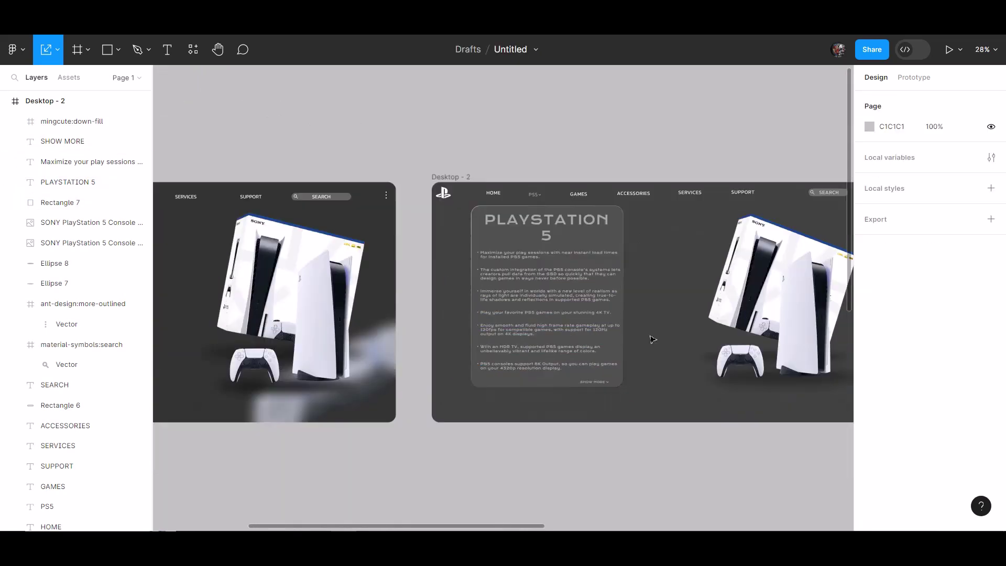
scroll(651, 340, left, 1)
click(546, 215)
shift+click(554, 226)
shift+click(652, 388)
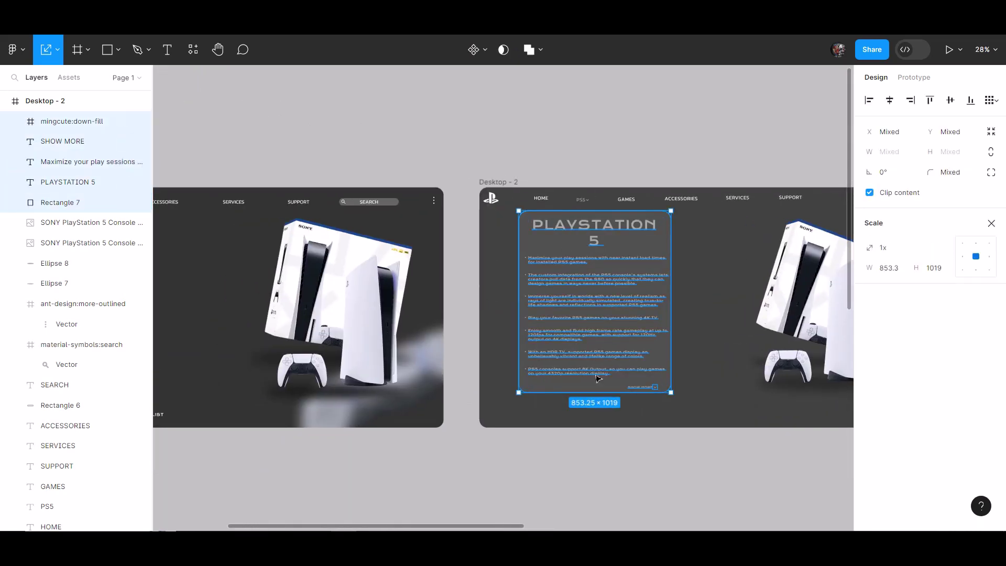
drag(607, 375, 598, 378)
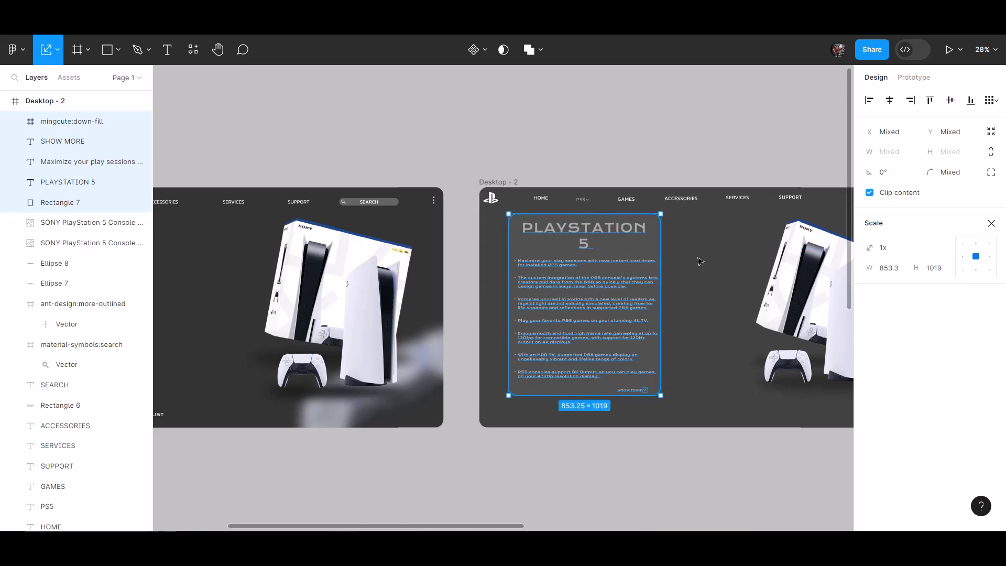
Step: Adjust the panel's linear stroke gradient to run diagonally from beyond its upper-left corner to beyond its lower-right corner
click(870, 407)
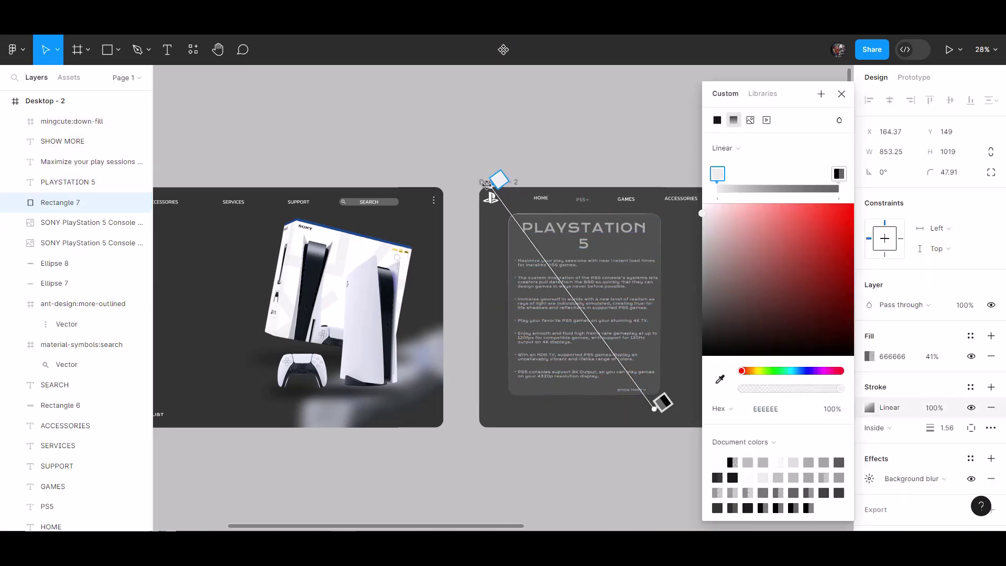
click(842, 97)
click(299, 456)
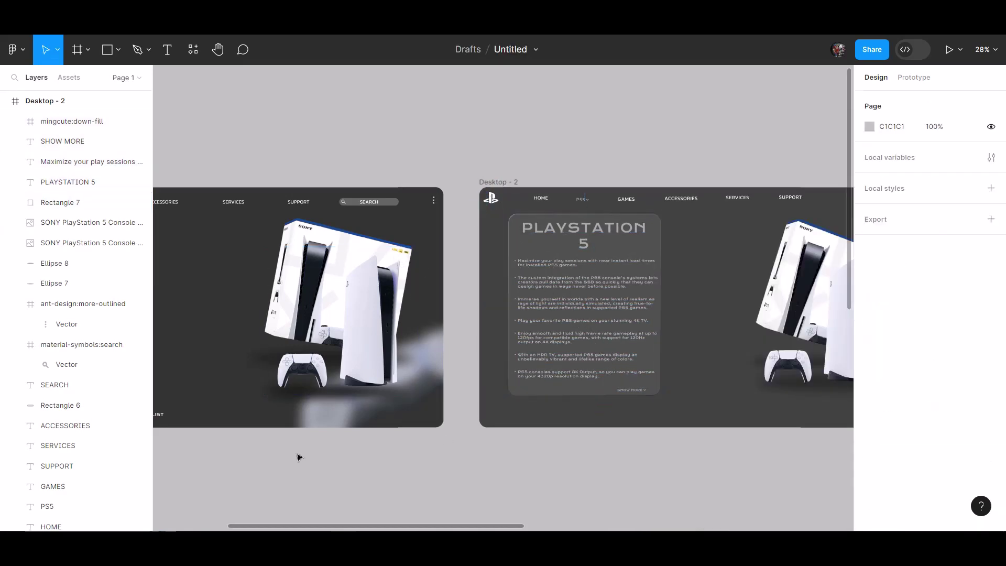
drag(299, 456, 300, 413)
click(382, 383)
click(697, 436)
click(167, 50)
click(468, 378)
text($499.)
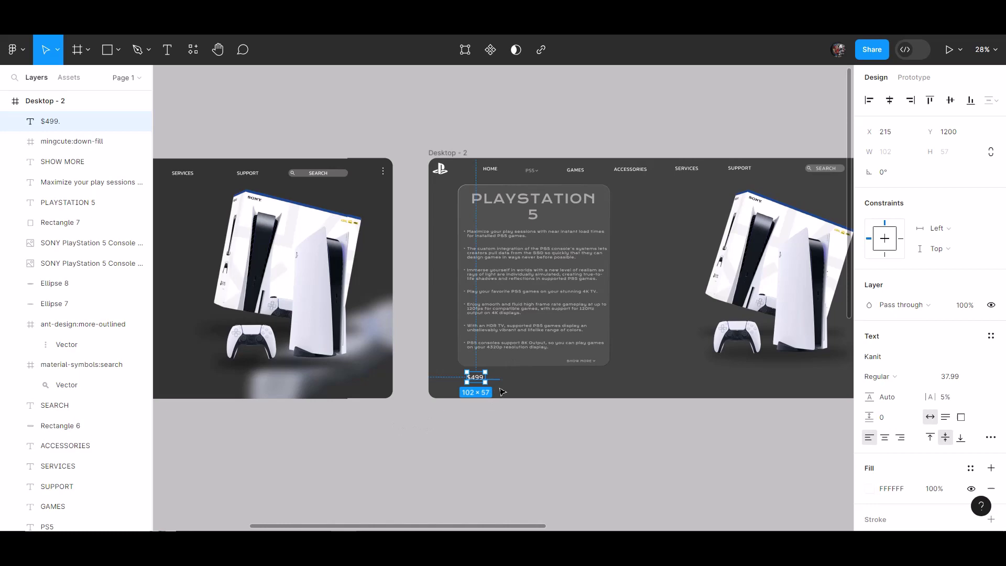
key(ctrl+z)
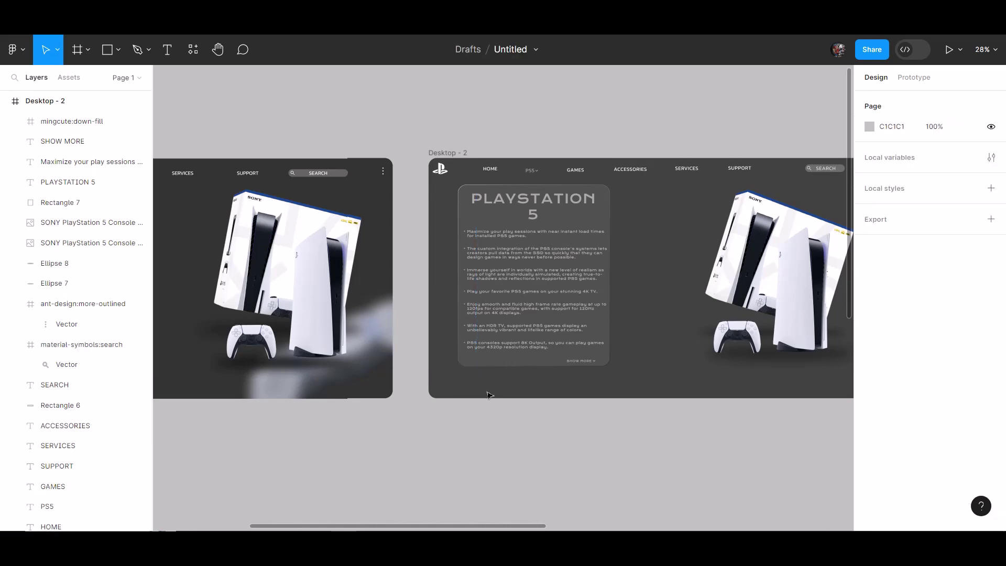
Step: Add the price text $499.99 and place it below the panel, aligned with the panel's left edge
drag(410, 435, 256, 400)
click(364, 349)
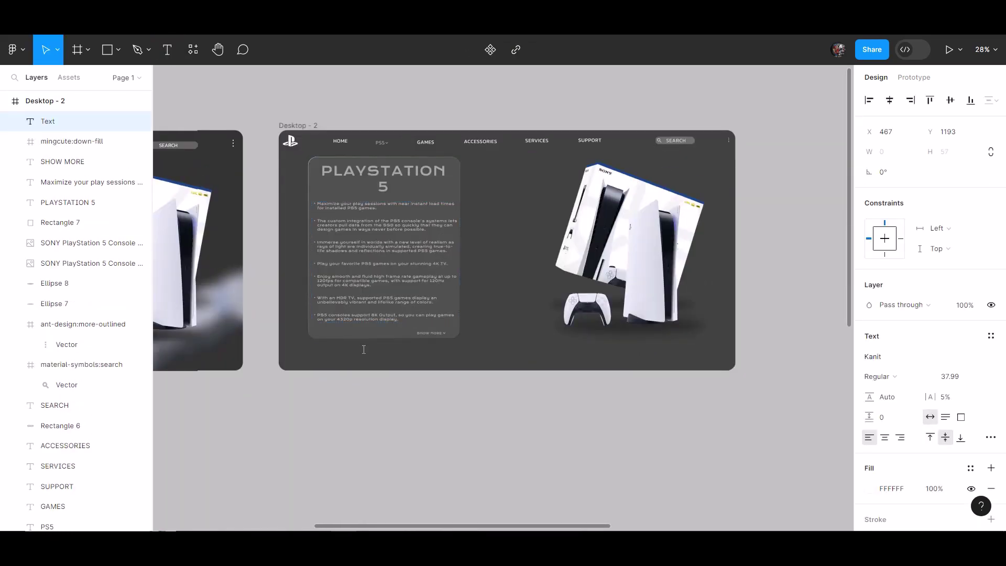
text($499.99)
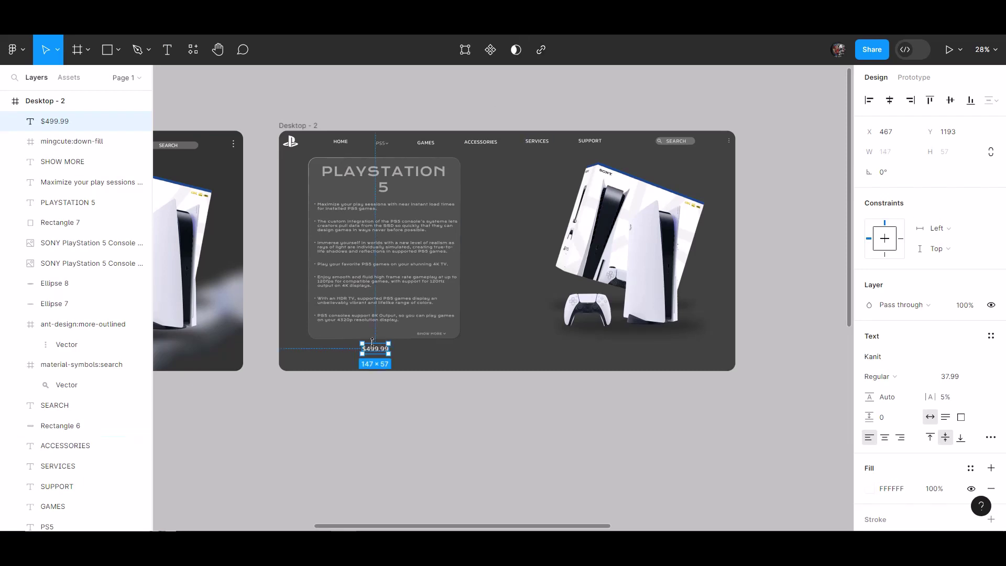
scroll(680, 407, right, 3)
scroll(382, 375, left, 5)
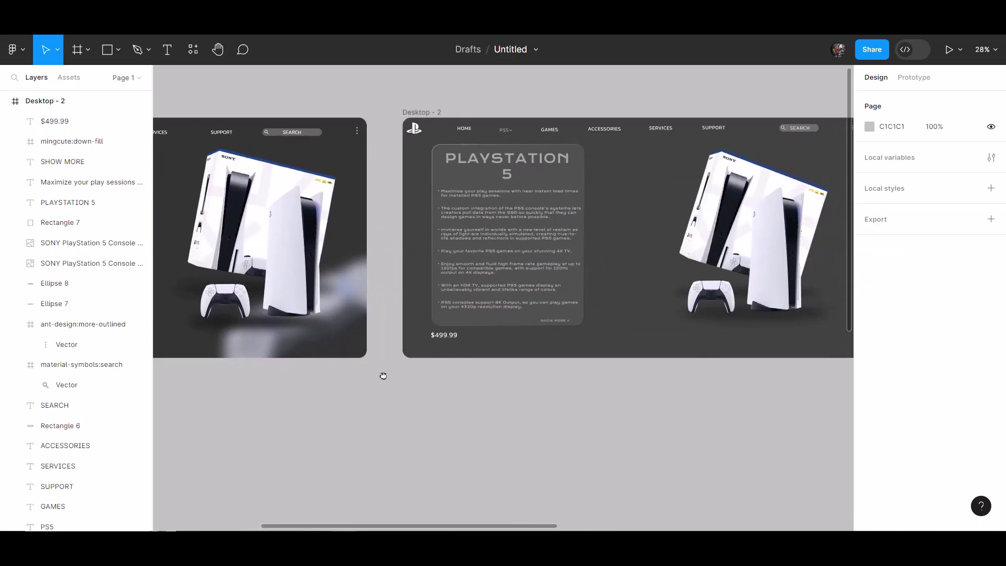
Step: Move SHOW MORE and its arrow up closer to the description and raise the panel's bottom edge to match
click(524, 340)
scroll(538, 338, up, 5)
shift+click(537, 340)
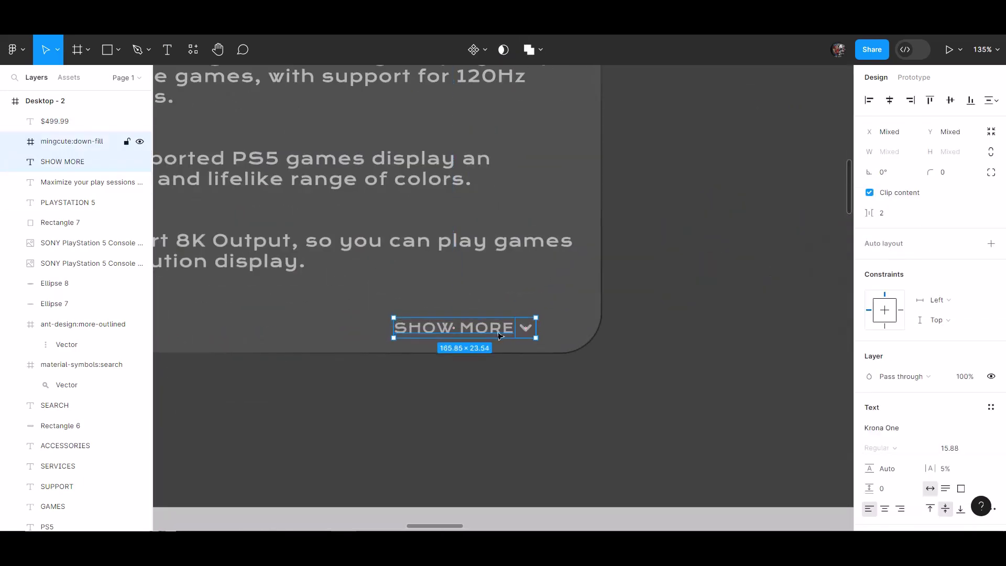
click(501, 320)
click(398, 382)
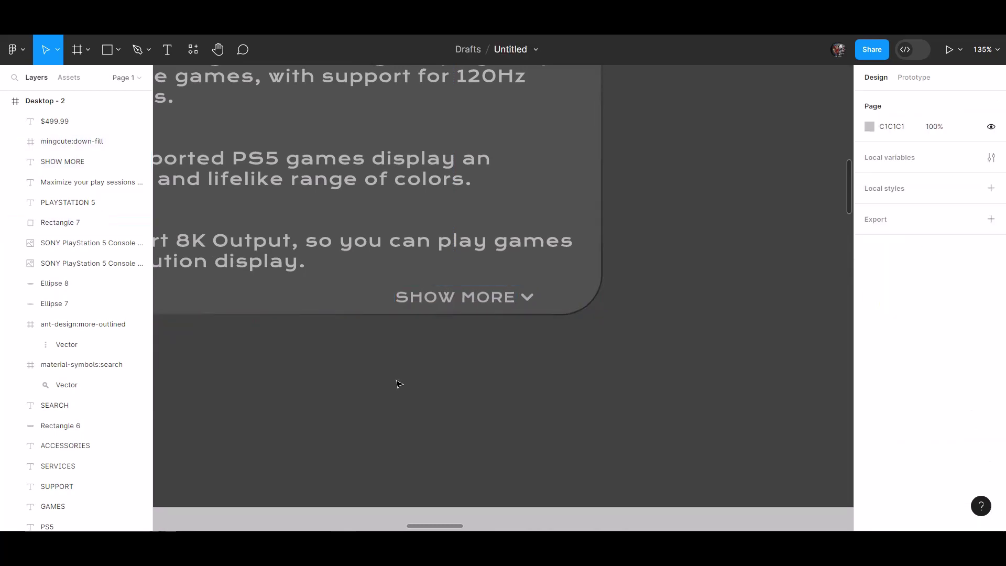
Step: Move the $499.99 price up just below the panel and scale it down slightly
scroll(444, 453, down, 5)
scroll(444, 452, up, 1)
drag(319, 453, 294, 433)
key(k)
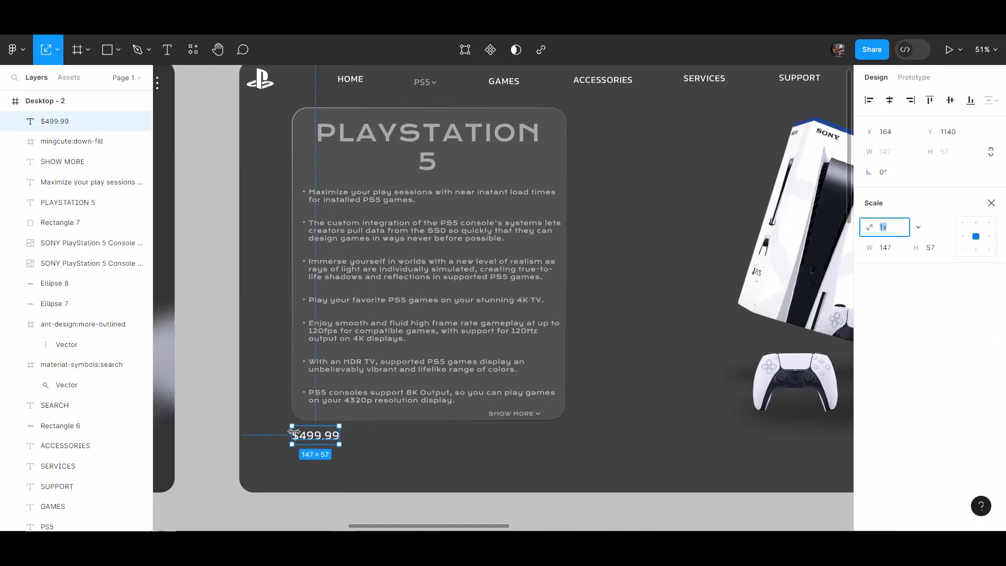
key(Escape)
scroll(322, 436, down, 4)
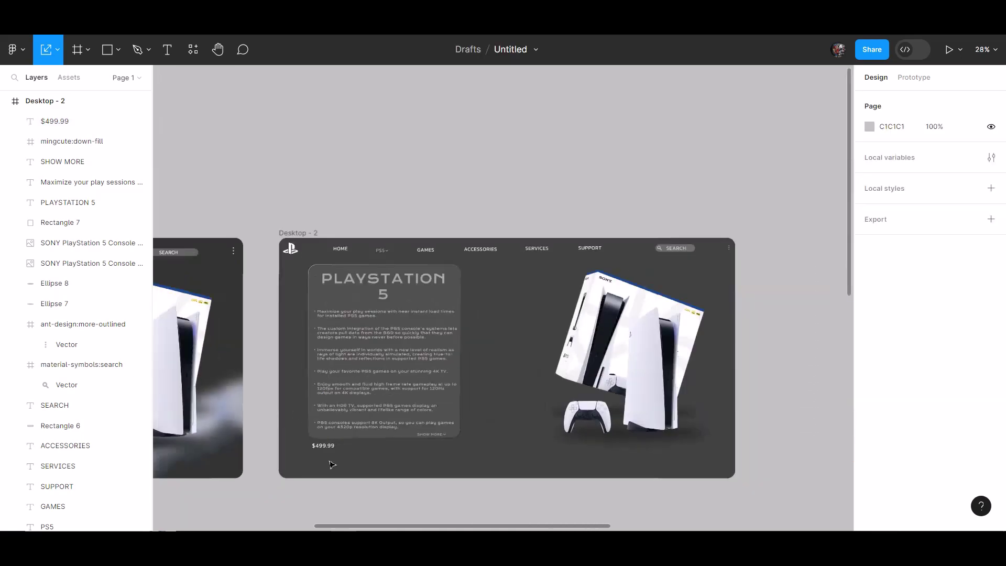
Step: Draw a rectangle about 248 × 67 below the price and give it a corner radius of 45
scroll(335, 438, up, 4)
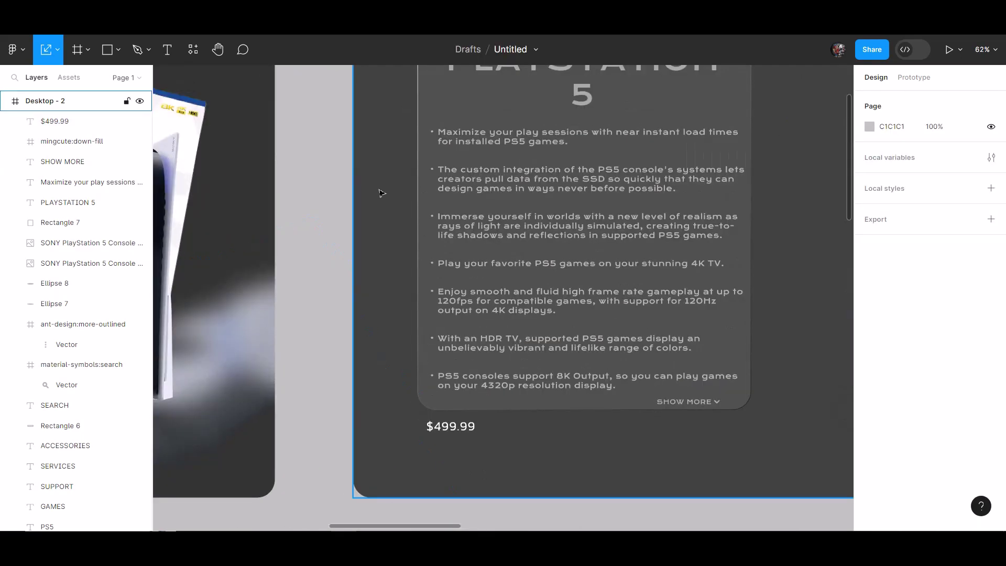
click(118, 49)
click(85, 79)
drag(396, 454, 493, 480)
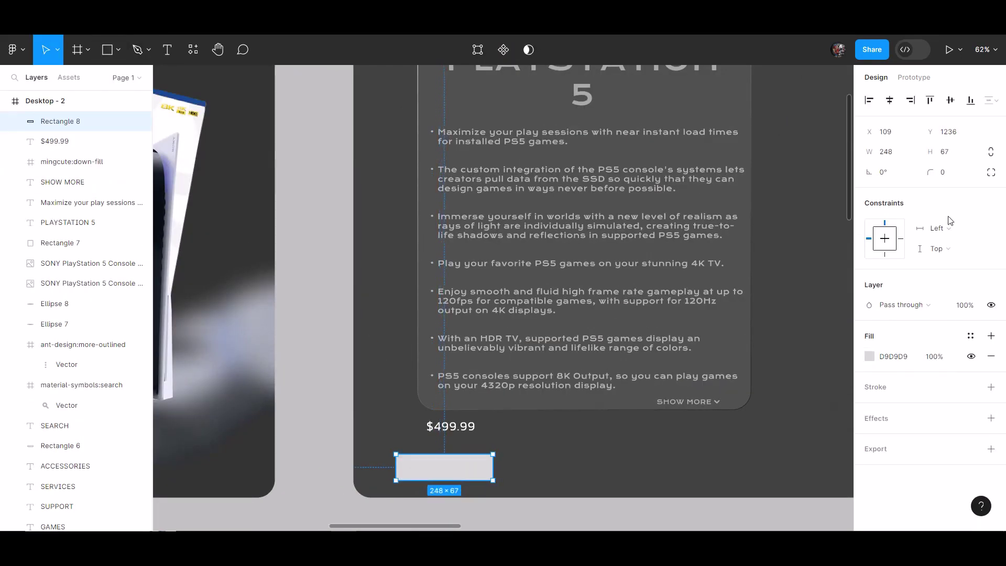
text(45)
click(558, 482)
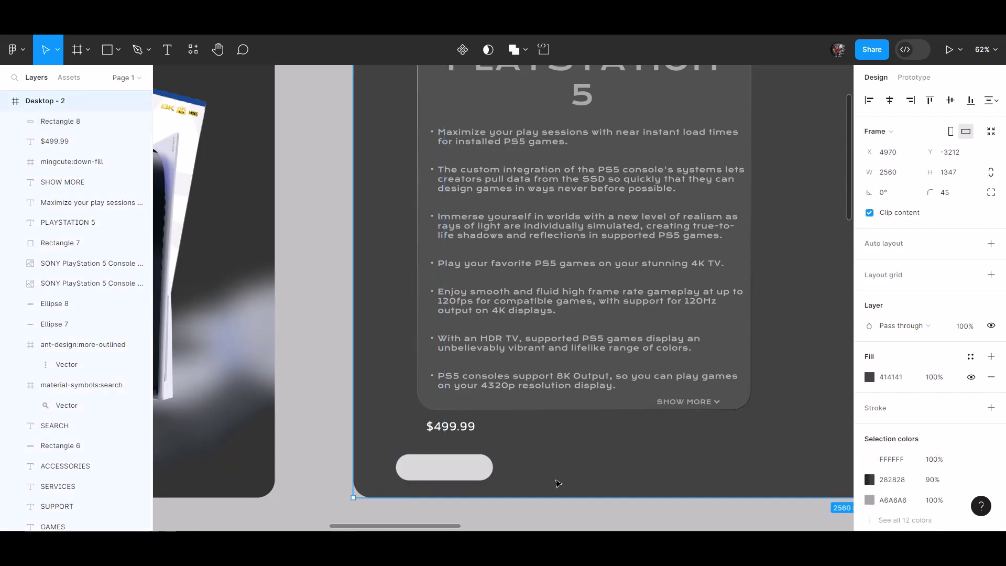
key(Escape)
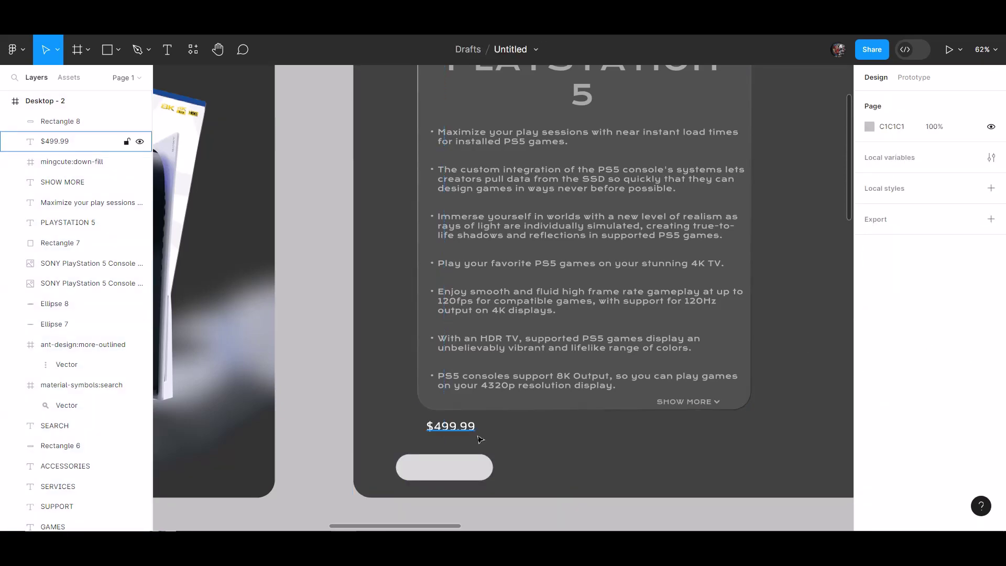
Step: Add the text ADD TO CART over the rounded rectangle below the price
scroll(558, 483, down, 5)
scroll(543, 406, up, 10)
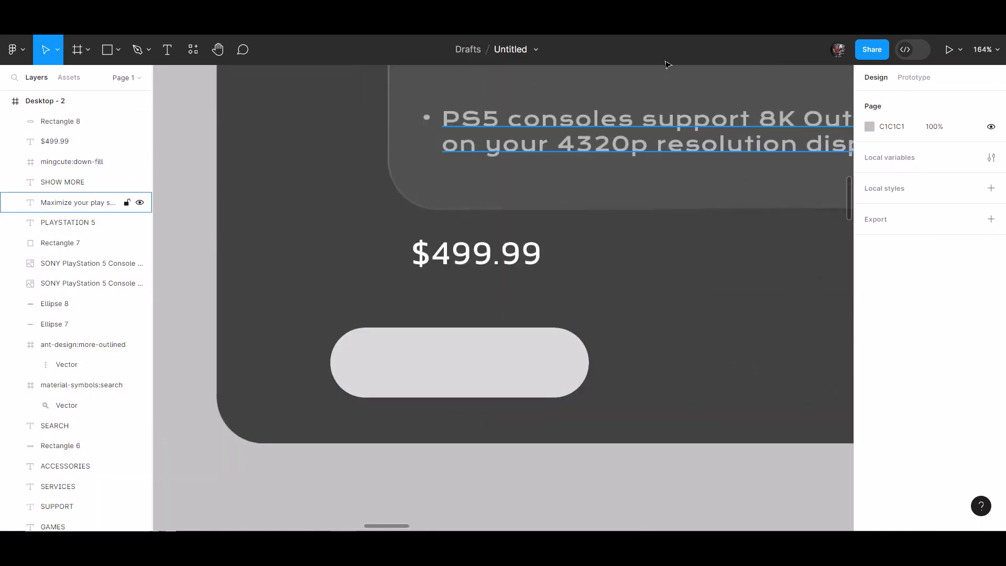
key(t)
click(397, 358)
text(ADD TO CART)
key(Escape)
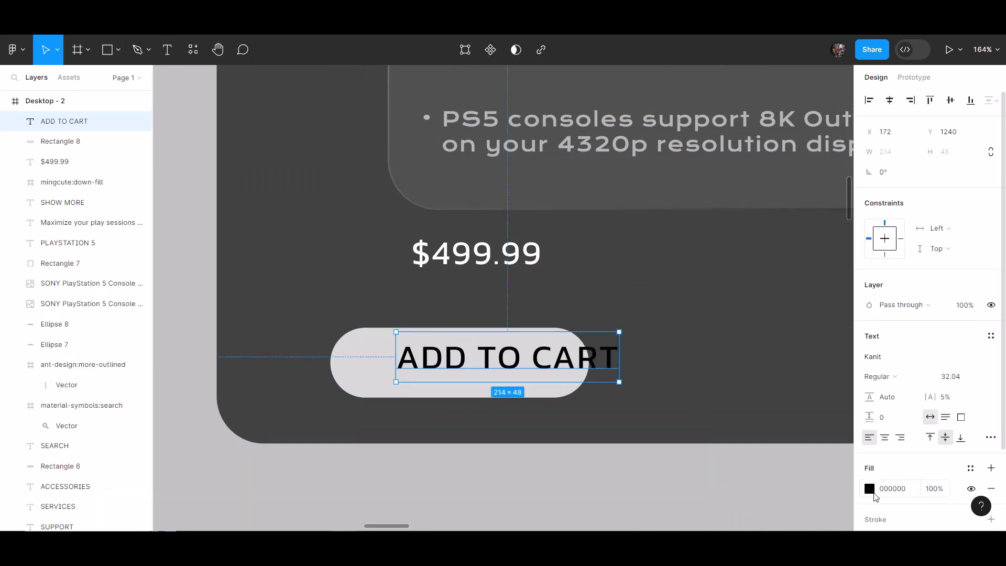
Step: Make the ADD TO CART text white, scale it down to fit the rounded rectangle and centre it there
click(869, 488)
click(703, 204)
drag(590, 357, 550, 361)
click(842, 164)
key(k)
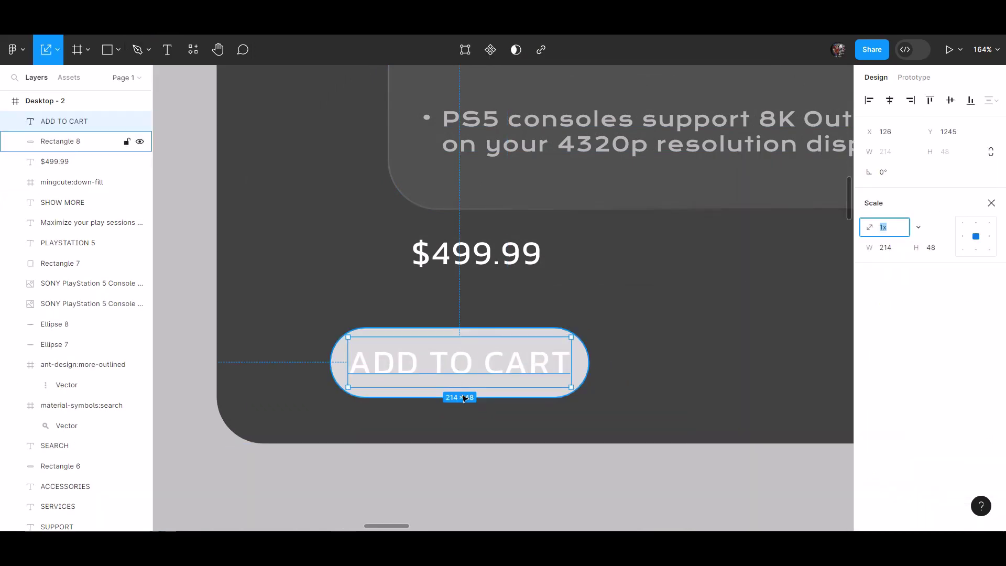
drag(462, 388, 472, 369)
key(v)
Step: Change the fill of the rounded button rectangle to the grey 747474
click(573, 371)
click(870, 357)
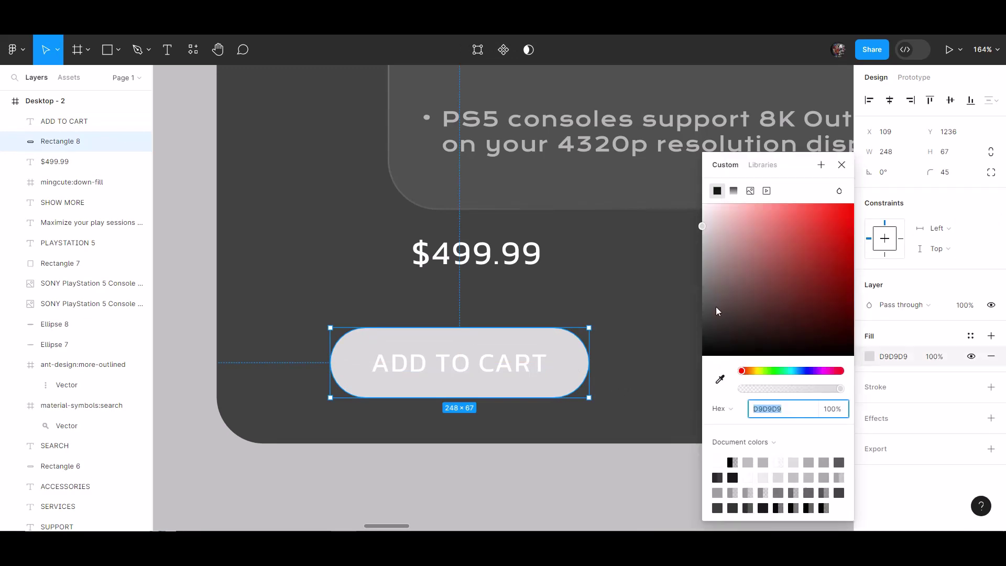
click(717, 310)
Step: Shrink the button rectangle to 202 × 55 and place it below the price
shift+click(64, 121)
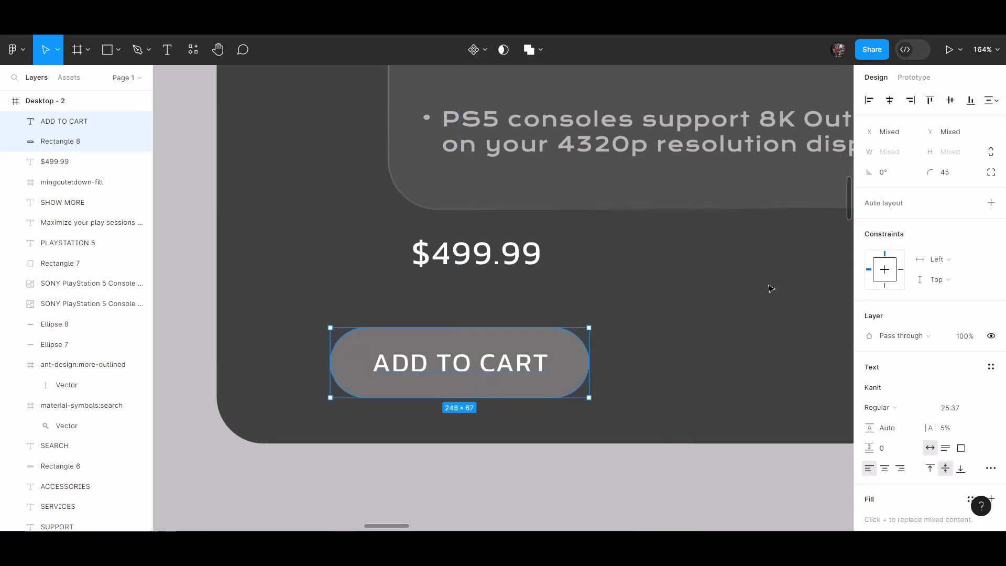
ctrl+scroll(770, 288, down, 2)
click(775, 293)
scroll(781, 306, right, 3)
click(501, 361)
drag(508, 337, 492, 345)
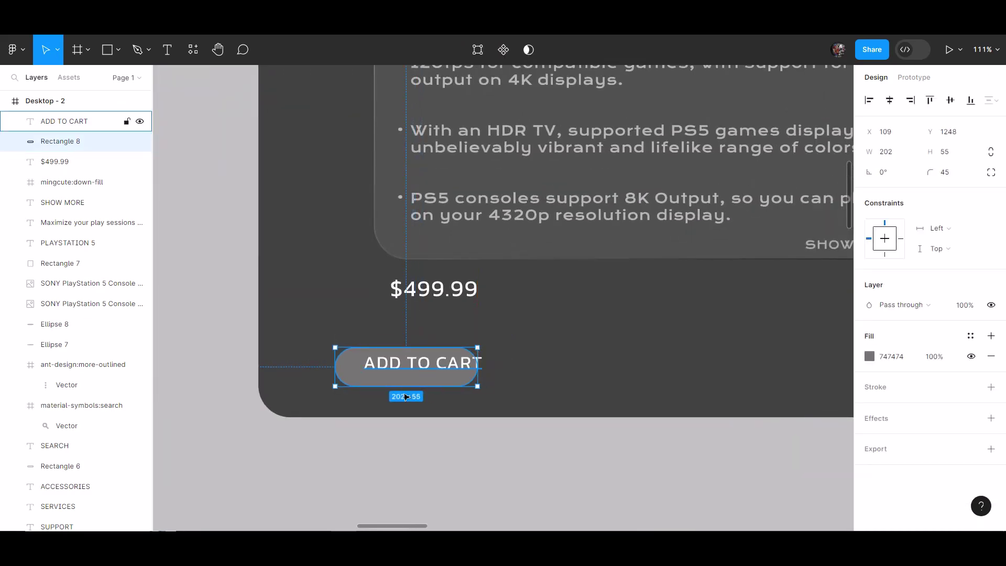
mouse_move(417, 377)
mouse_down()
mouse_move(433, 372)
mouse_move(418, 369)
mouse_up()
Step: Scale the ADD TO CART label down to 134 × 30 and centre it on the smaller button
click(432, 363)
key(k)
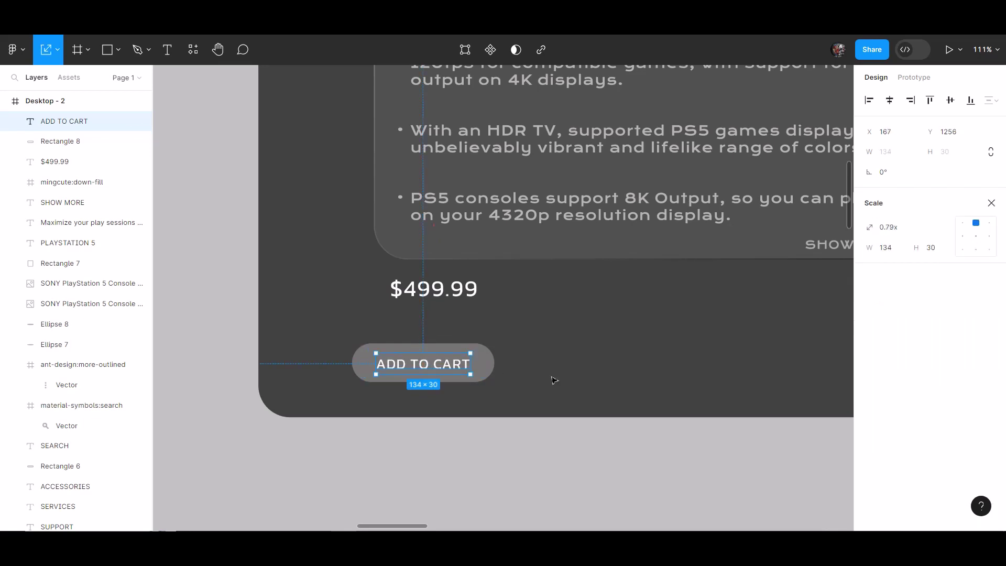
ctrl+scroll(554, 380, down, 5)
key(Escape)
key(Escape)
Step: Sample the fill colour for the button rectangle from the reference design in Frame 1
scroll(588, 370, left, 3)
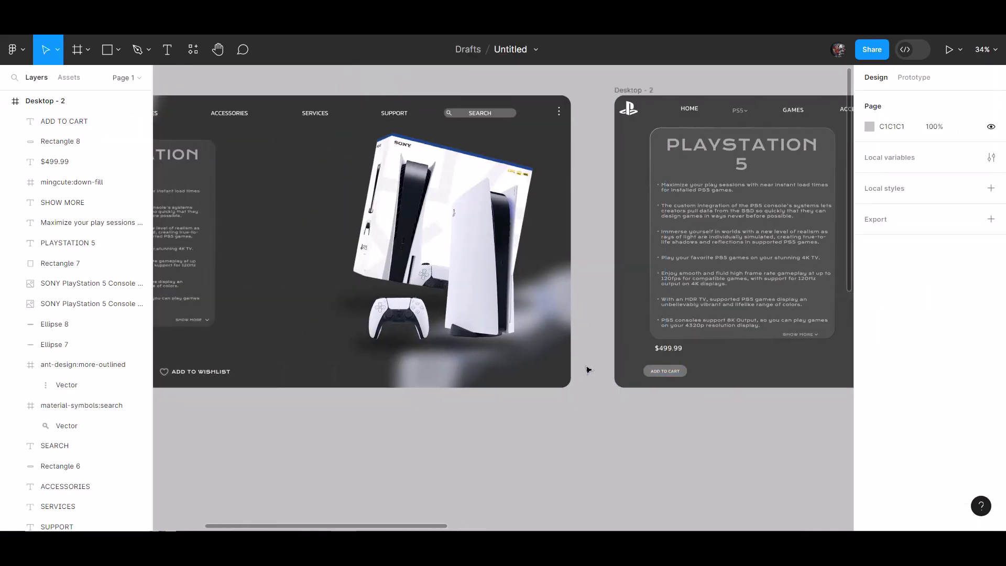
scroll(588, 370, left, 2)
scroll(588, 370, right, 5)
click(461, 371)
click(479, 369)
click(870, 356)
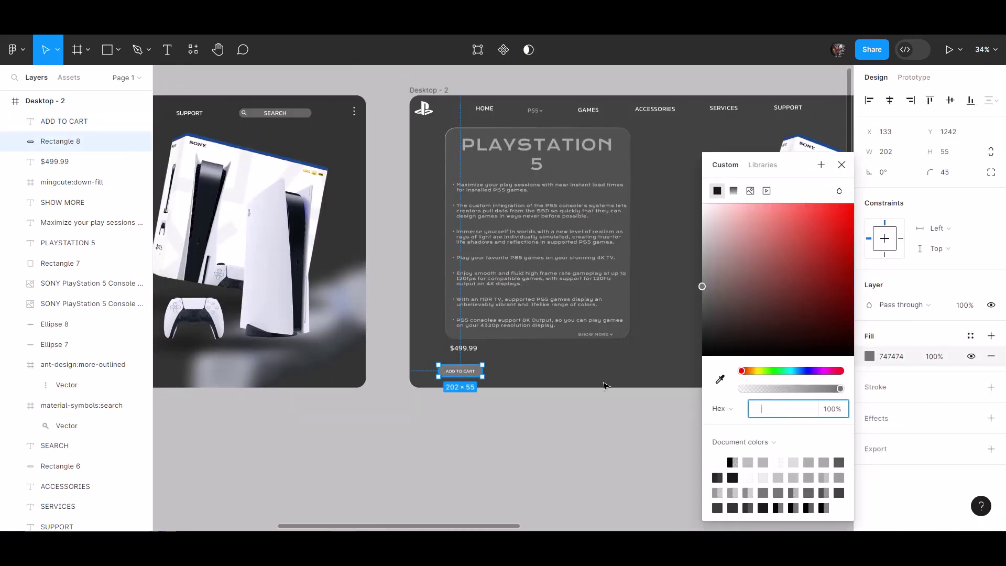
click(721, 379)
scroll(791, 114, left, 8)
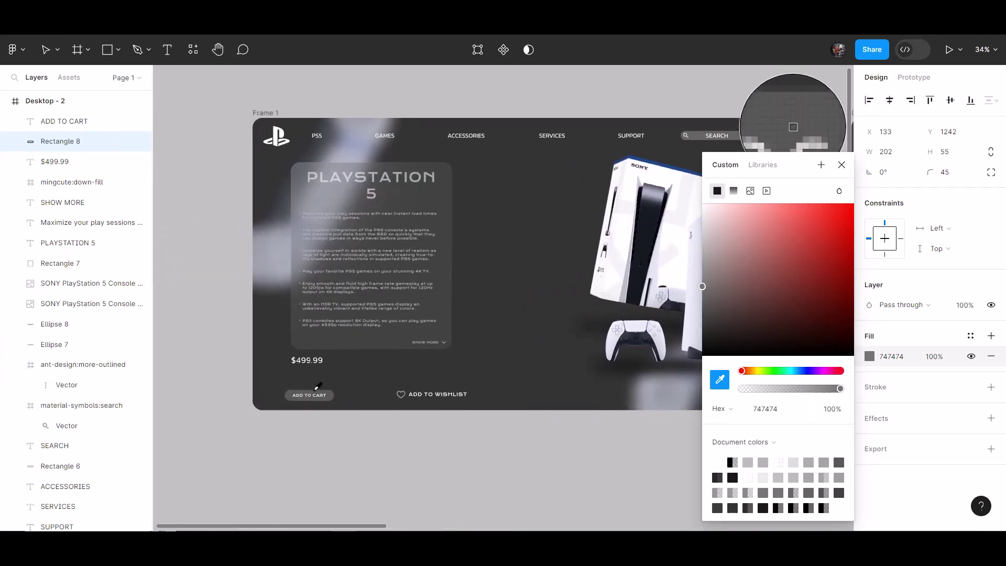
click(791, 114)
click(842, 165)
scroll(842, 165, right, 6)
key(Escape)
Step: Reposition the ADD TO CART label so it sits vertically centred in its button
click(546, 388)
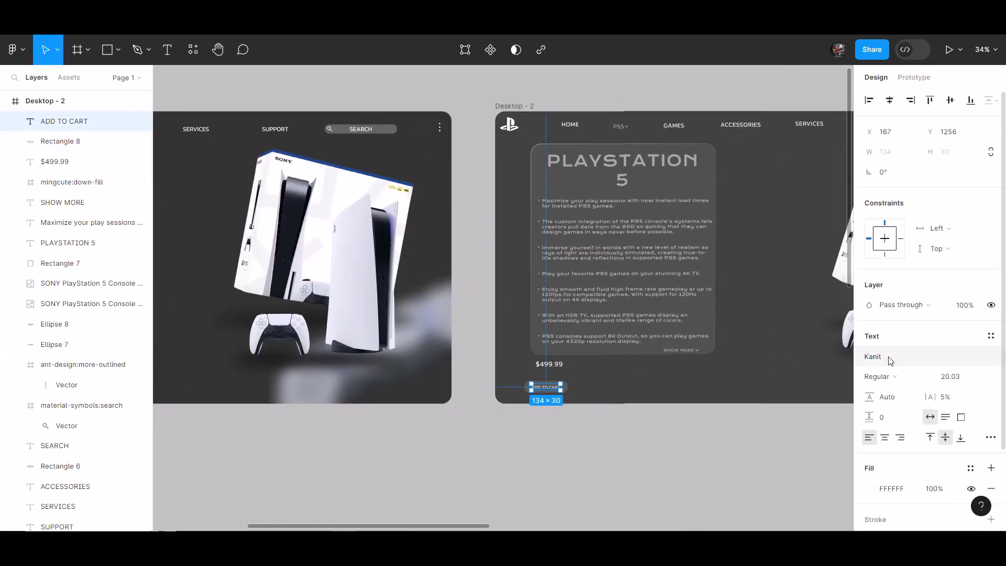
scroll(652, 404, up, 5)
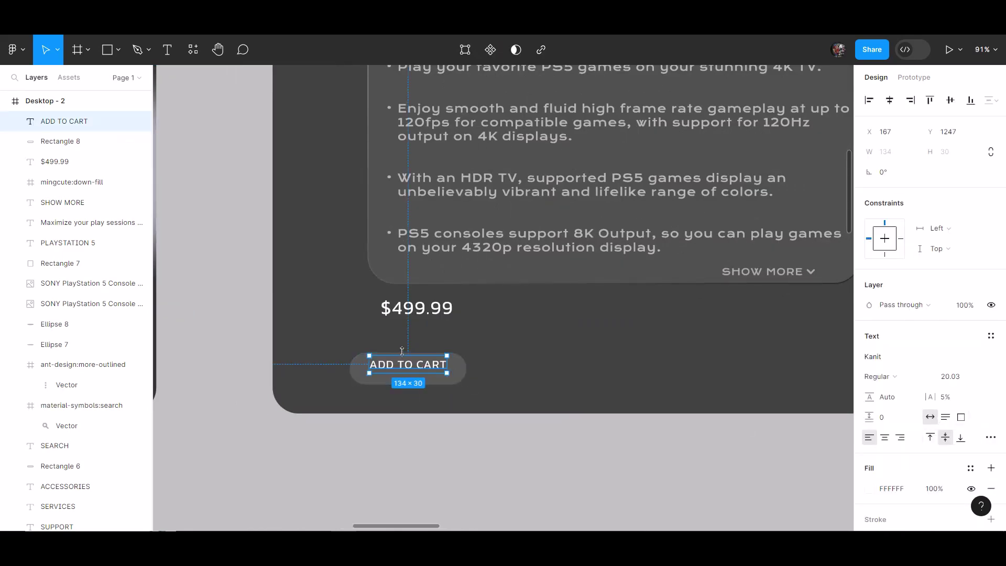
click(593, 378)
scroll(592, 377, down, 5)
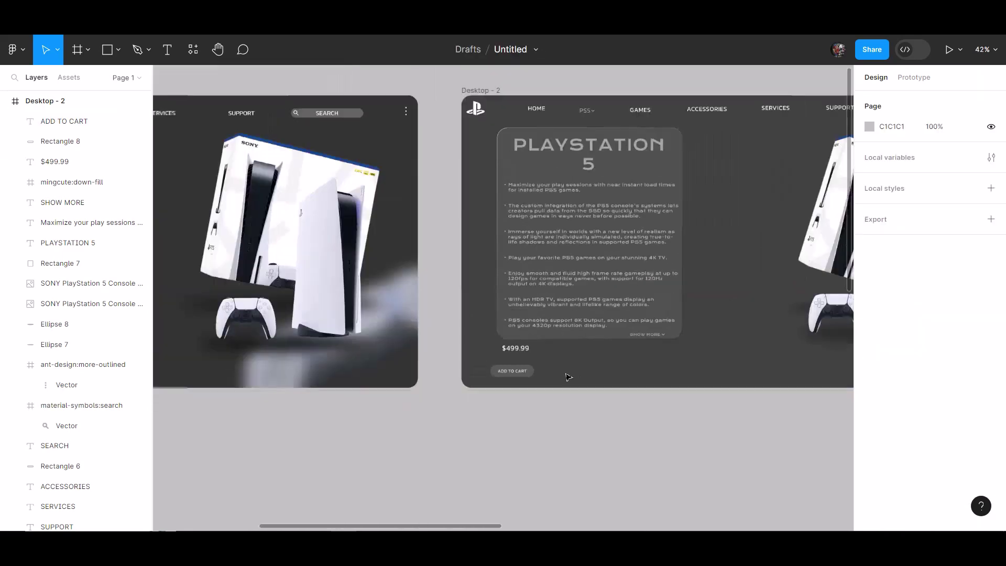
Step: Search the Iconify plugin for HEART and import an outlined heart icon into the frame
scroll(520, 290, up, 5)
right_click(500, 290)
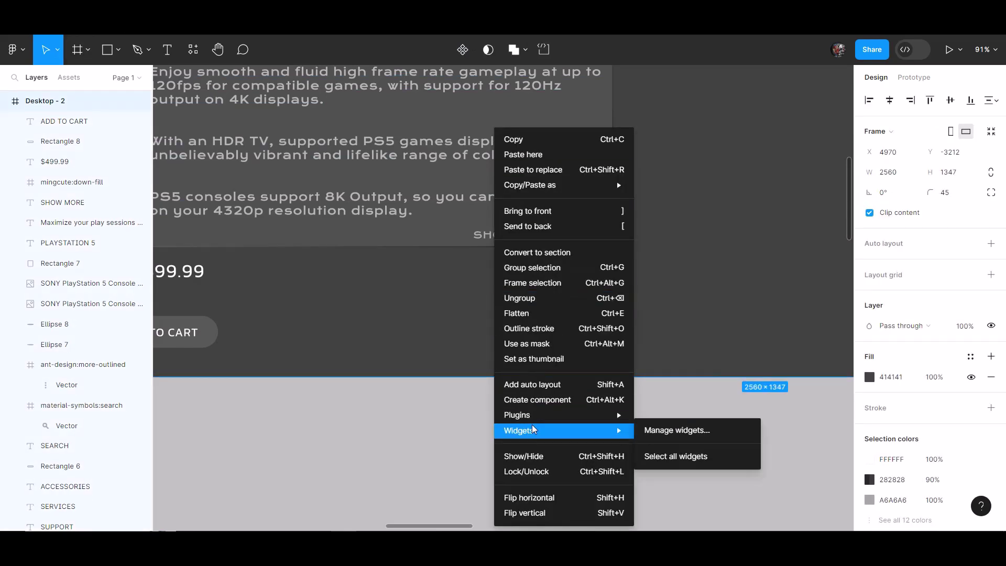
click(677, 417)
key(Return)
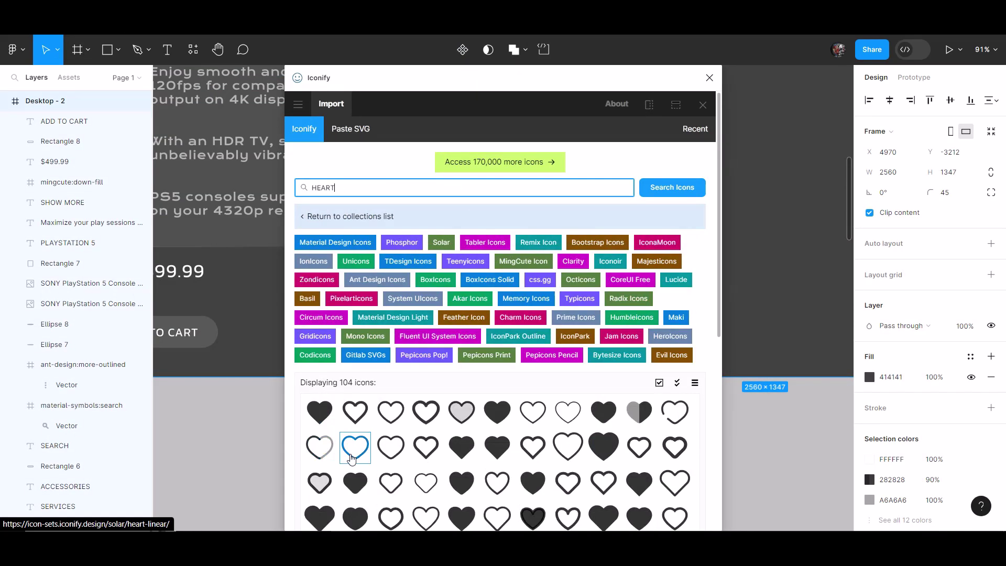
click(401, 422)
click(510, 508)
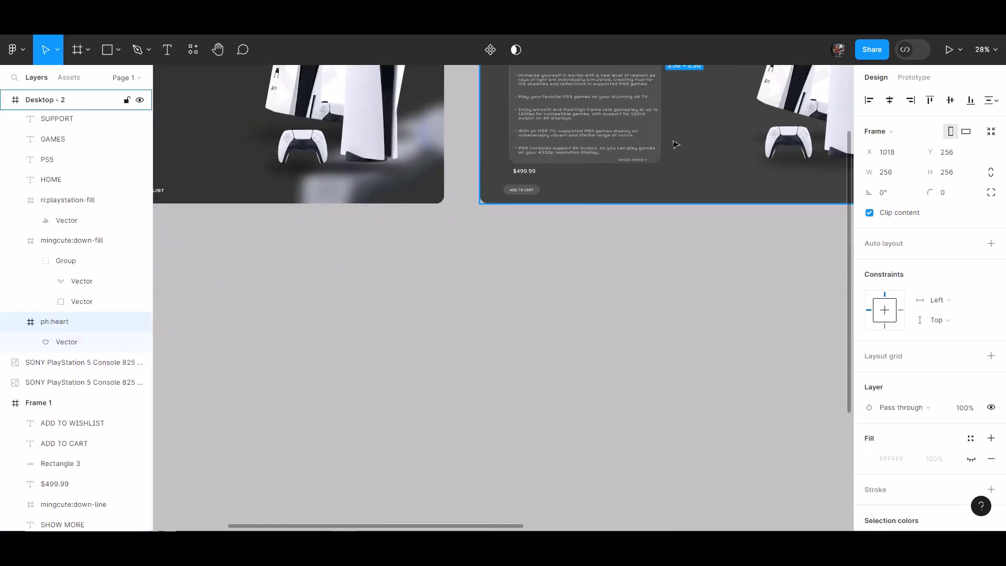
Step: Resize the heart icon to 48 × 48 and place it below the panel near its lower-right corner
drag(636, 278, 656, 302)
scroll(496, 433, up, 10)
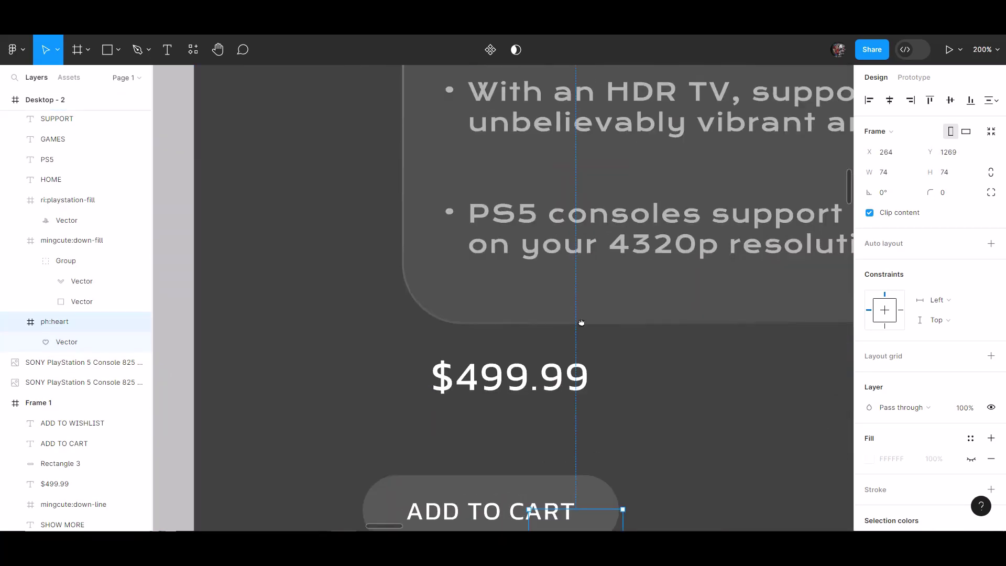
scroll(496, 433, down, 4)
drag(564, 239, 448, 305)
scroll(621, 295, down, 5)
Step: Change the heart icon's colour from black to white
click(870, 353)
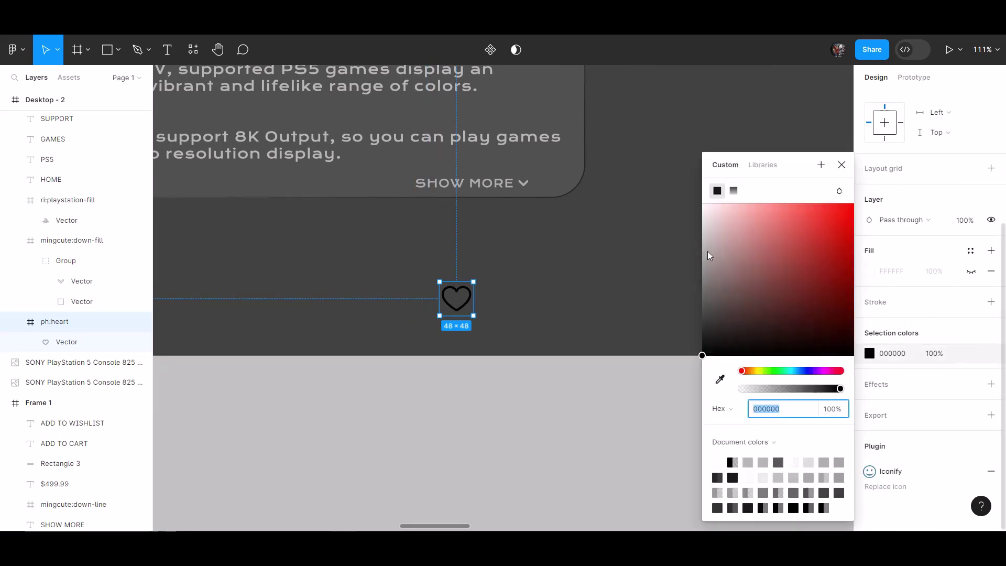
text(FFFFFF)
key(Return)
click(588, 294)
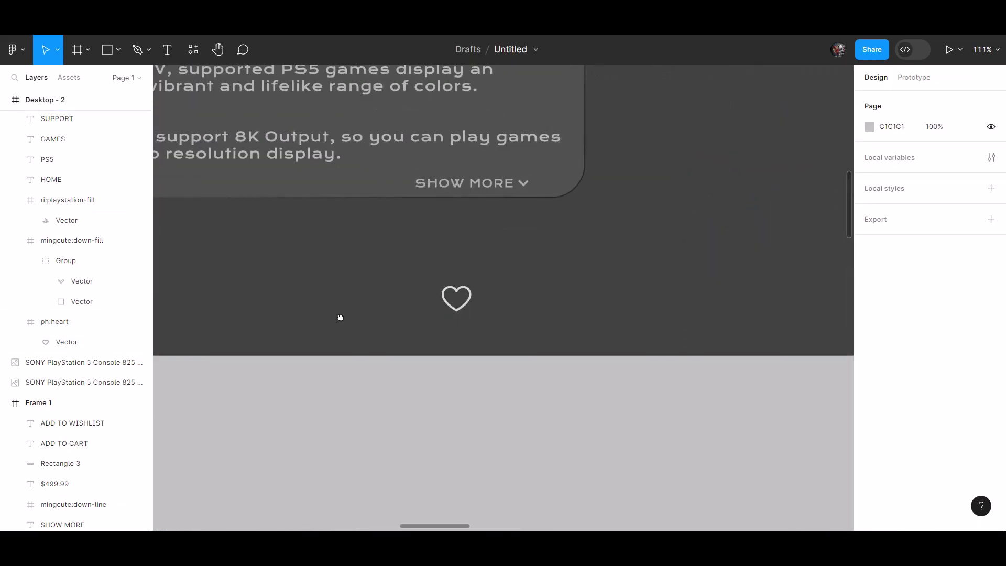
Step: Add the white text ADD TO WISHLIST beside the heart, matching the style of the ADD TO CART label
drag(341, 317, 588, 327)
drag(282, 314, 428, 331)
drag(292, 331, 557, 320)
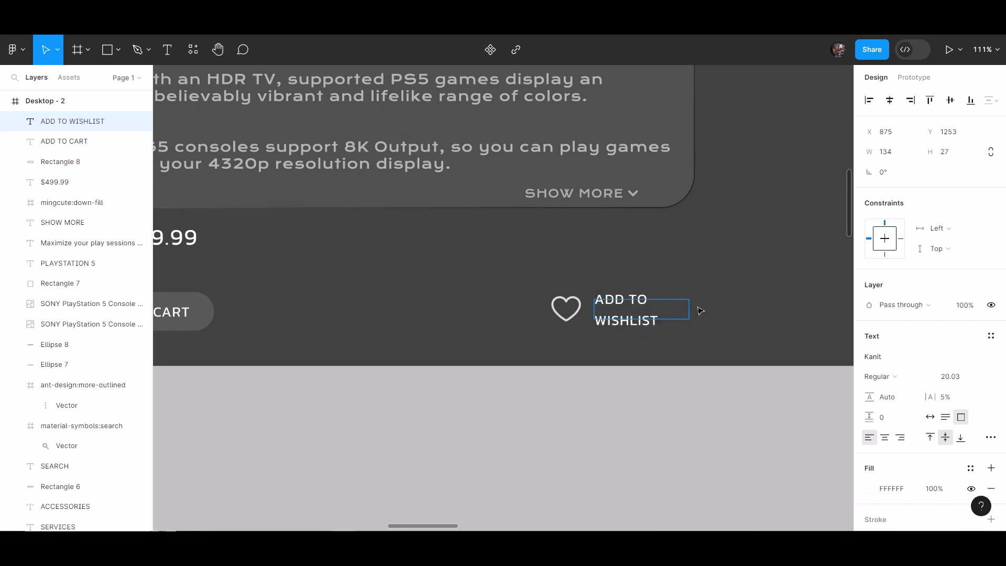
Step: Widen the ADD TO WISHLIST text box to 172 so it fits one line, and move it next to the heart
double_click(721, 310)
drag(680, 313, 679, 311)
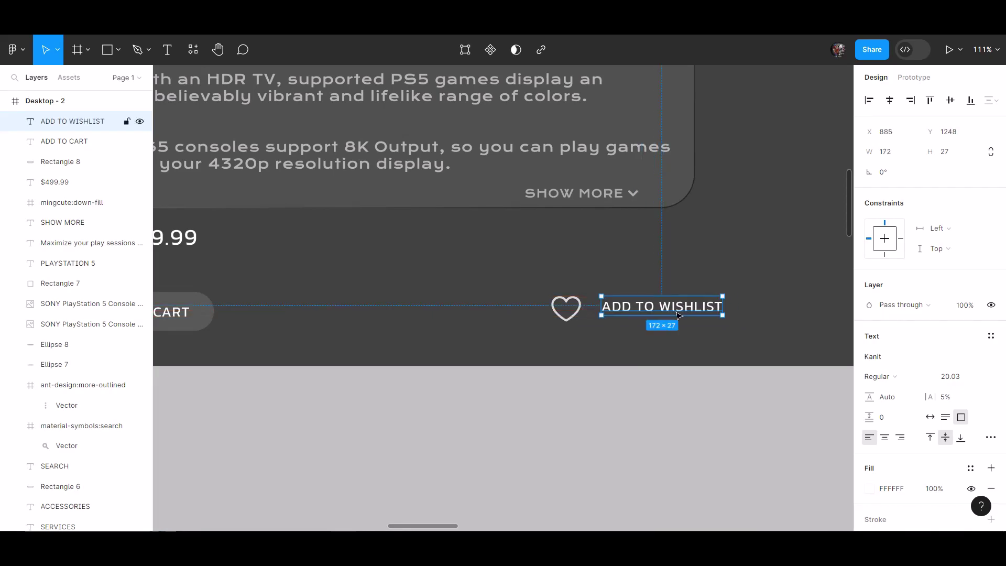
drag(676, 314, 660, 312)
click(522, 311)
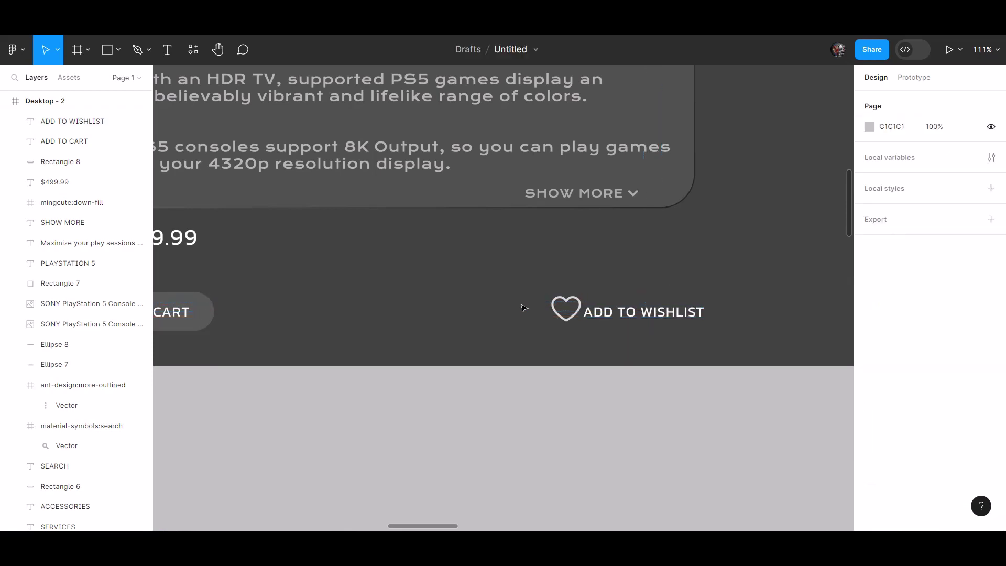
Step: Shrink the heart icon to 24 × 24 and nudge it into line just before the ADD TO WISHLIST label
click(566, 309)
drag(553, 297, 572, 313)
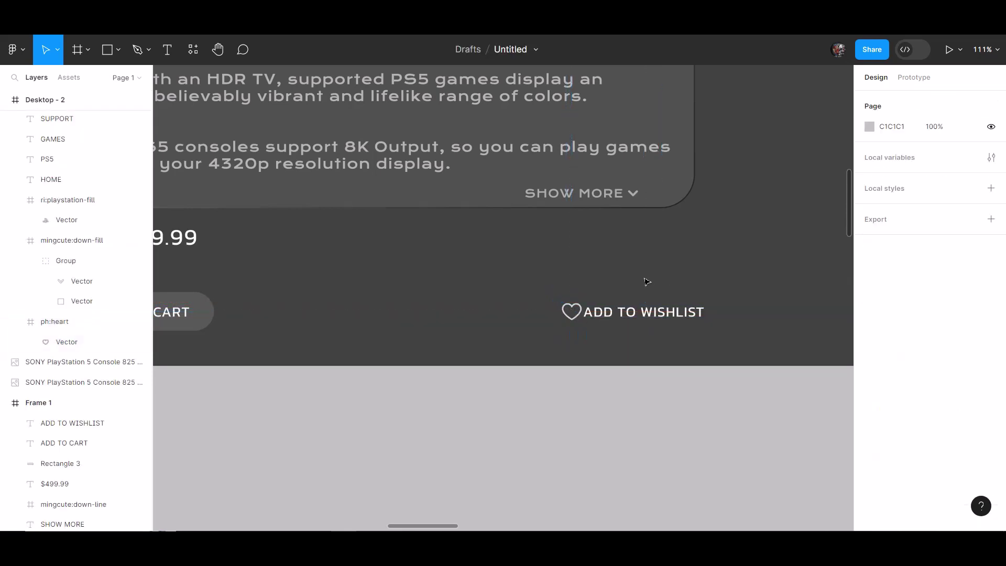
scroll(597, 287, down, 5)
key(Right)
key(Right)
key(Right)
key(Up)
key(Up)
key(Up)
key(Up)
key(Up)
key(Up)
key(Up)
key(Up)
key(Up)
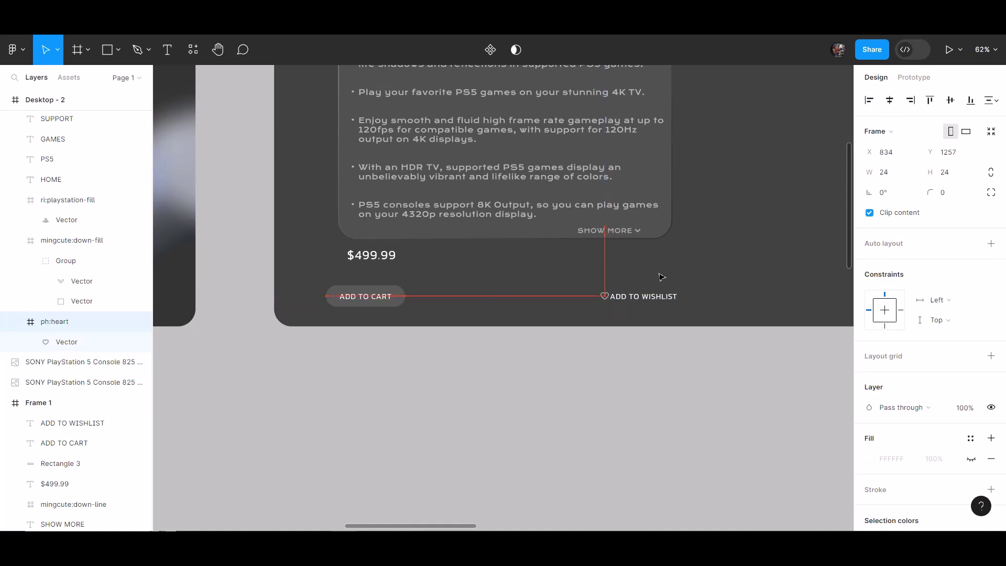
scroll(662, 277, up, 8)
click(606, 314)
Step: Scale up the ADD TO WISHLIST label and its heart, making the heart 39 × 39 and keeping it directly before the text
scroll(608, 330, down, 12)
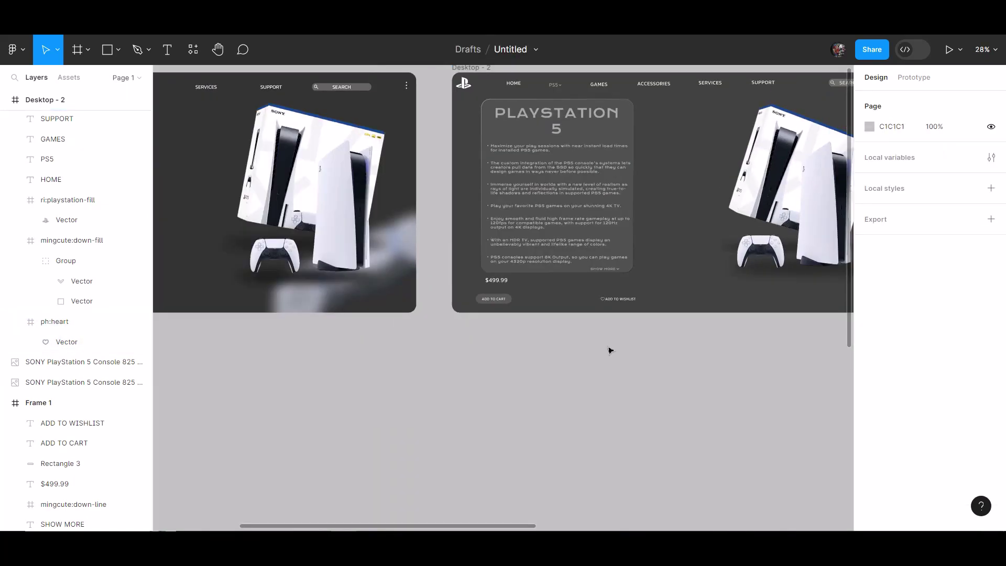
scroll(682, 399, left, 5)
scroll(557, 310, right, 6)
click(557, 310)
key(k)
drag(574, 312, 543, 315)
key(Escape)
click(540, 312)
scroll(528, 314, up, 5)
key(Escape)
scroll(568, 326, down, 2)
click(539, 313)
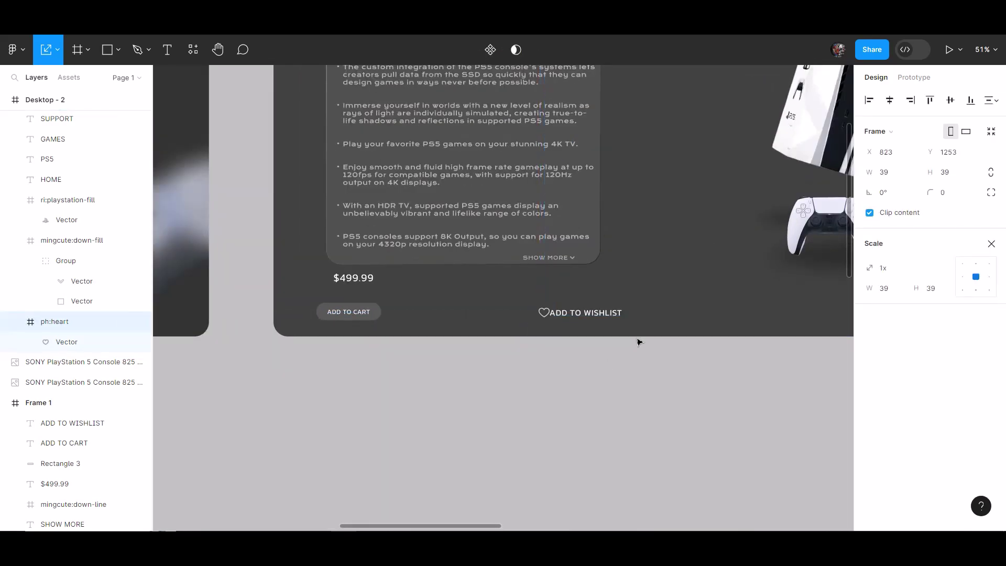
click(657, 366)
scroll(665, 343, down, 3)
scroll(665, 342, up, 6)
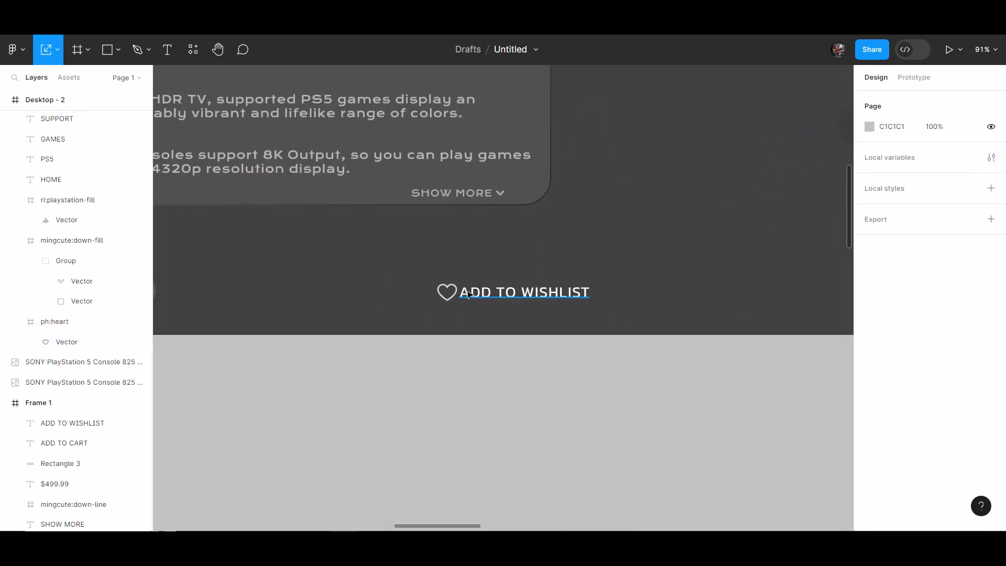
Step: Find the large controller image outside the frames and bring it towards the Desktop - 2 frame
scroll(550, 315, down, 5)
drag(336, 350, 886, 411)
drag(753, 432, 559, 505)
scroll(559, 505, down, 5)
drag(681, 501, 580, 466)
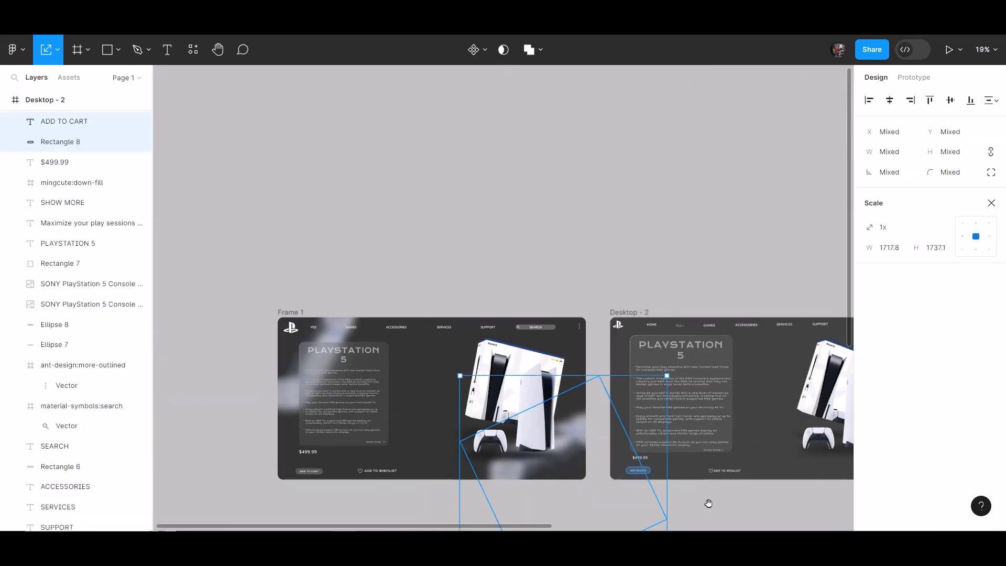
click(709, 503)
scroll(710, 503, down, 1)
drag(730, 502, 434, 405)
scroll(434, 405, up, 1)
Step: Place the 1405 × 1405 controller image in the frame's lower-right corner, rotated to 47.76°, with its layer below HOME
drag(556, 411, 409, 335)
click(548, 409)
drag(681, 446, 450, 169)
drag(506, 361, 425, 178)
drag(604, 222, 778, 487)
drag(592, 445, 551, 346)
drag(468, 265, 430, 358)
drag(78, 321, 94, 402)
Step: Add a layer blur effect to the controller image in the frame's lower-right corner
click(881, 419)
click(899, 438)
click(897, 453)
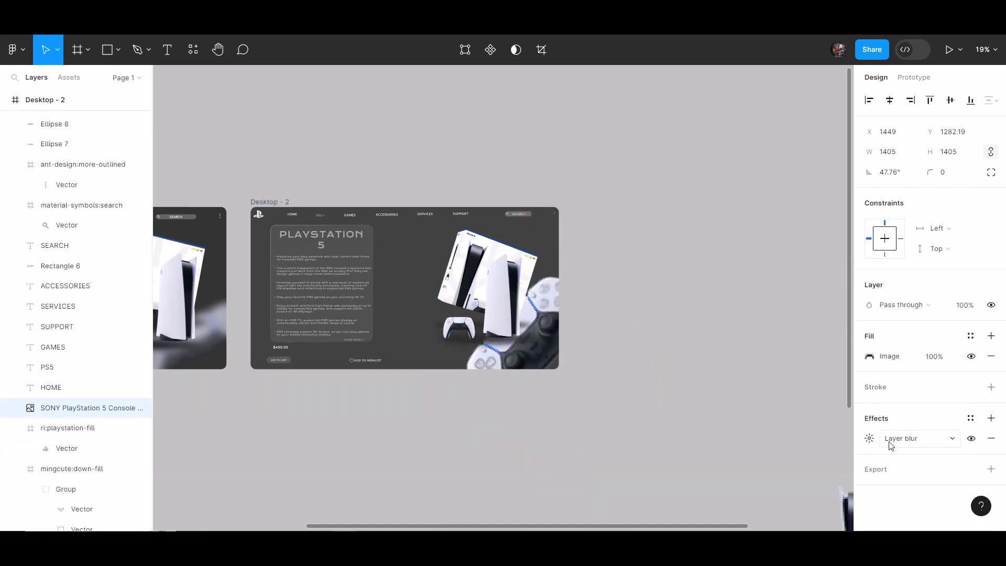
Step: Strengthen the layer blur on the controller image in the lower-right corner and reduce its fill opacity to 72%
click(870, 439)
drag(718, 470, 615, 52)
drag(466, 524, 759, 41)
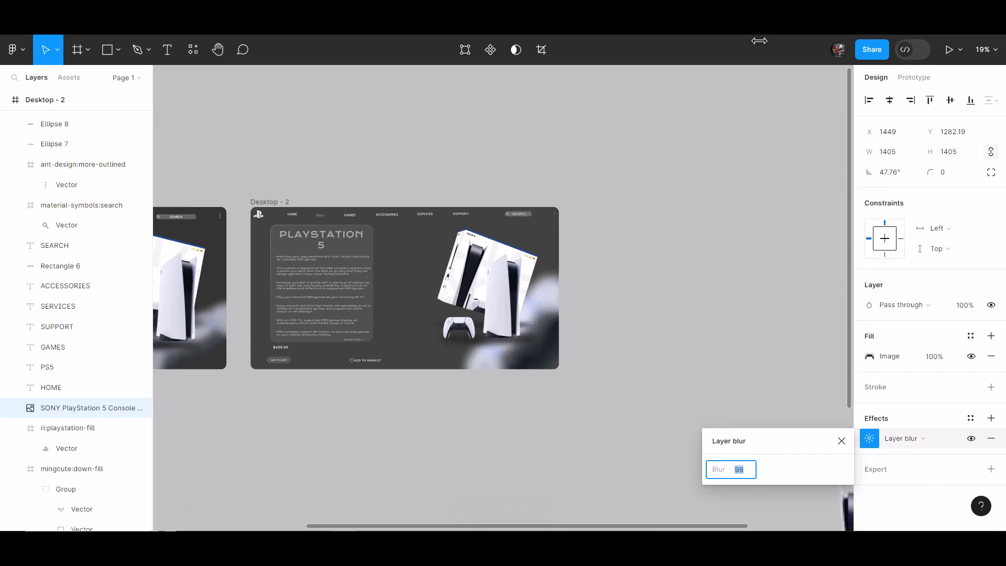
key(Escape)
drag(926, 356, 858, 360)
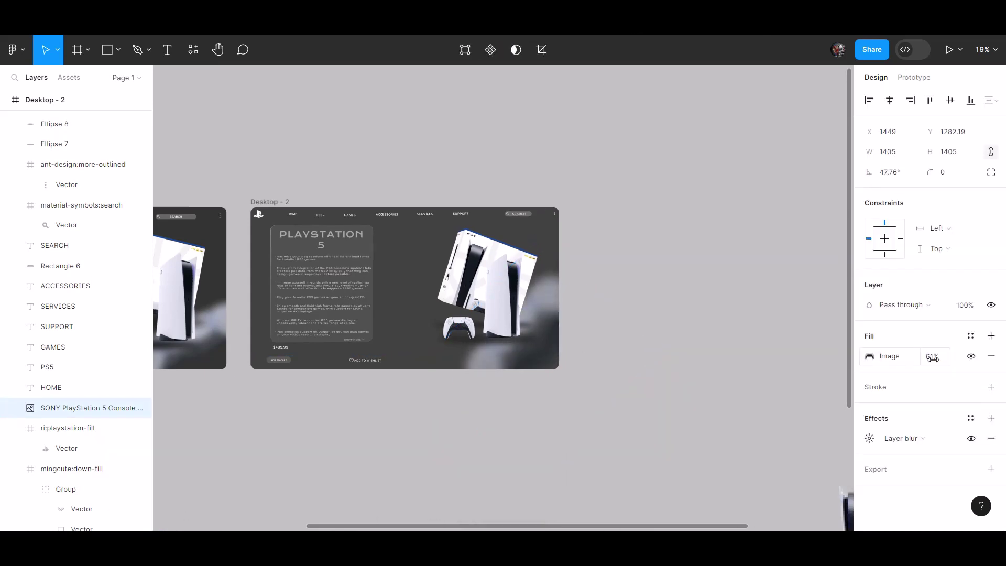
click(870, 439)
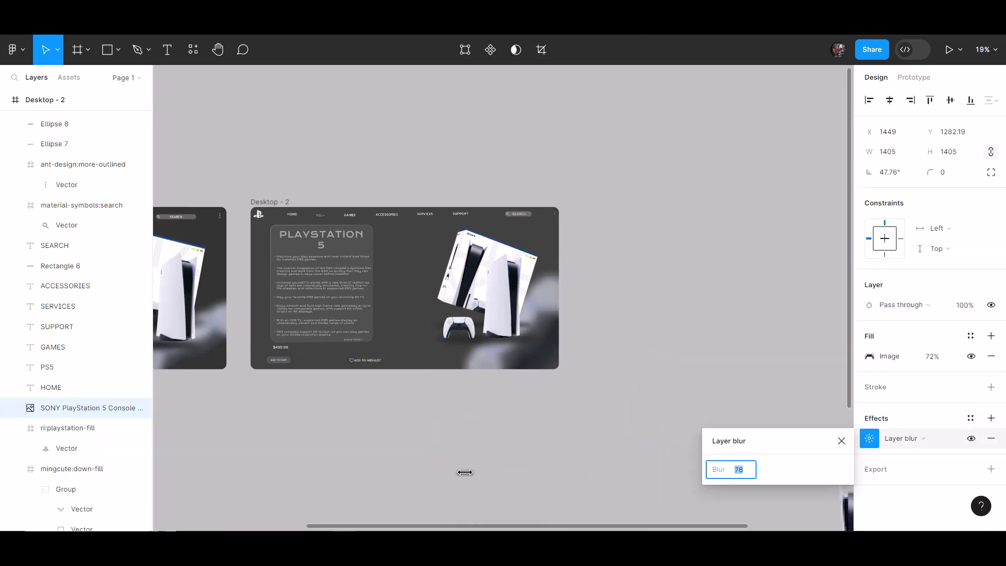
Step: Duplicate the blurred controller image into the upper-left corner of Desktop - 2, keeping its layer below HOME
drag(551, 360, 306, 161)
drag(172, 184, 446, 84)
drag(345, 157, 259, 217)
drag(99, 122, 79, 514)
click(397, 161)
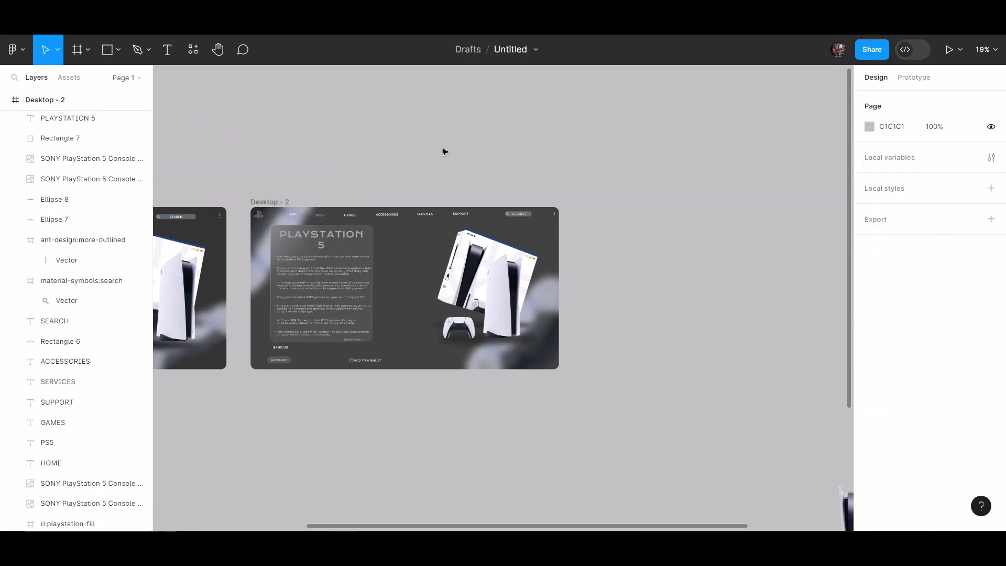
Step: Darken the Desktop - 2 frame's background fill to 313131
scroll(411, 474, down, 3)
scroll(89, 316, down, 2)
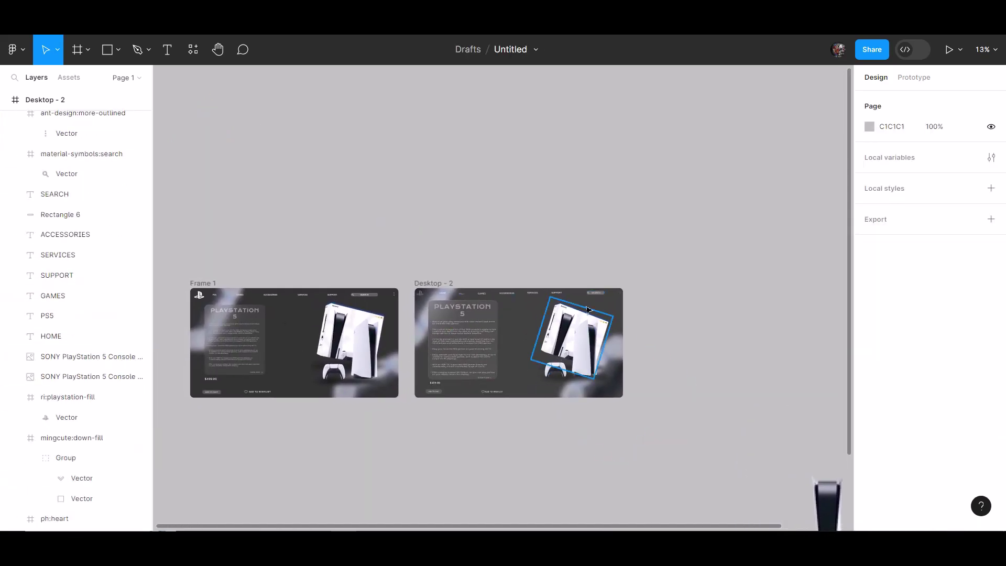
scroll(123, 227, up, 5)
click(45, 100)
click(870, 335)
drag(734, 294, 703, 328)
scroll(434, 393, up, 10)
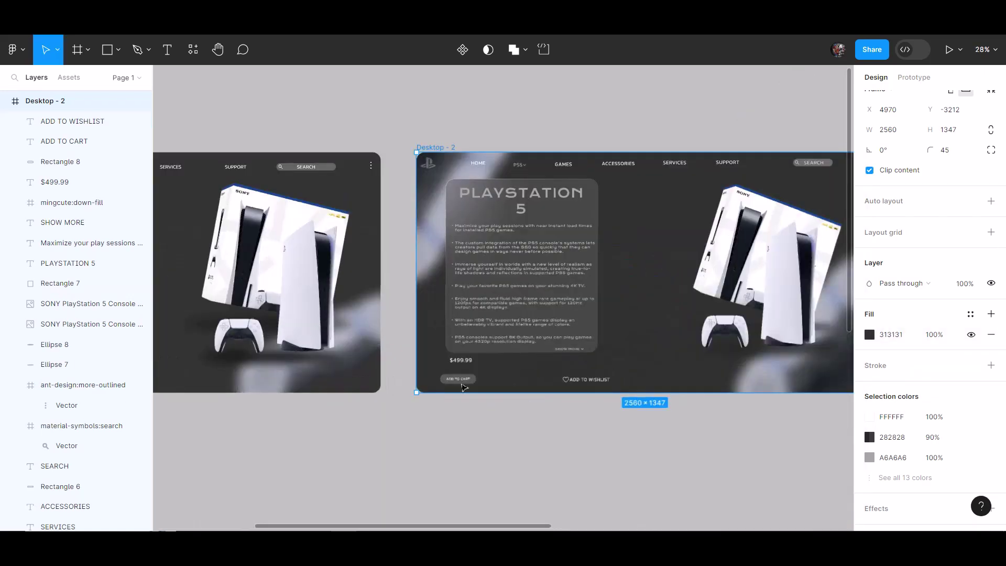
click(453, 355)
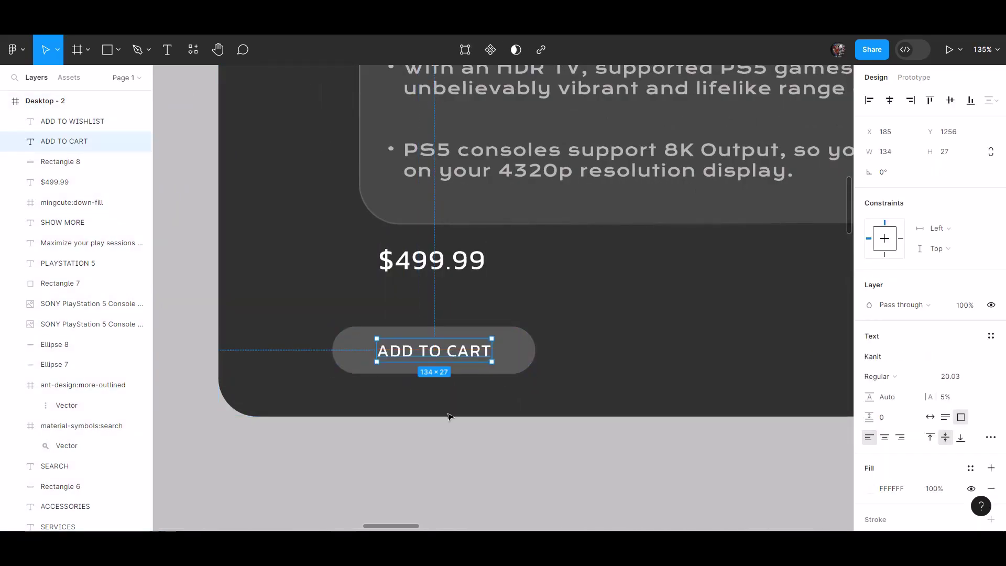
scroll(449, 417, down, 10)
click(445, 438)
Step: Move the PlayStation logo's vector layer above both blurred controller images, directly below HOME
scroll(432, 306, up, 10)
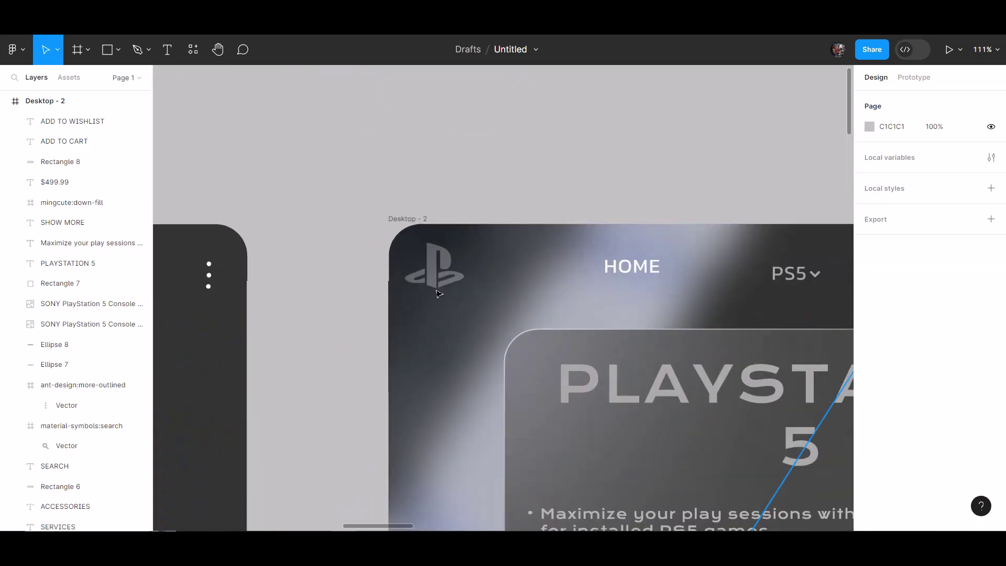
click(432, 302)
click(79, 283)
drag(79, 283, 79, 211)
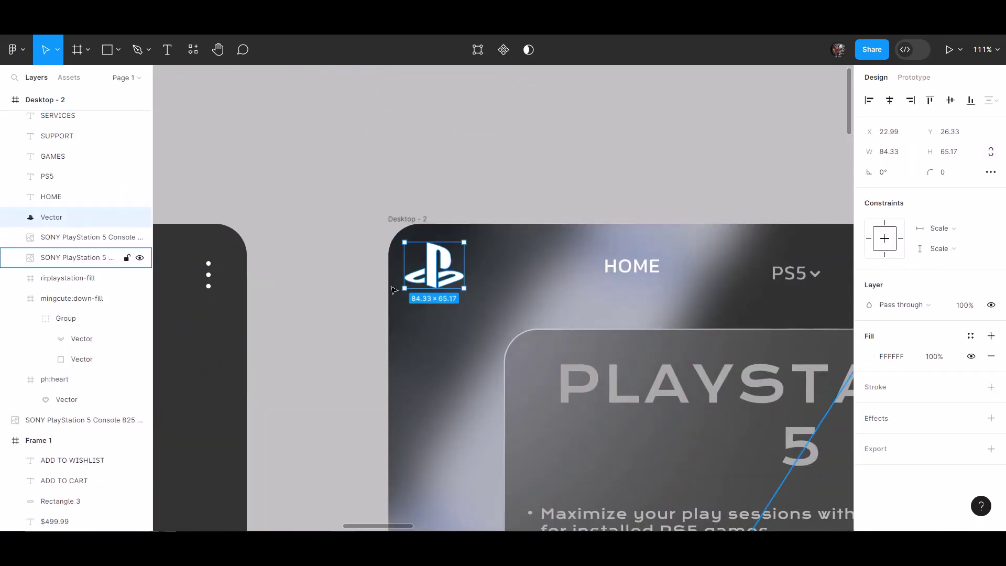
Step: Add a 2560 × 1347 noise layer over the Desktop - 2 frame with the Simple Noise plugin, using the Normal blend mode
scroll(530, 159, down, 10)
click(530, 160)
scroll(530, 159, up, 1)
scroll(530, 160, down, 1)
scroll(445, 383, up, 3)
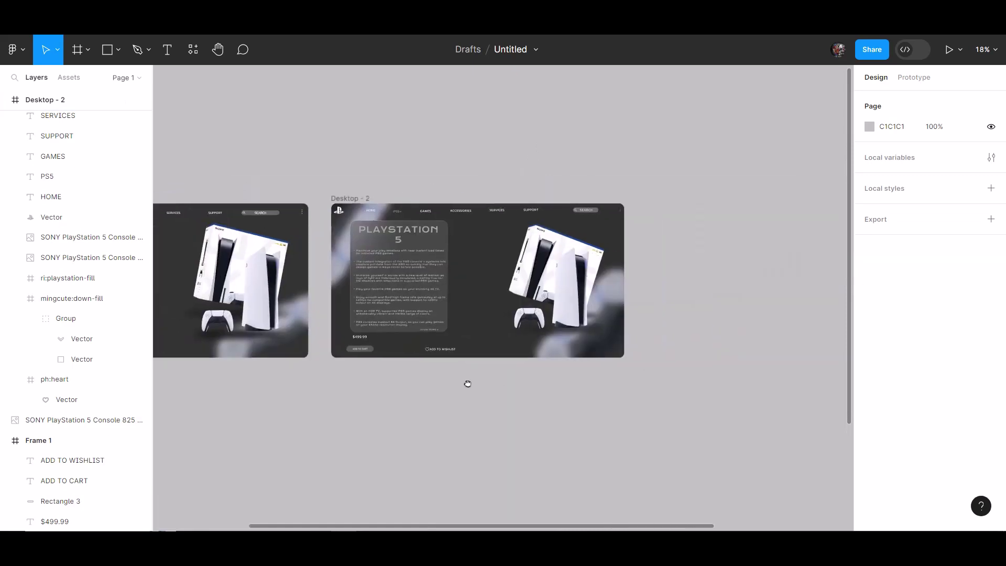
right_click(501, 409)
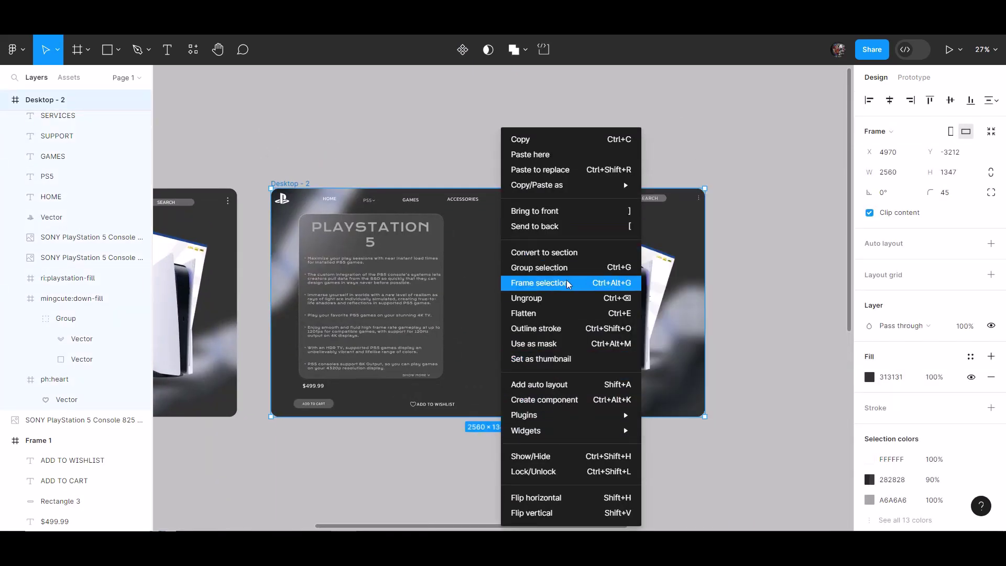
mouse_move(545, 415)
click(677, 308)
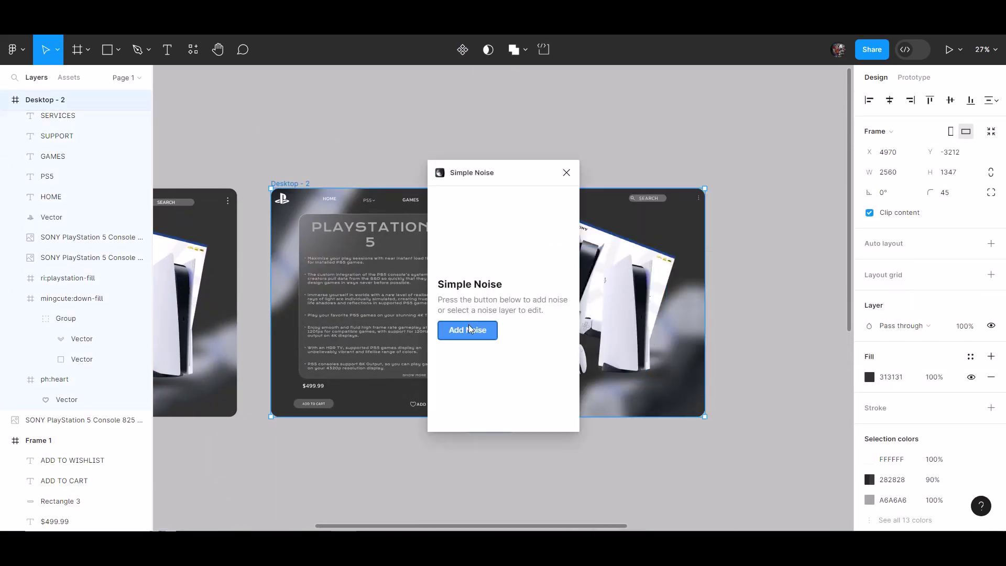
click(468, 331)
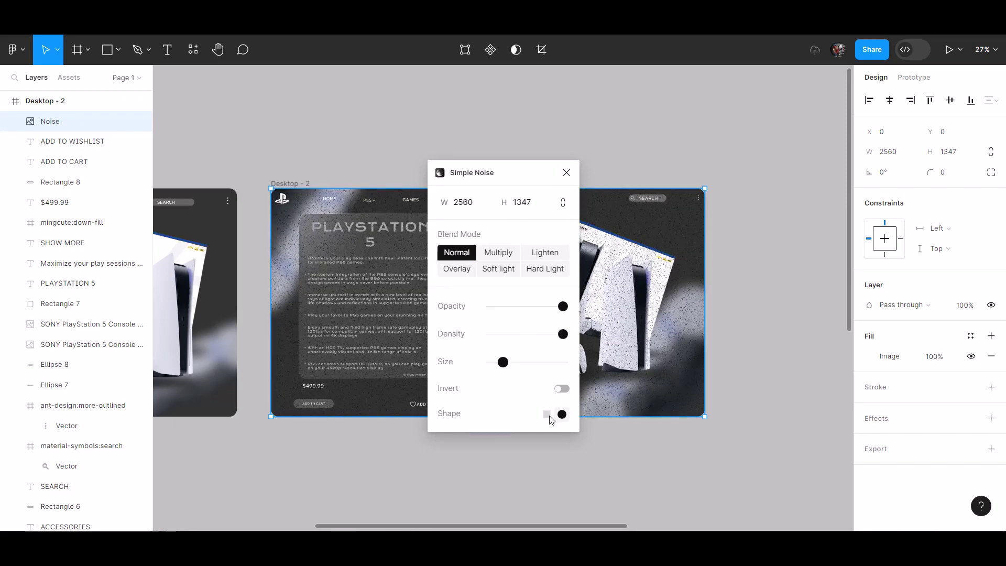
click(581, 390)
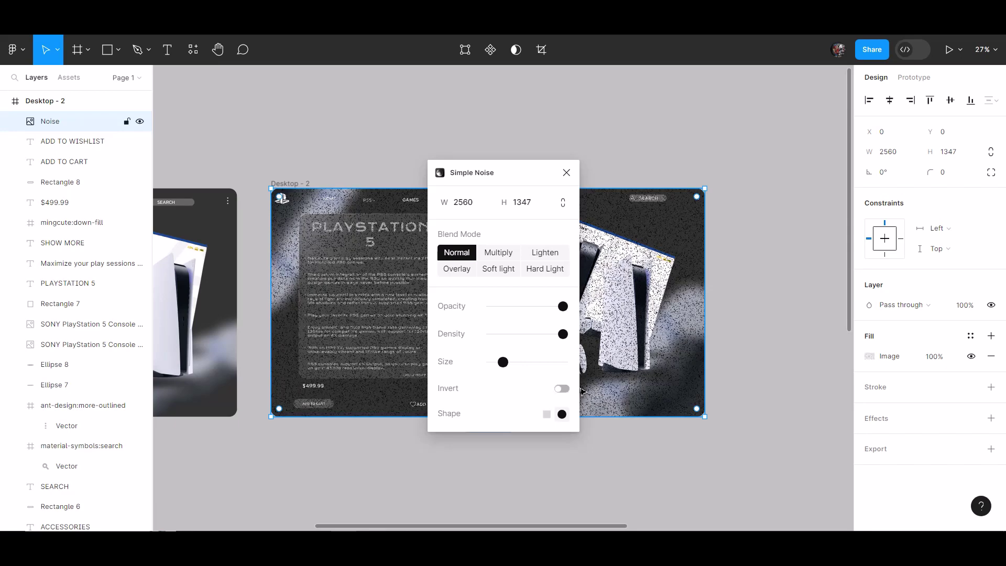
click(567, 173)
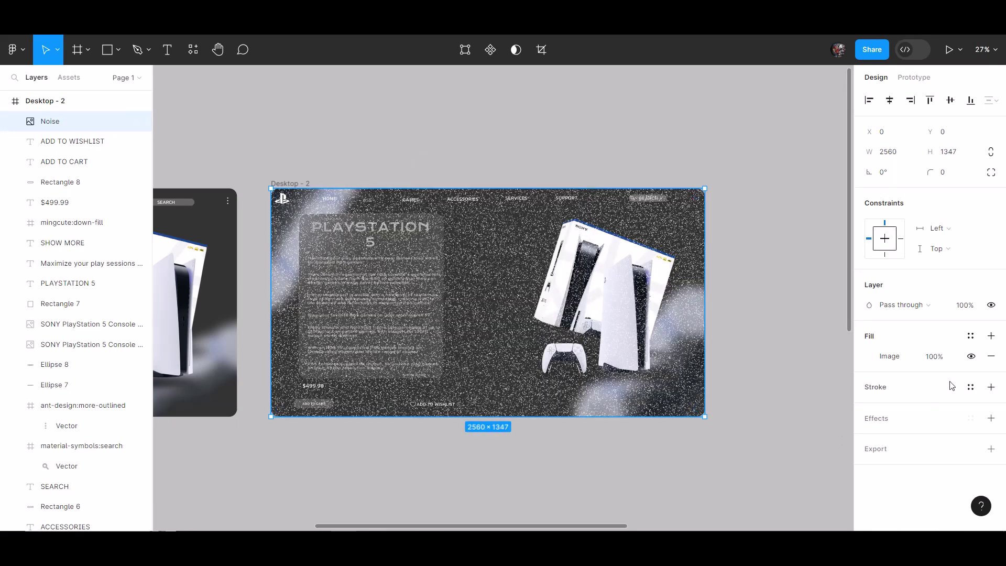
Step: Lower the Noise layer's fill opacity until only a faint grain covers the Desktop - 2 frame
drag(929, 361, 855, 376)
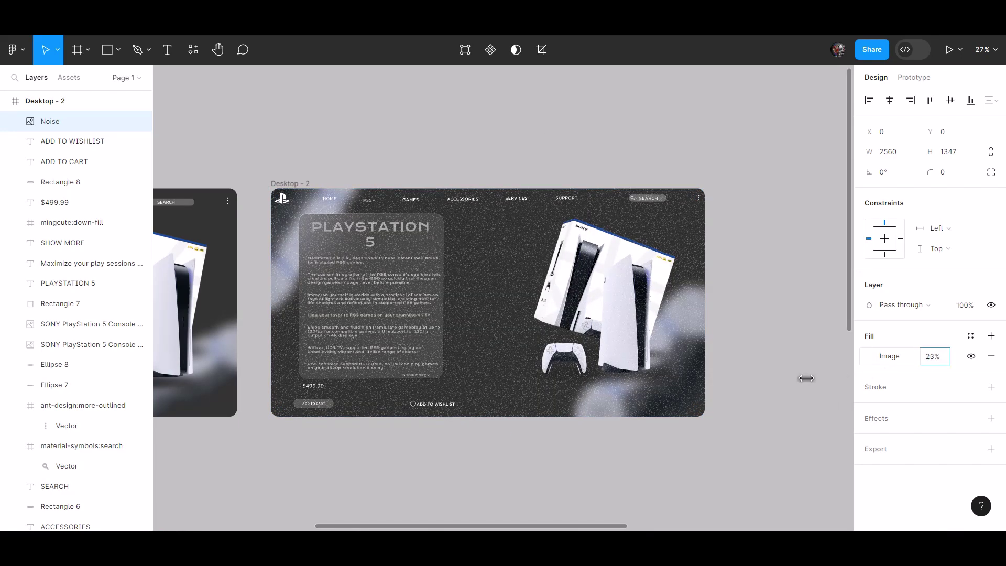
drag(927, 357, 947, 359)
click(793, 344)
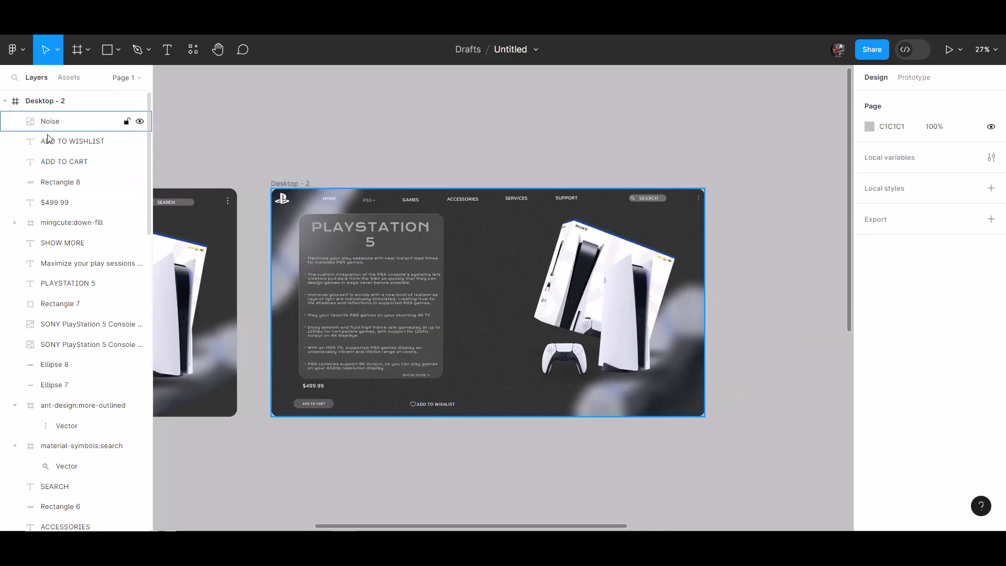
Step: Set the Desktop - 2 frame's background fill to the dark grey 232323
scroll(32, 420, up, 5)
scroll(61, 126, down, 5)
click(45, 100)
click(869, 377)
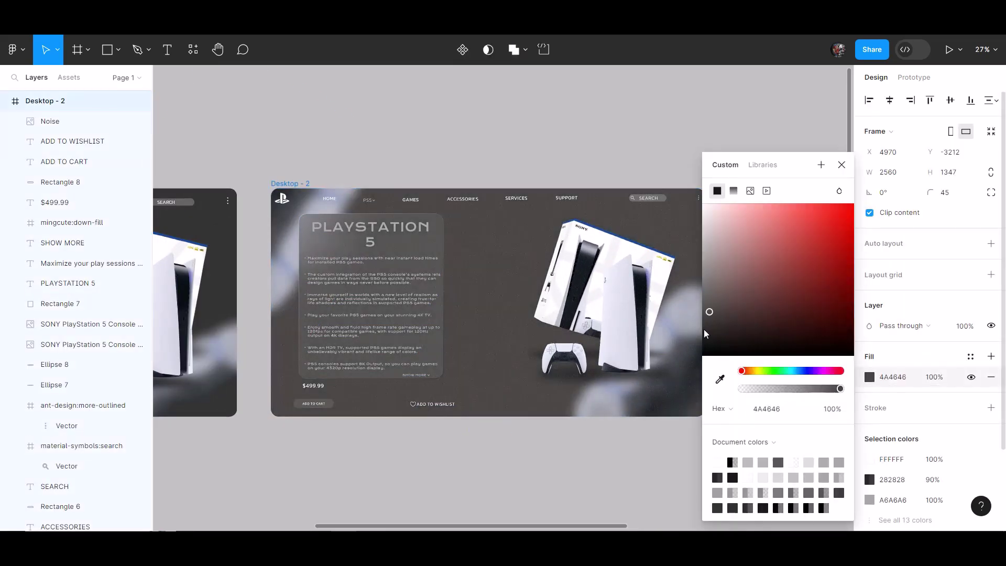
drag(705, 333, 702, 347)
click(607, 157)
ctrl+scroll(540, 124, down, 2)
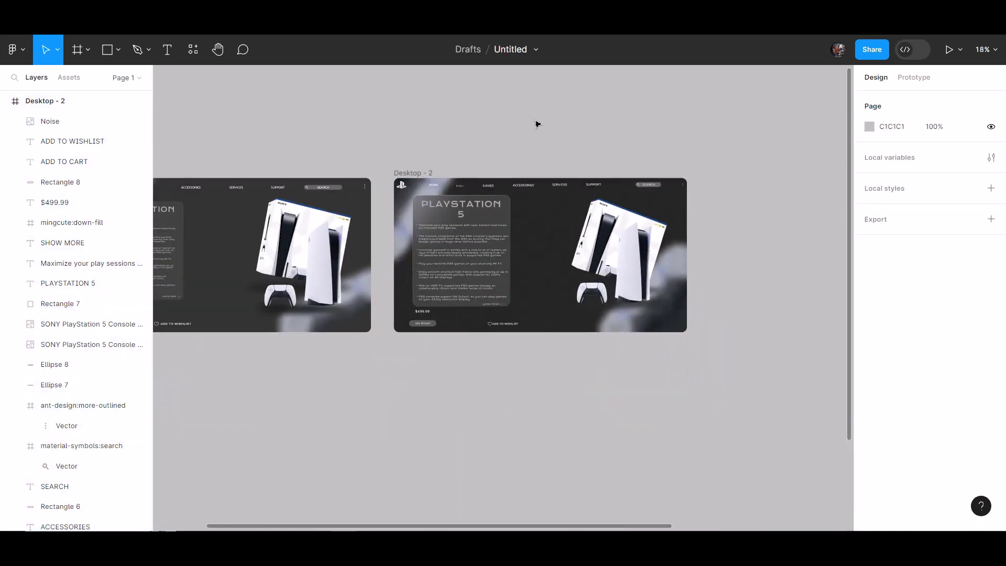
Step: Enlarge the glass panel Rectangle 7 slightly beyond its right and bottom edges to give the description more room
ctrl+scroll(474, 347, up, 5)
click(465, 478)
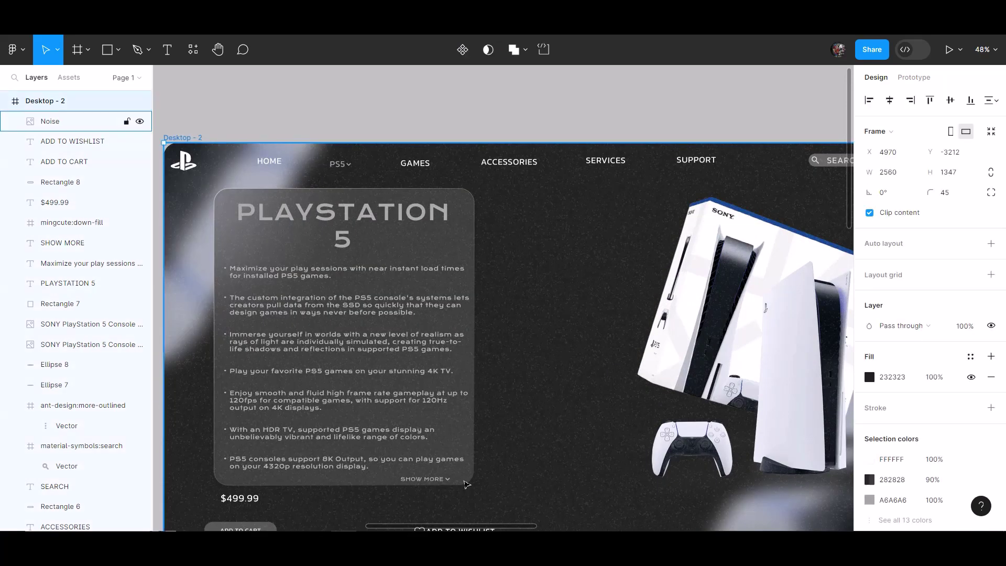
scroll(94, 197, down, 2)
click(90, 178)
click(86, 199)
click(84, 219)
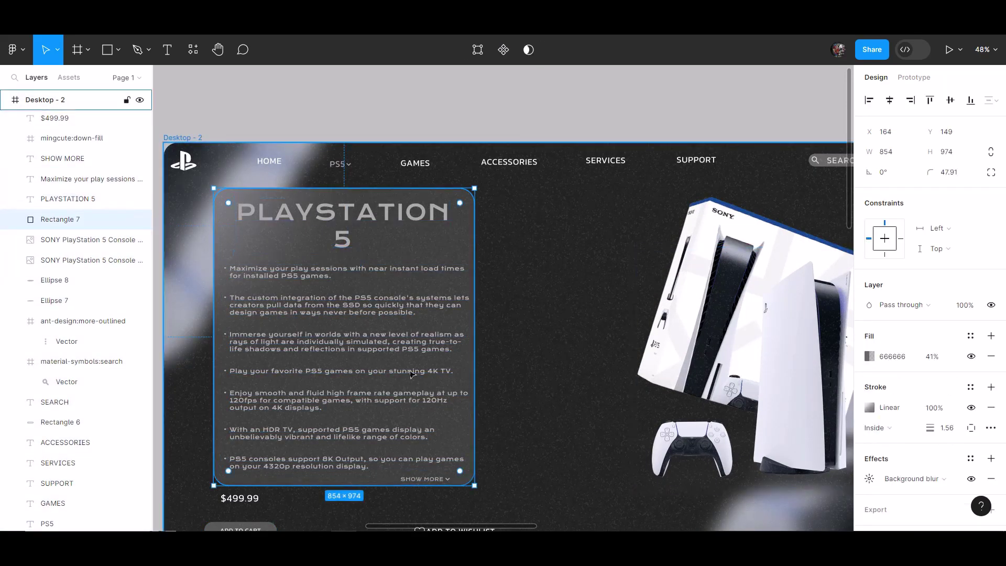
click(521, 454)
Step: Move the SHOW MORE label together with its down arrow closer to the glass panel's lower-right corner
click(87, 160)
shift+click(78, 138)
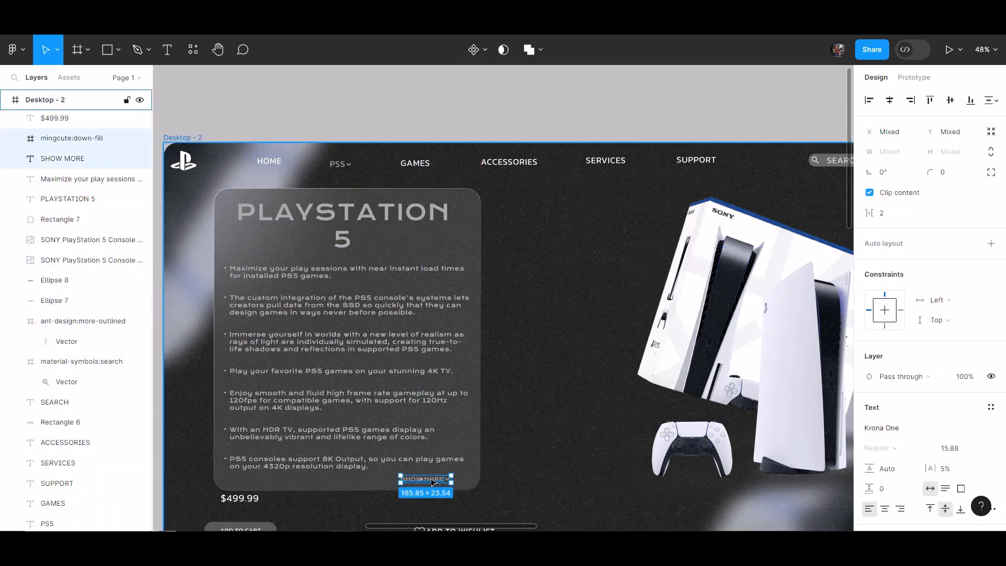
click(568, 479)
ctrl+scroll(568, 480, down, 1)
ctrl+scroll(568, 480, down, 2)
key(Escape)
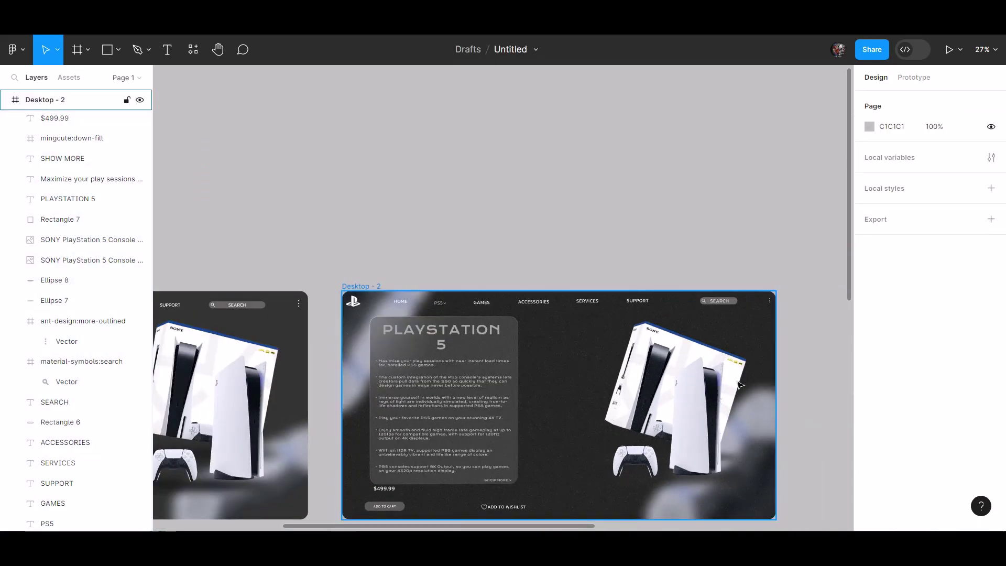
Step: Collapse the layer lists of Desktop - 2 and Frame 1
ctrl+scroll(528, 328, down, 1)
ctrl+scroll(529, 328, up, 2)
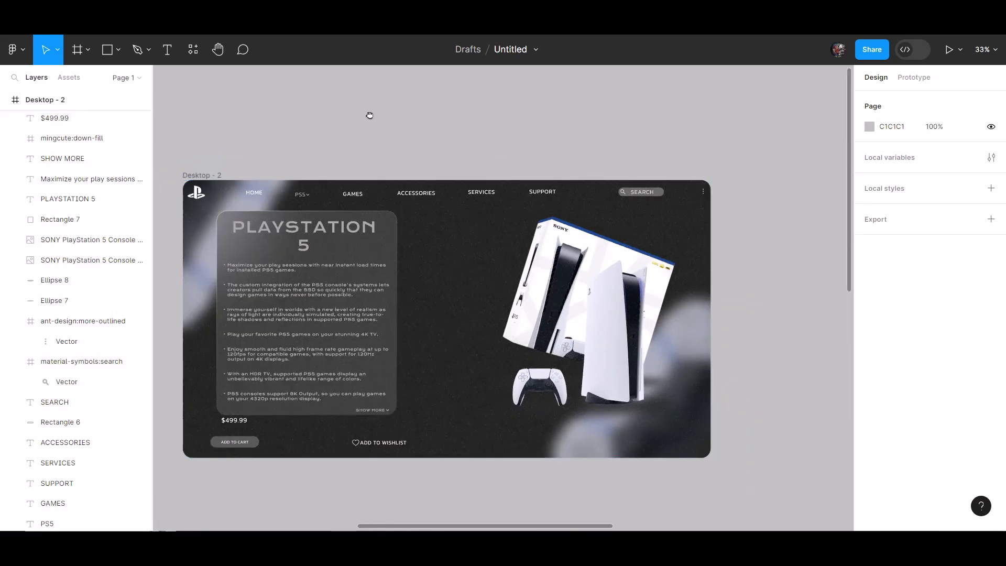
drag(370, 115, 383, 120)
scroll(32, 141, up, 2)
click(7, 100)
click(6, 142)
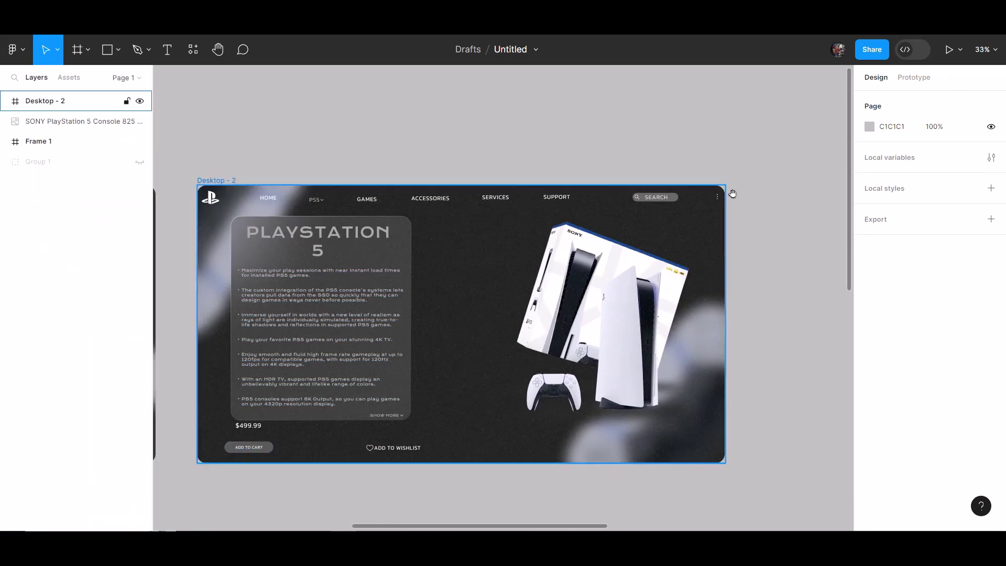
Step: Delete the leftover PlayStation 5 console image lying outside the frames
drag(733, 194, 235, 68)
ctrl+scroll(577, 365, down, 5)
click(577, 365)
key(Delete)
Step: Hide Frame 1 so that only the Desktop - 2 design is shown on the canvas
drag(346, 267, 514, 432)
ctrl+scroll(514, 432, up, 1)
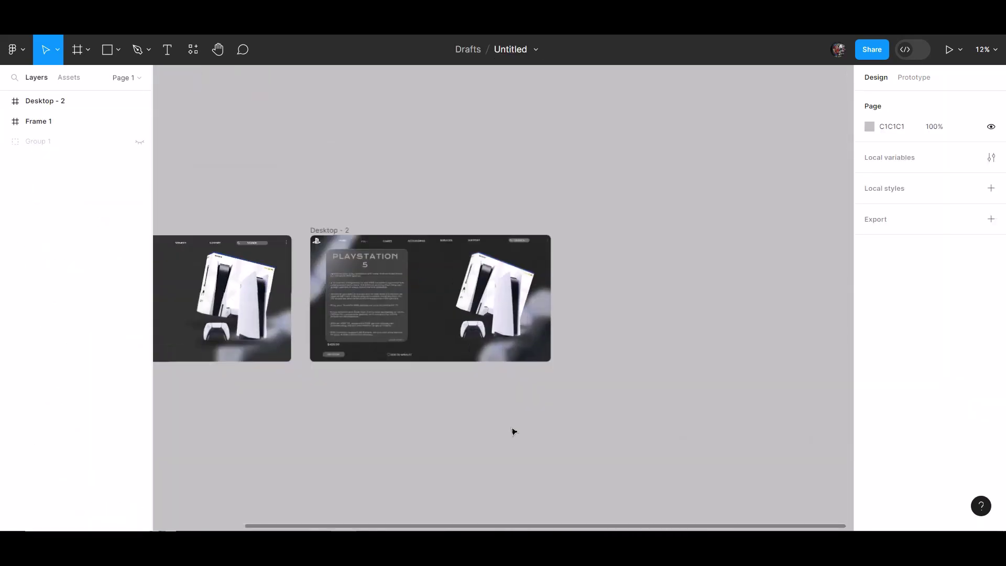
ctrl+scroll(513, 431, up, 2)
click(139, 121)
ctrl+scroll(241, 216, up, 1)
ctrl+scroll(483, 314, down, 1)
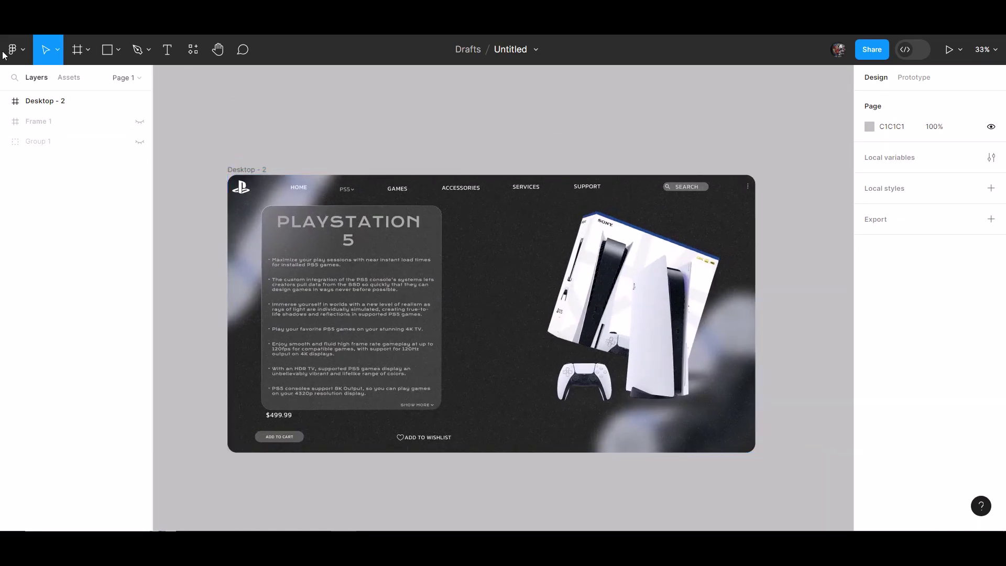
Step: Darken the fill colours of the shadow ellipses Ellipse 8 and Ellipse 7 beneath the controller and console
click(6, 101)
scroll(73, 330, down, 1)
click(78, 321)
click(869, 356)
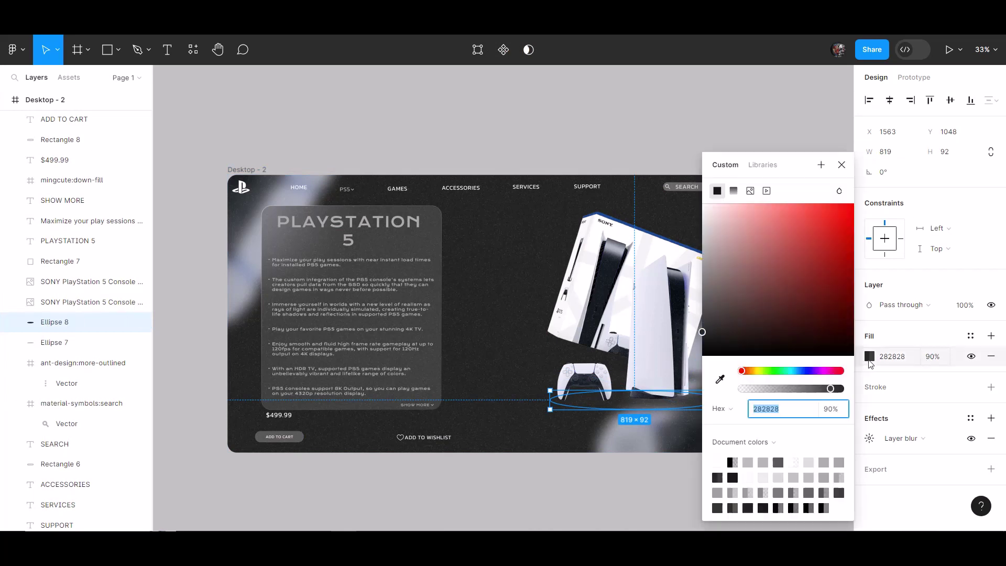
drag(722, 339, 704, 341)
click(55, 342)
click(870, 356)
click(843, 165)
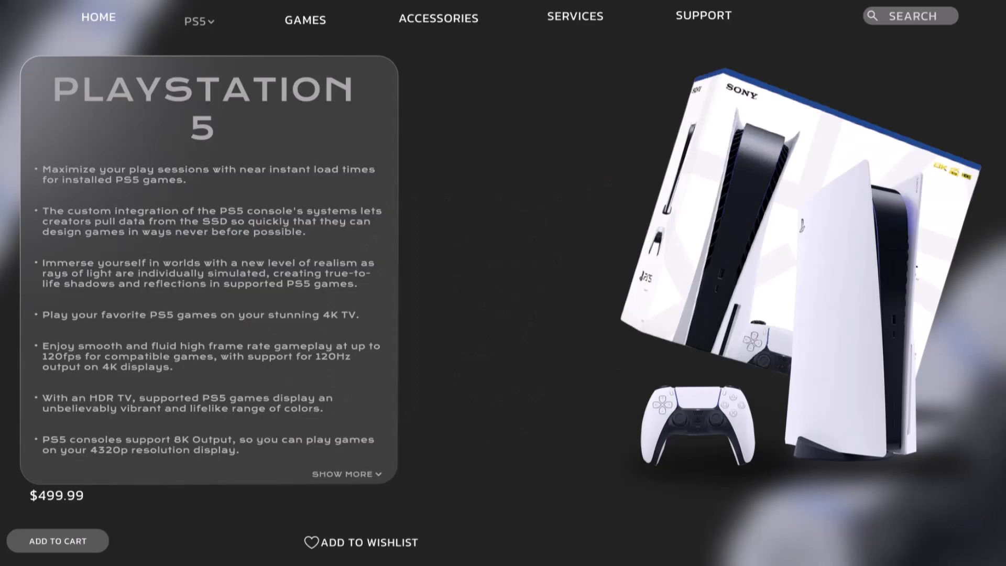